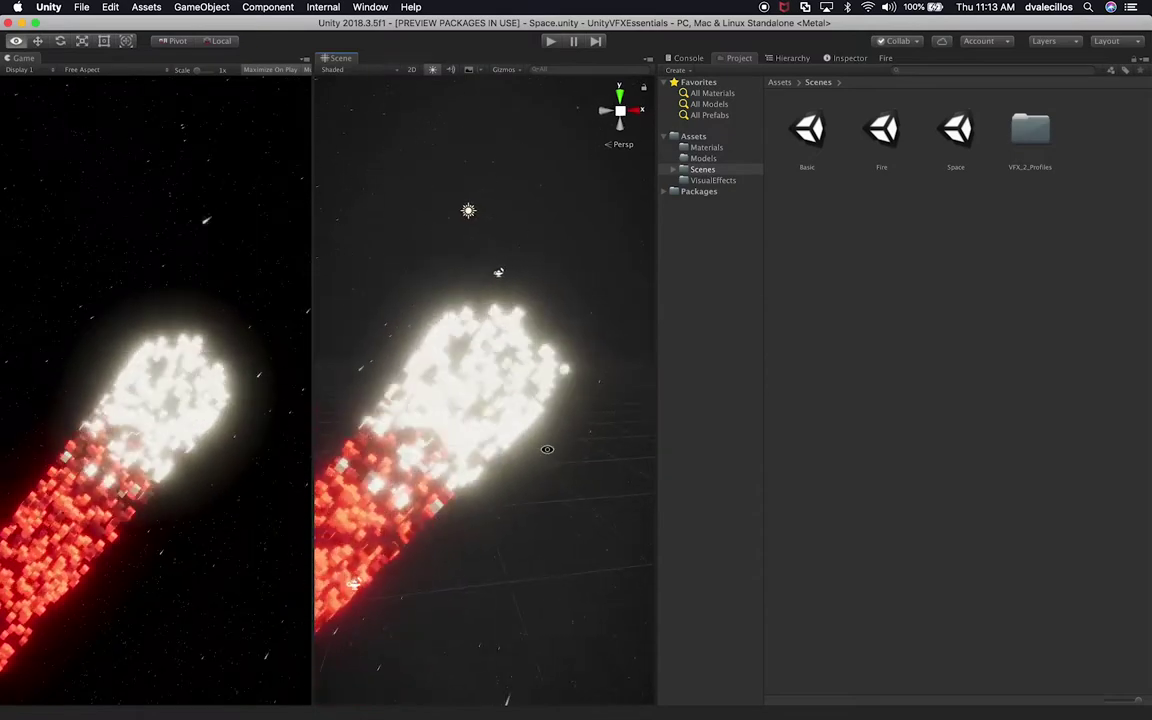
mouse_move(483, 408)
left_mouse_down("alt")
mouse_move(478, 398)
mouse_move(462, 406)
left_mouse_up("alt")
middle_click_drag(527, 329, 440, 396)
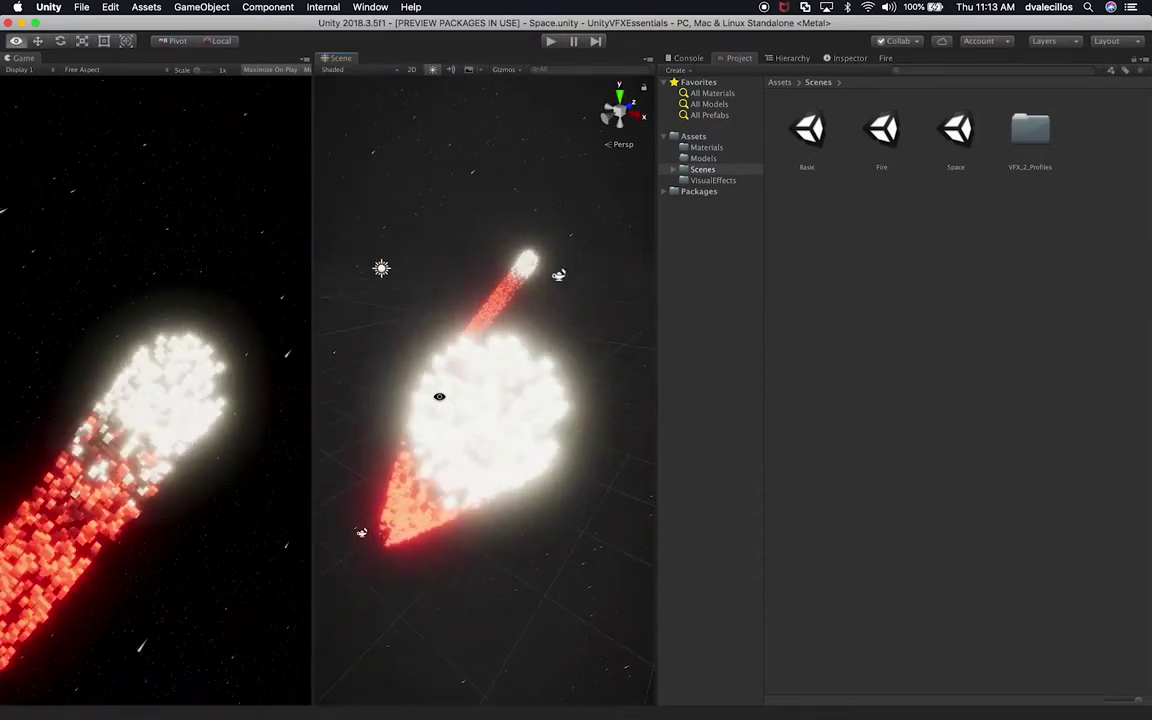
left_click_drag(468, 386, 524, 422, "alt")
scroll(524, 422, "down", 2)
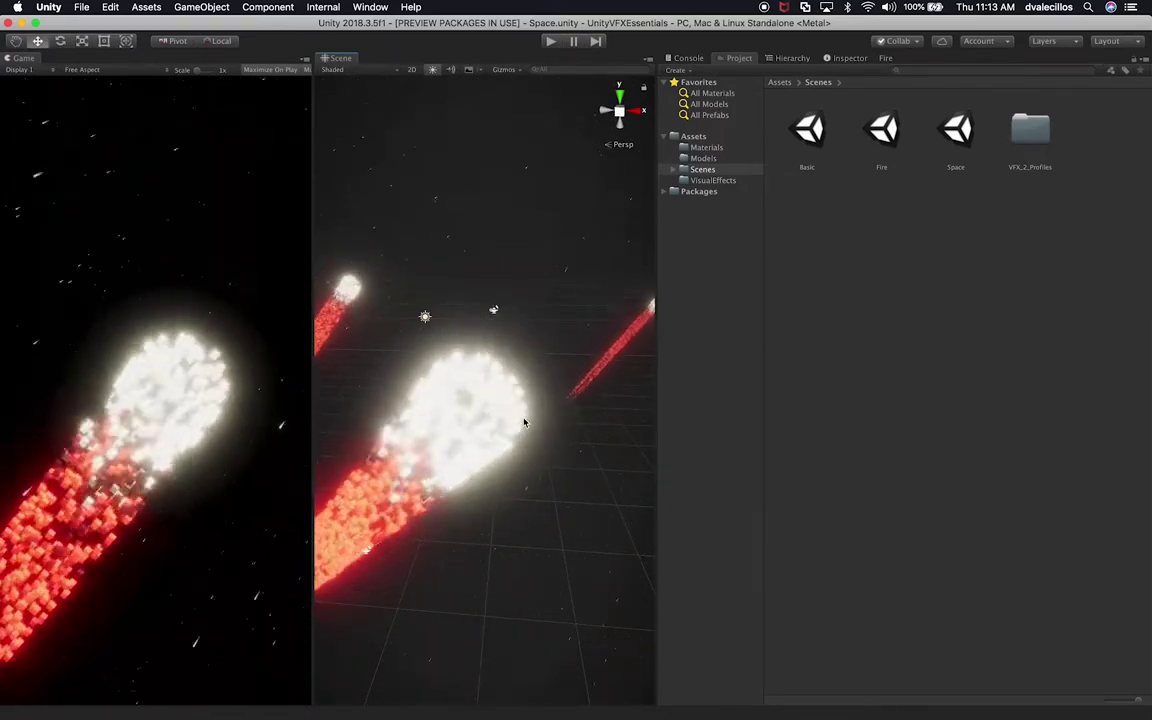
mouse_move(524, 420)
left_mouse_down("alt")
mouse_move(442, 478)
mouse_move(602, 478)
mouse_move(535, 456)
left_mouse_up("alt")
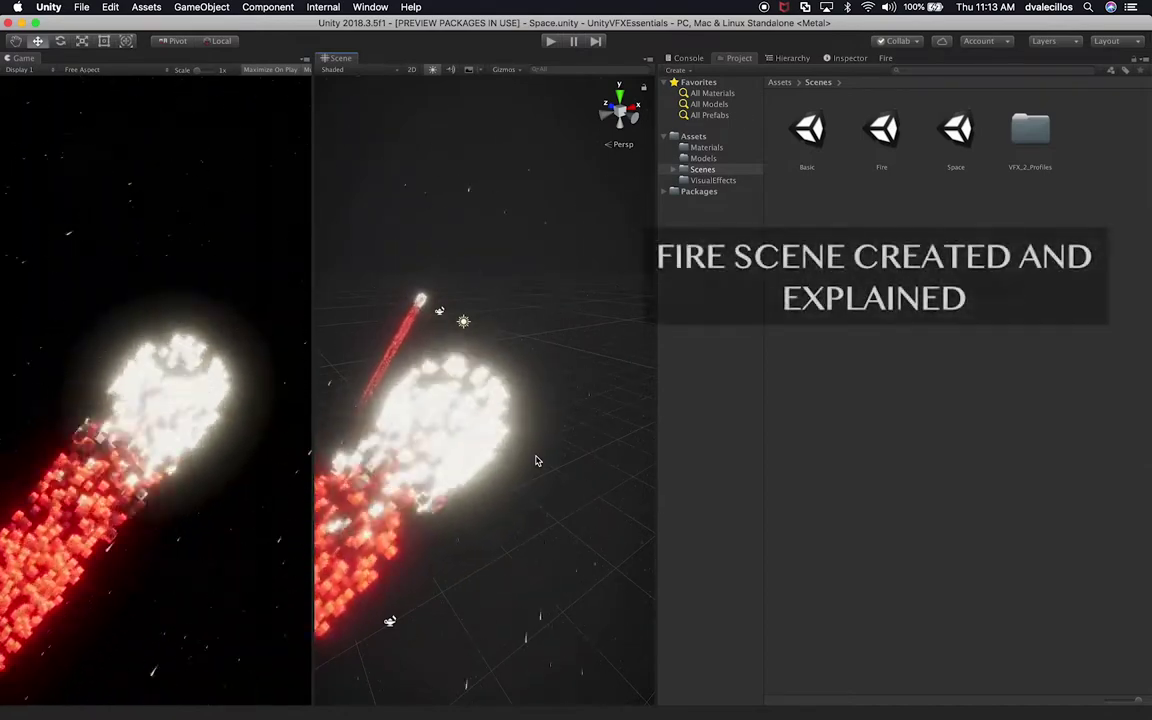
Step: Open the Fire scene and inspect the campfire particle effect from several angles
double_click(875, 153)
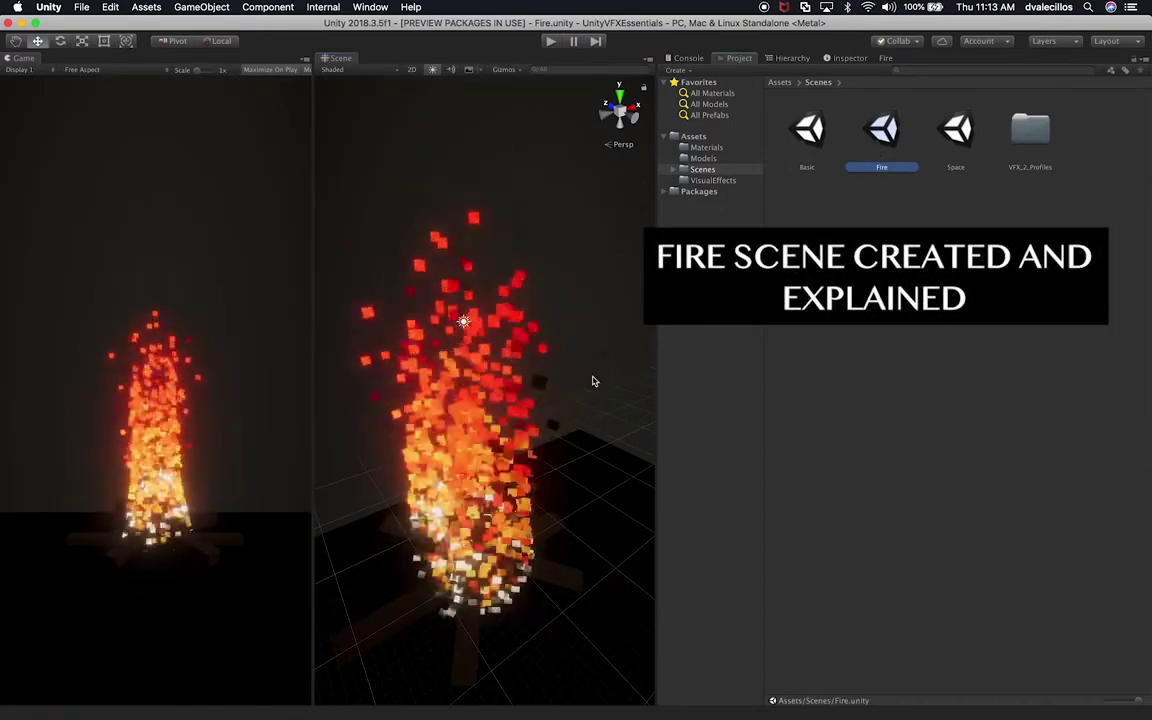
middle_click_drag(557, 556, 557, 384)
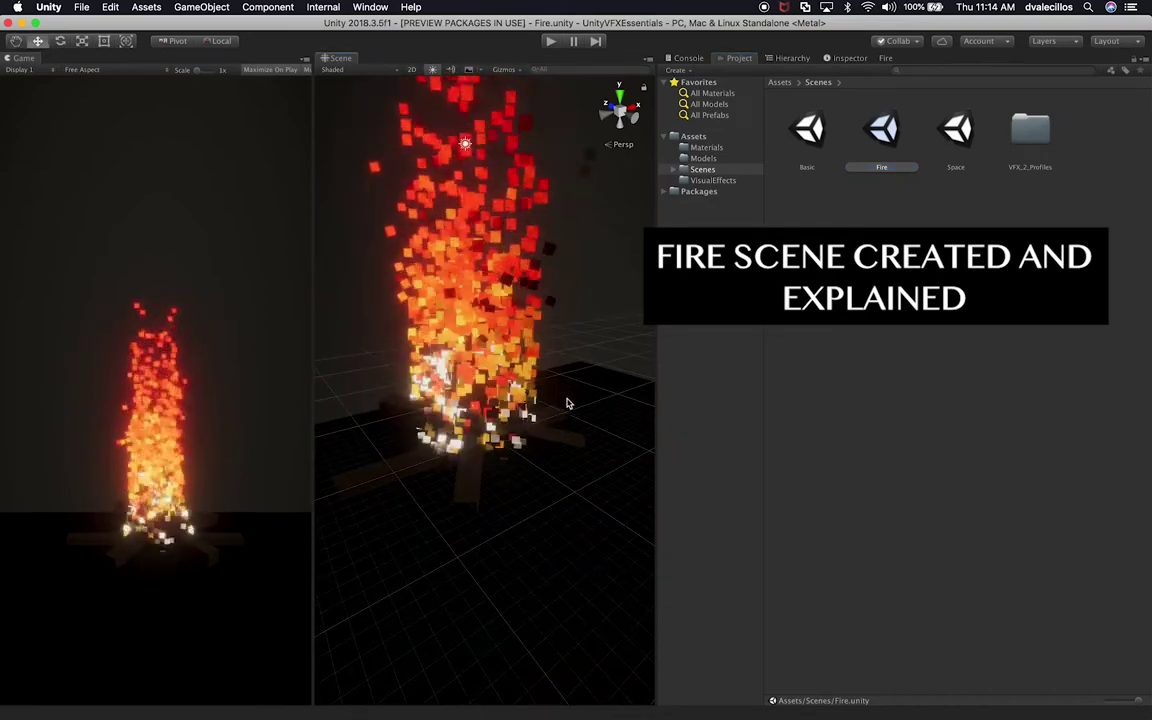
left_click_drag(571, 391, 370, 445, "alt")
middle_click_drag(387, 421, 388, 474)
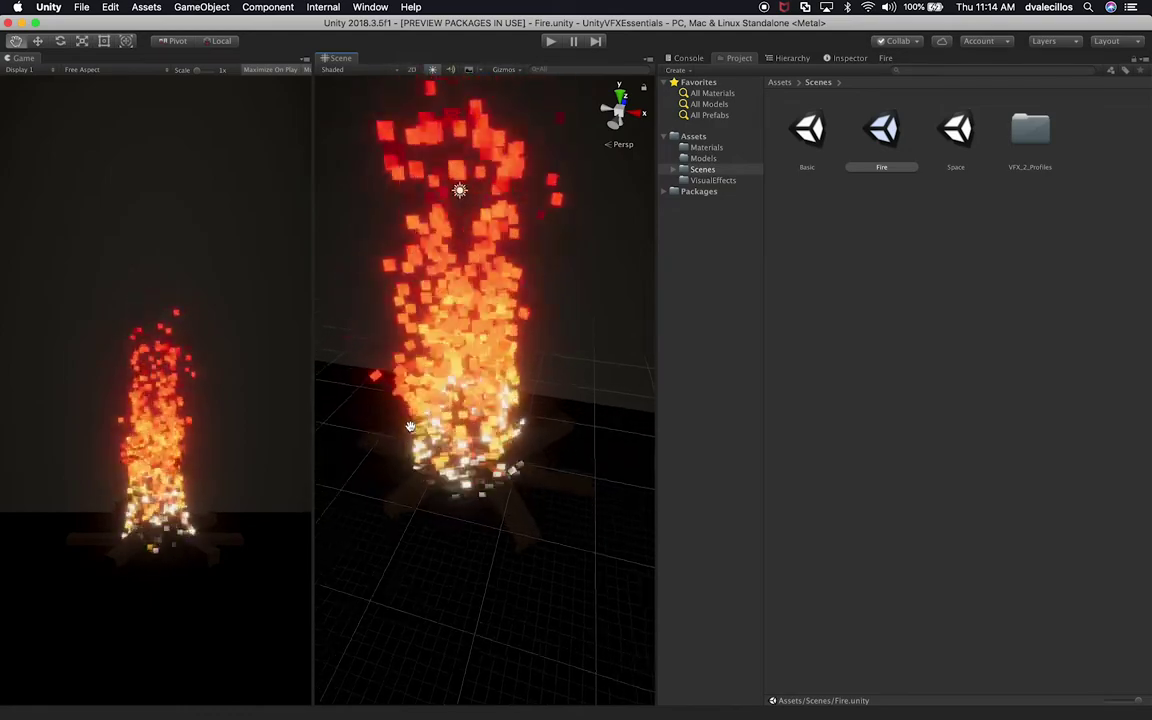
left_click_drag(410, 430, 463, 360, "alt")
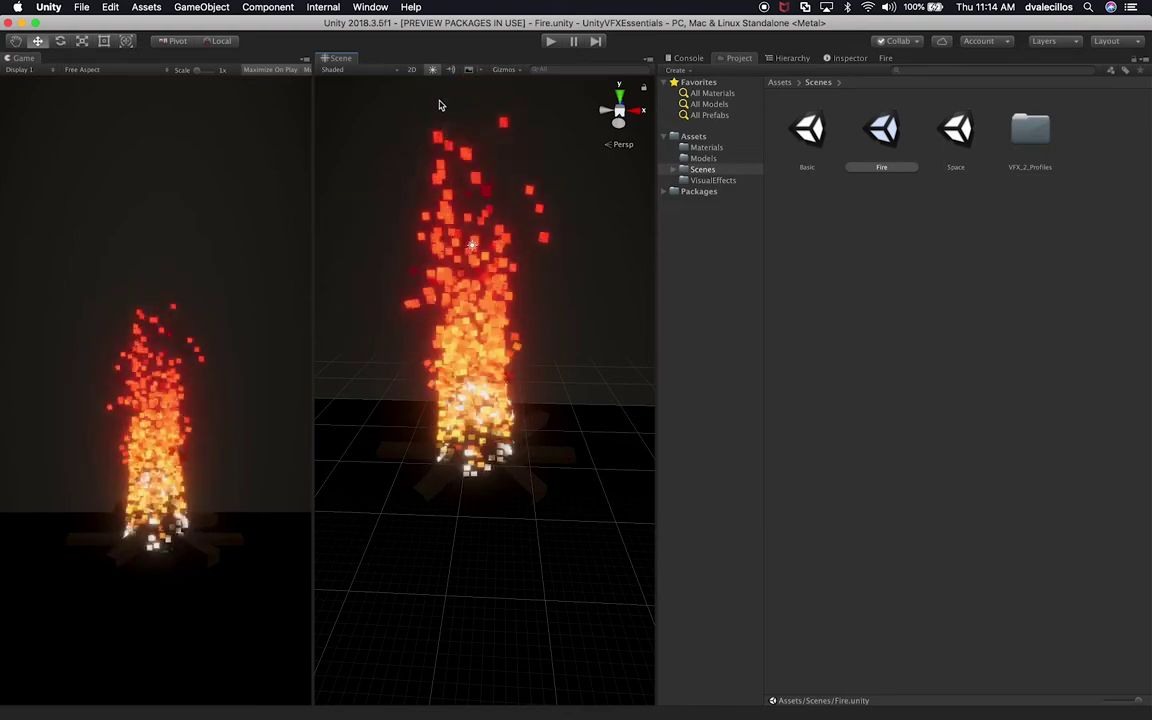
middle_click_drag(432, 121, 432, 198)
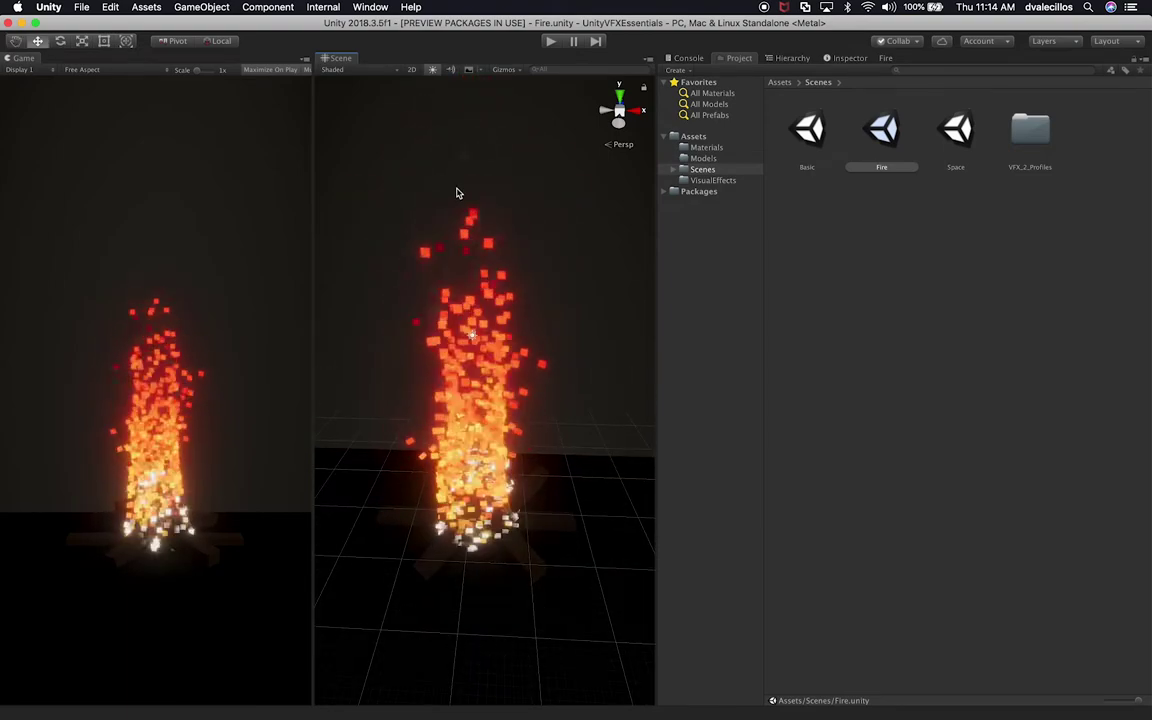
mouse_move(553, 339)
left_mouse_down("alt")
mouse_move(458, 334)
mouse_move(521, 341)
mouse_move(563, 328)
left_mouse_up("alt")
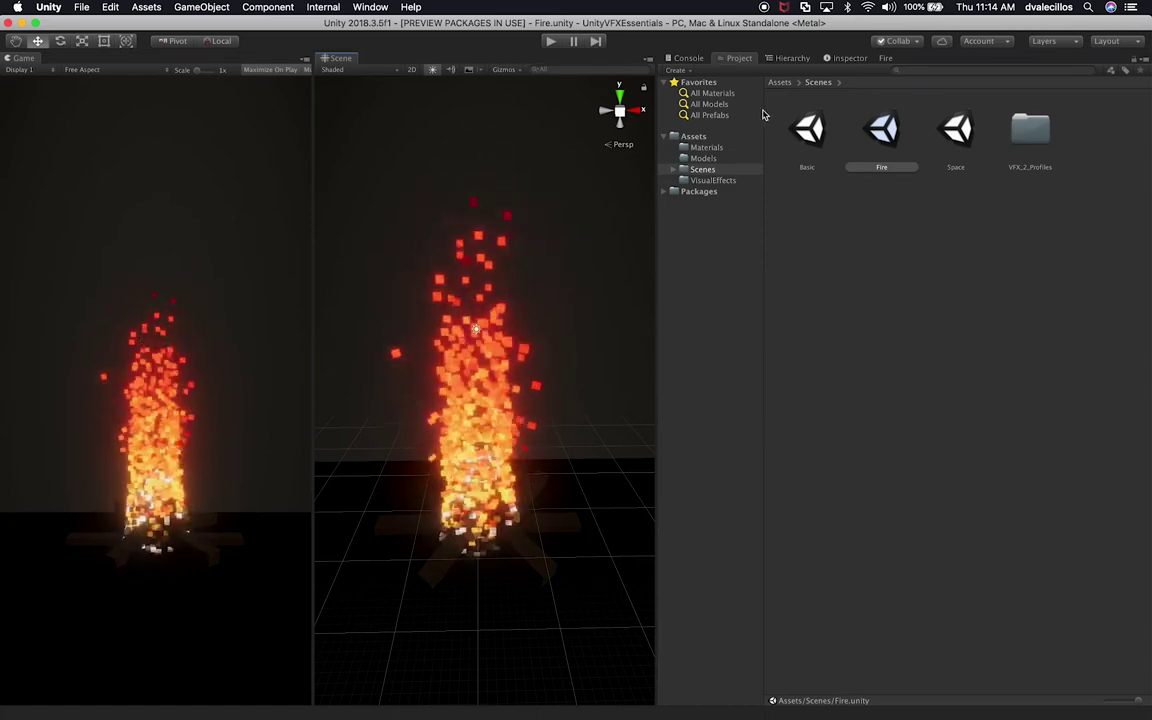
Step: Show the Fire visual effect graph in a wider panel with its Spawn and Initialize contexts in view
left_click(884, 58)
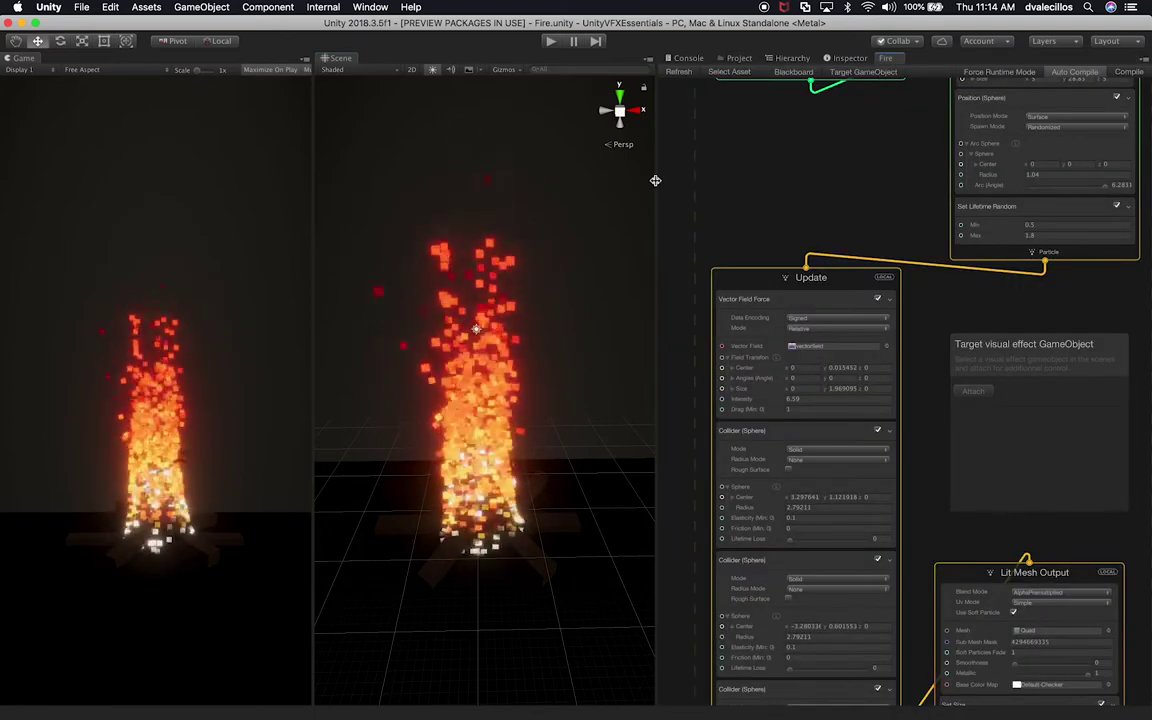
left_click_drag(655, 180, 593, 185)
left_click_drag(838, 175, 808, 300, "alt")
left_click_drag(930, 415, 936, 464)
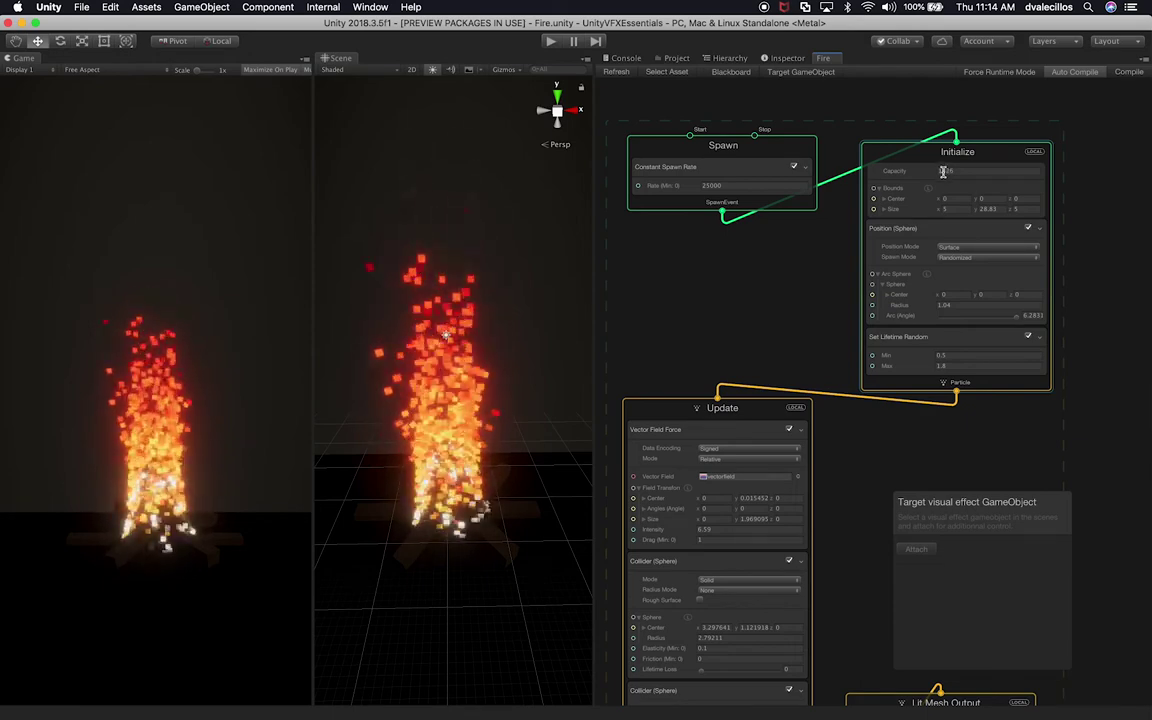
Step: Try a sphere radius of -0.16 in the Initialize context's Position (Sphere) block and restore it to 1.04
left_click(956, 171)
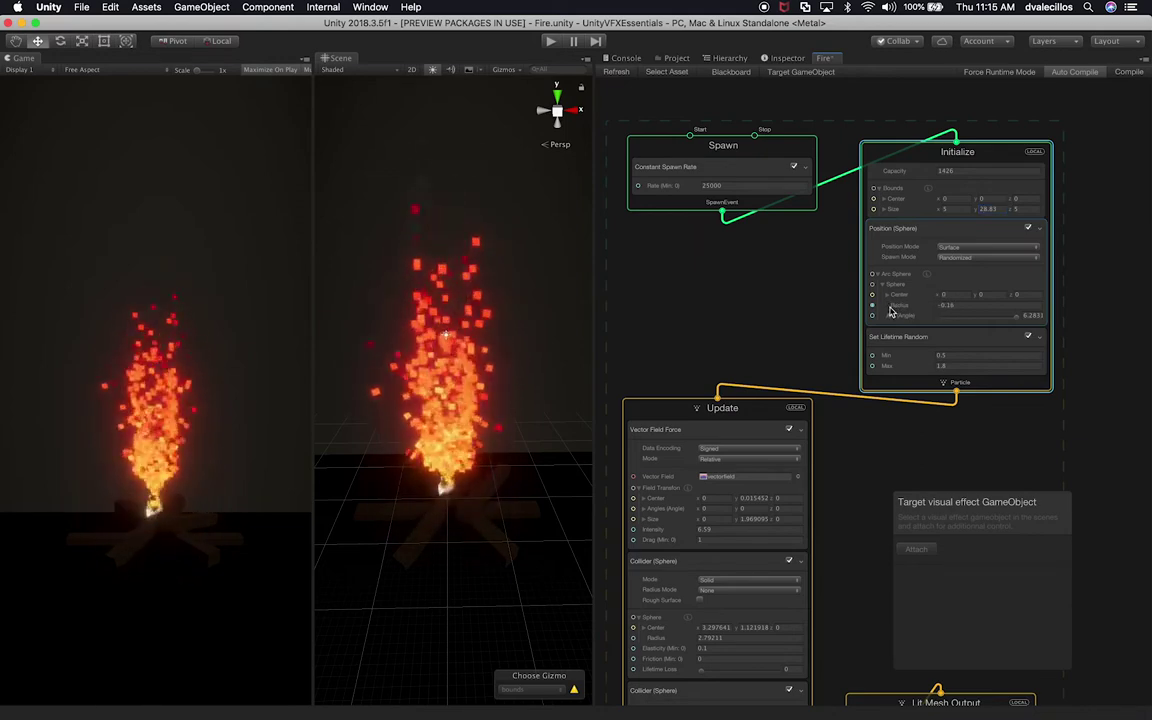
left_click_drag(929, 307, 951, 316)
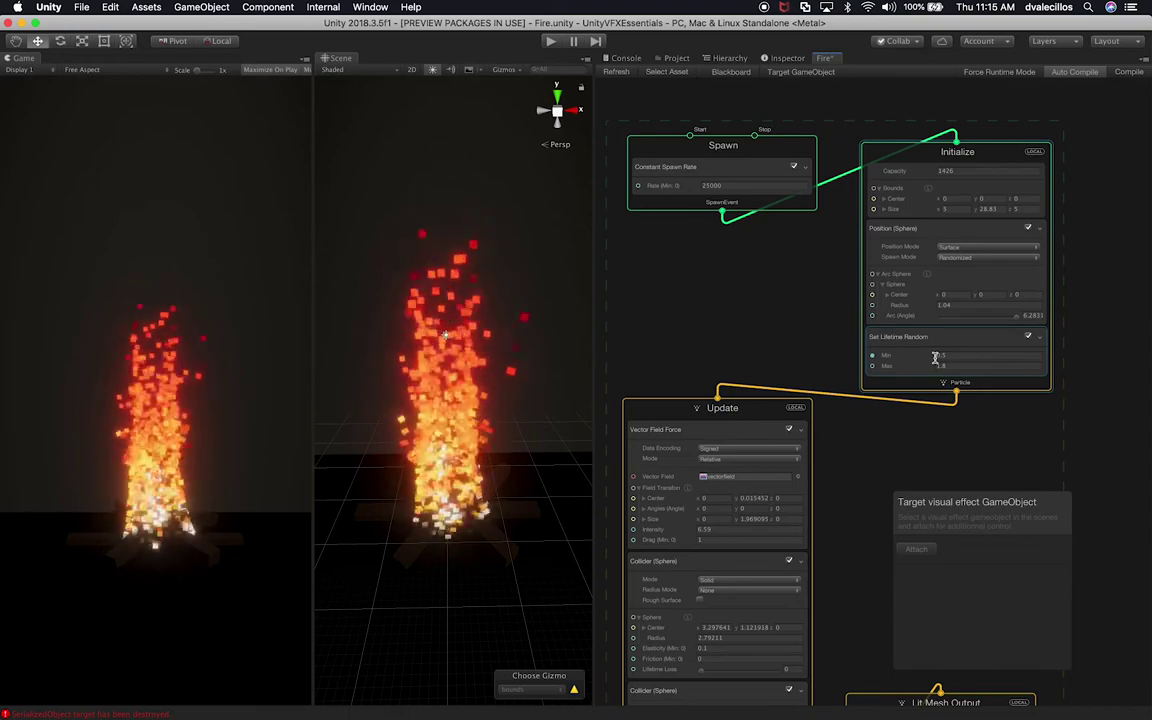
Step: Try a larger Y size for the Vector Field Force in the Update context and undo it
scroll(936, 350, "down", 10)
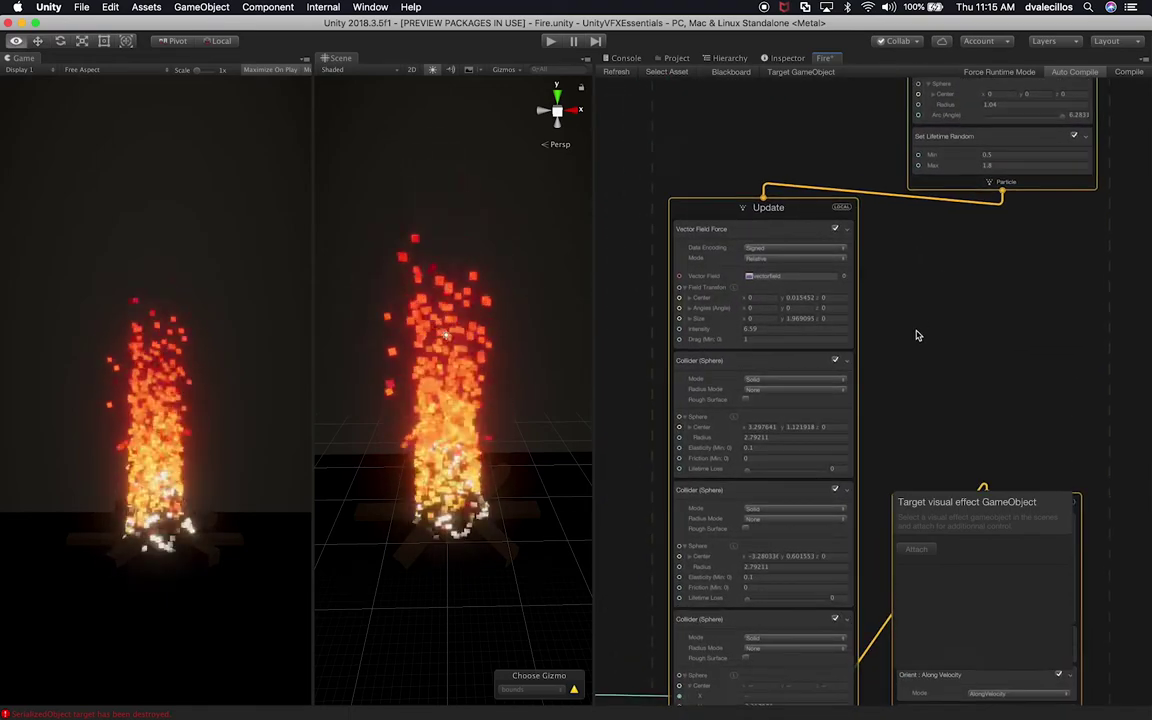
scroll(920, 300, "down", 4)
scroll(930, 245, "left", 2)
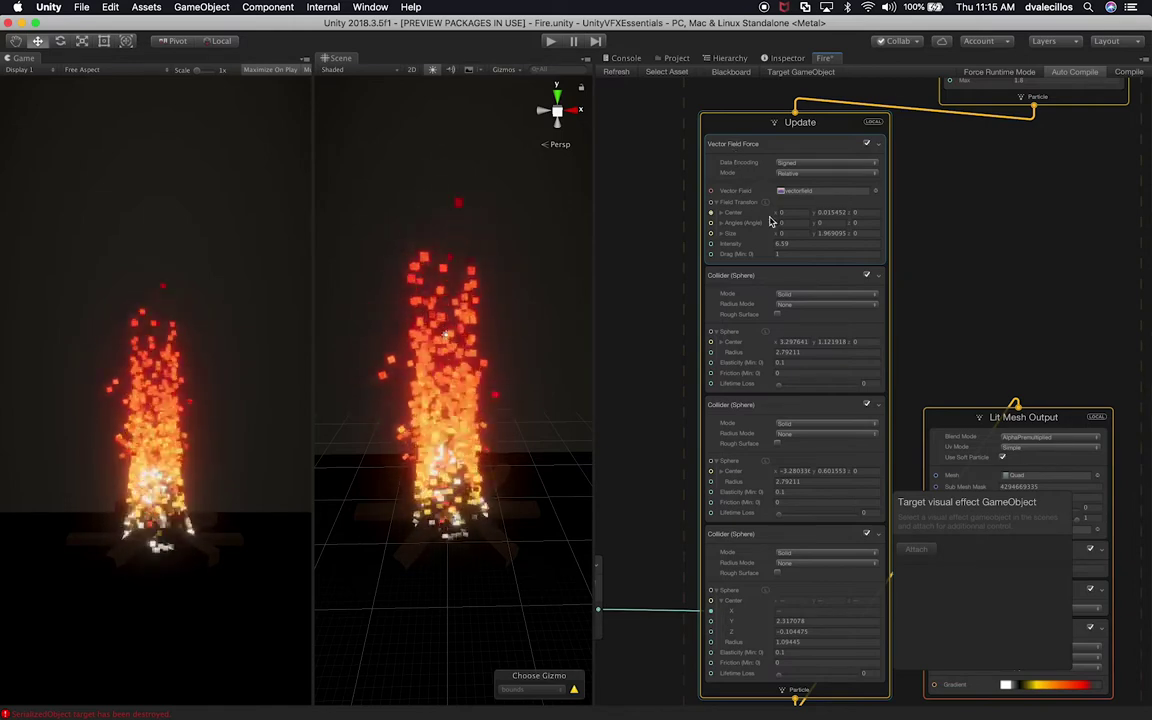
left_click(720, 235)
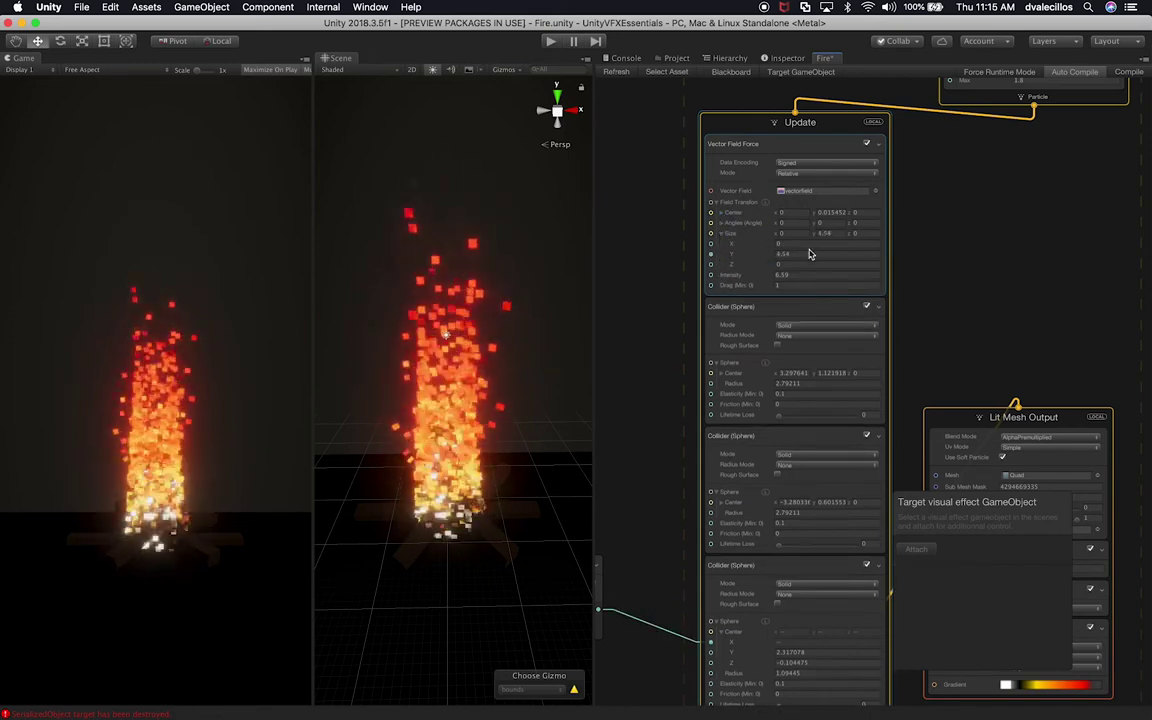
key("super+z")
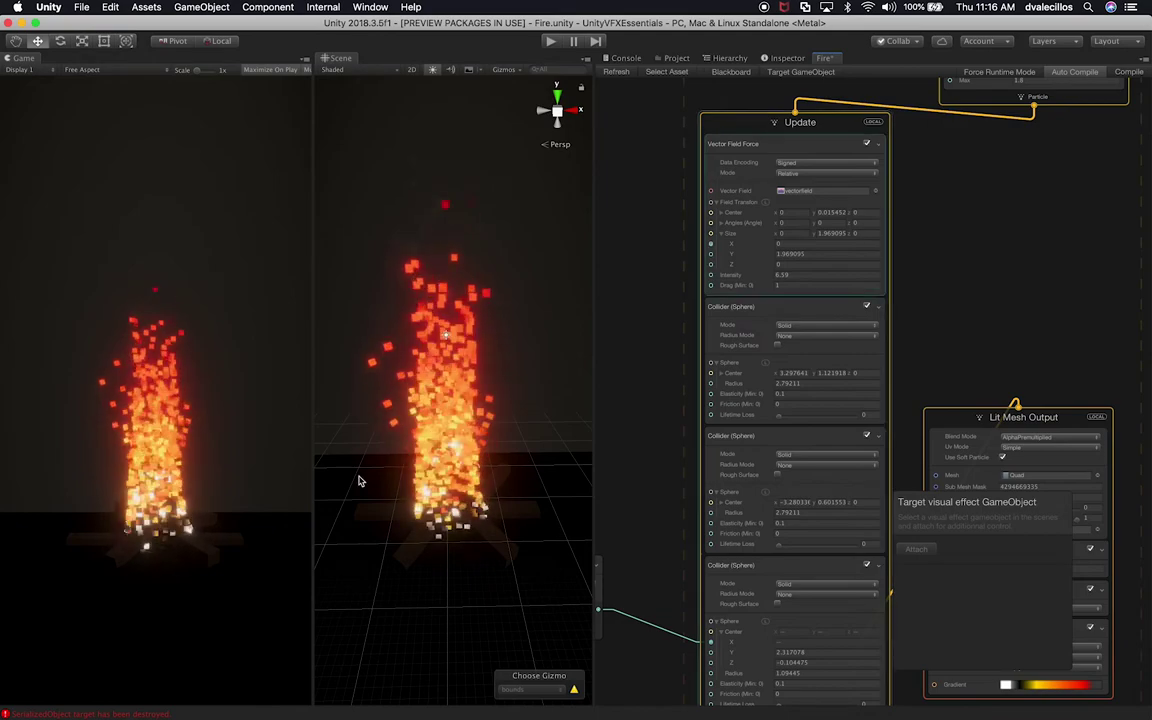
Step: Disable all three Collider (Sphere) blocks in the Update context
left_click_drag(468, 505, 433, 504, "alt")
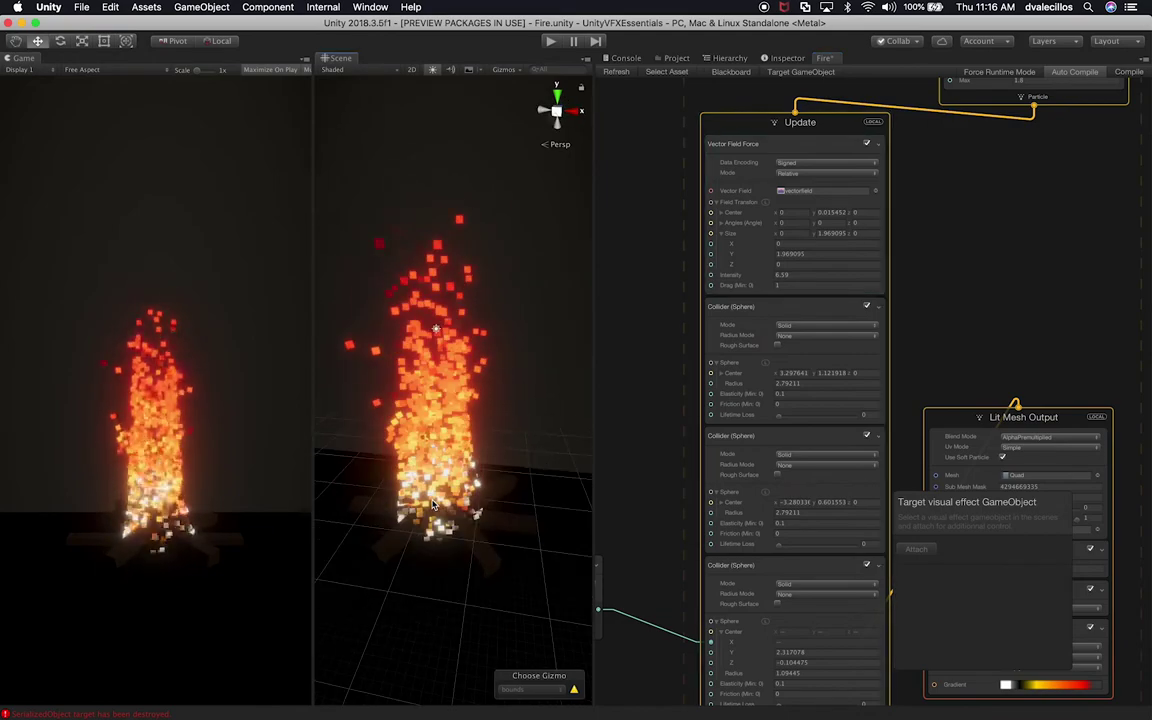
scroll(433, 504, "up", 3)
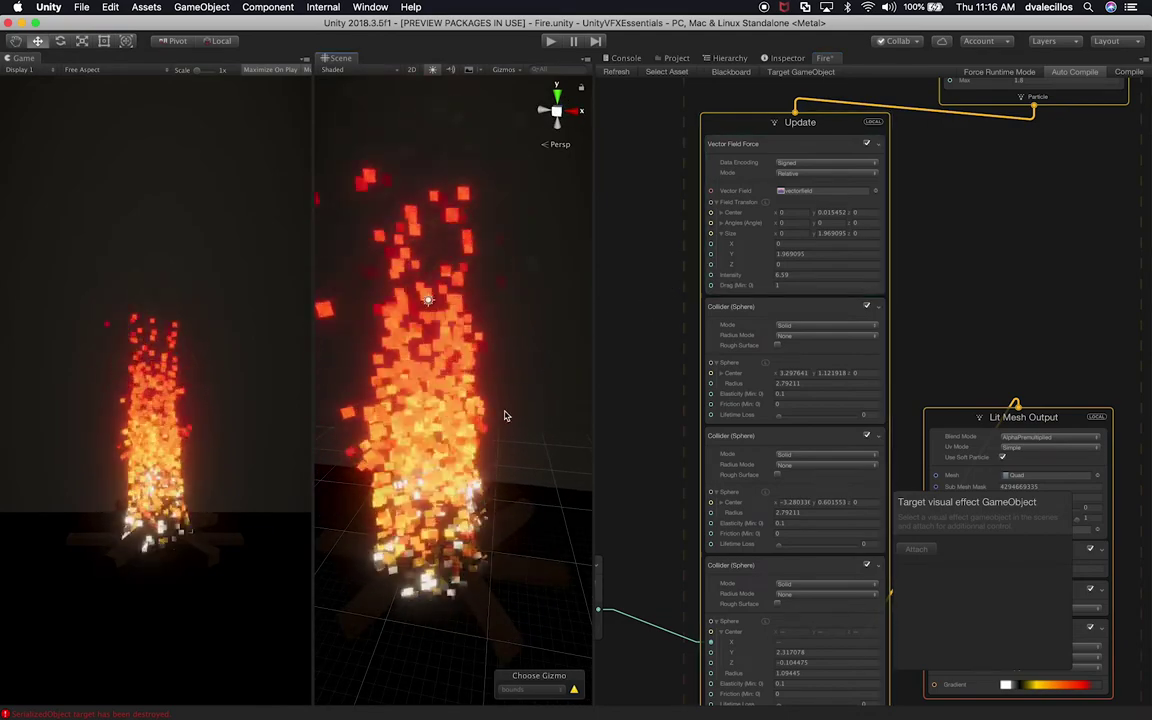
left_click_drag(505, 416, 498, 387, "alt")
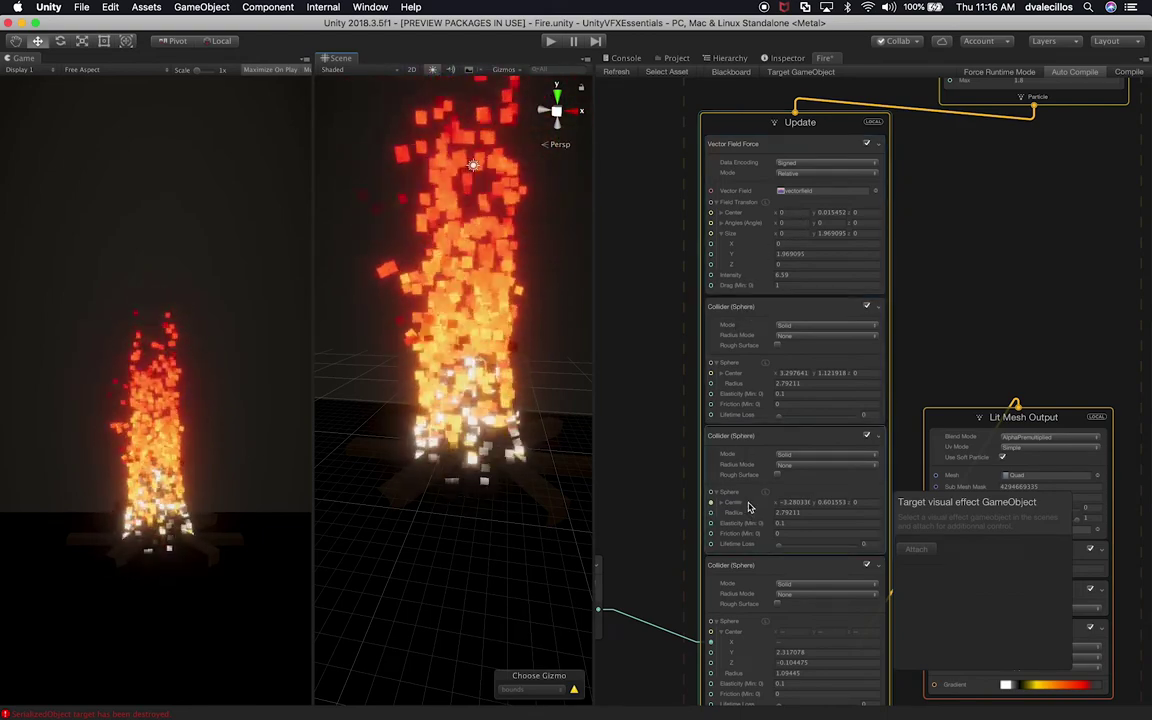
left_click(730, 331)
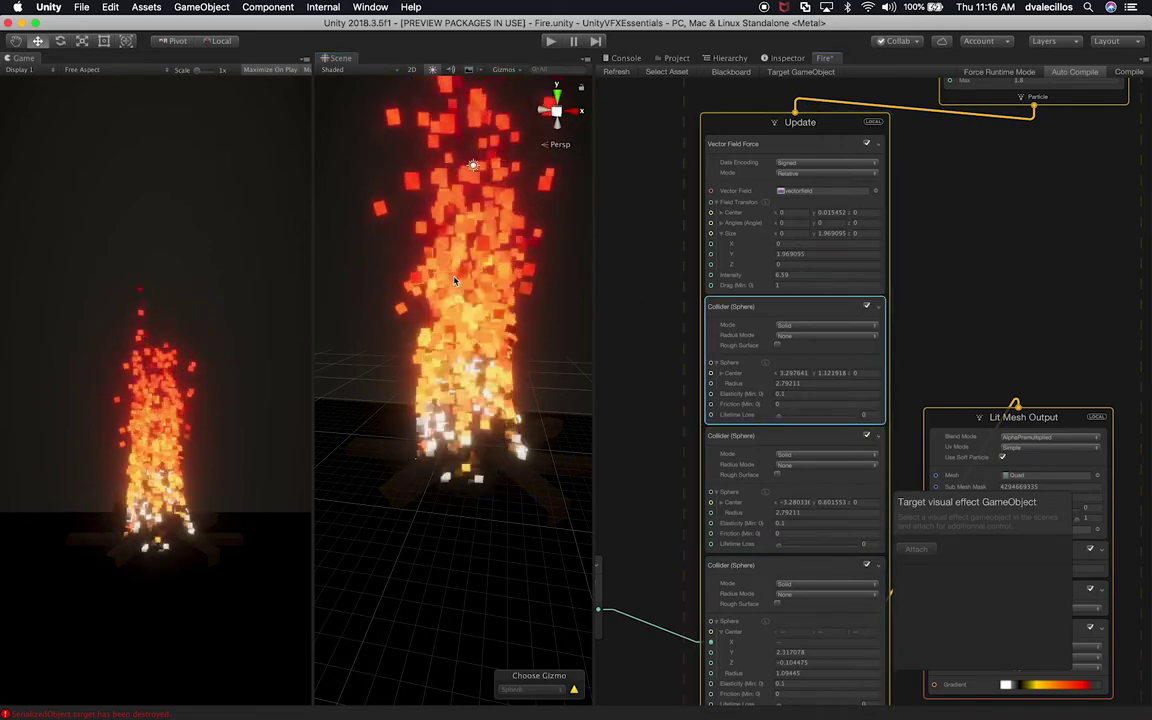
left_click(865, 307)
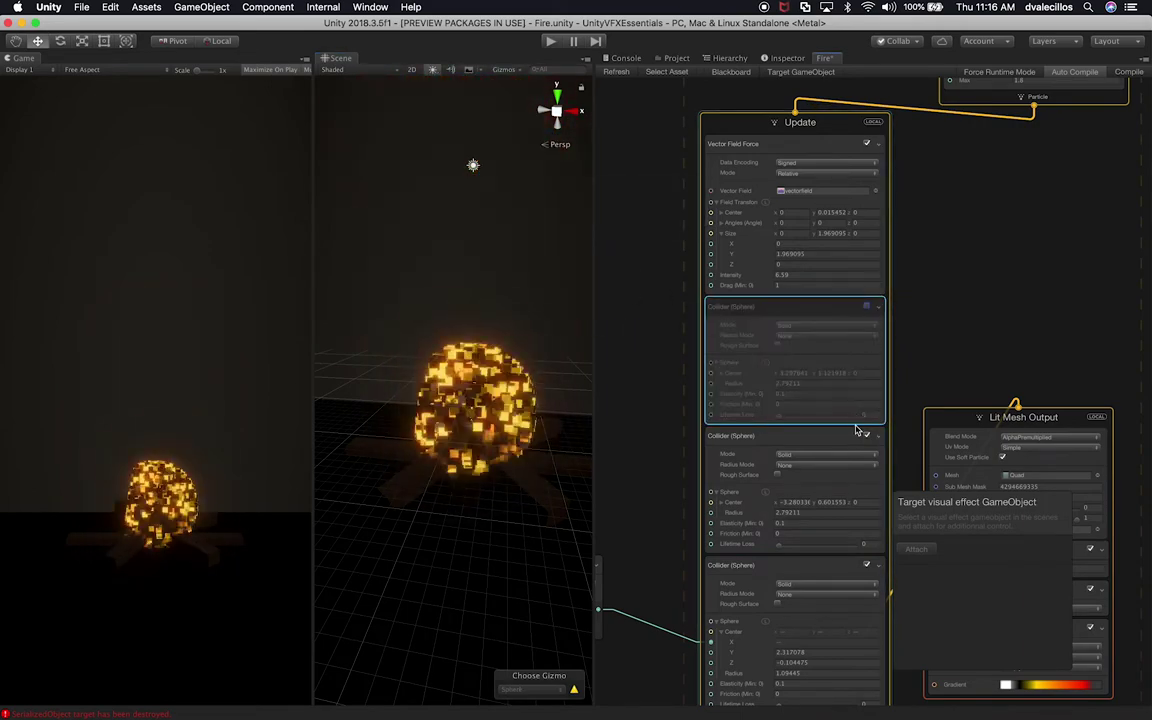
left_click(866, 436)
left_click(866, 559)
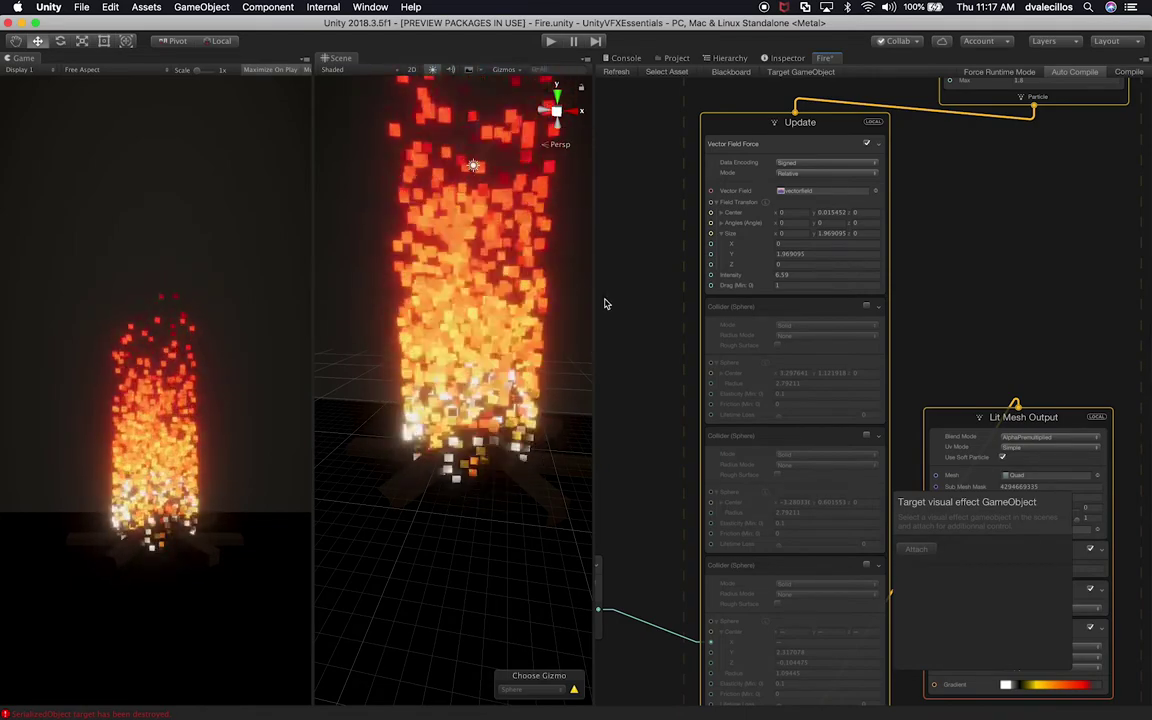
Step: Re-enable the first Collider (Sphere) block and inspect its effect on the fire up close
left_click(866, 306)
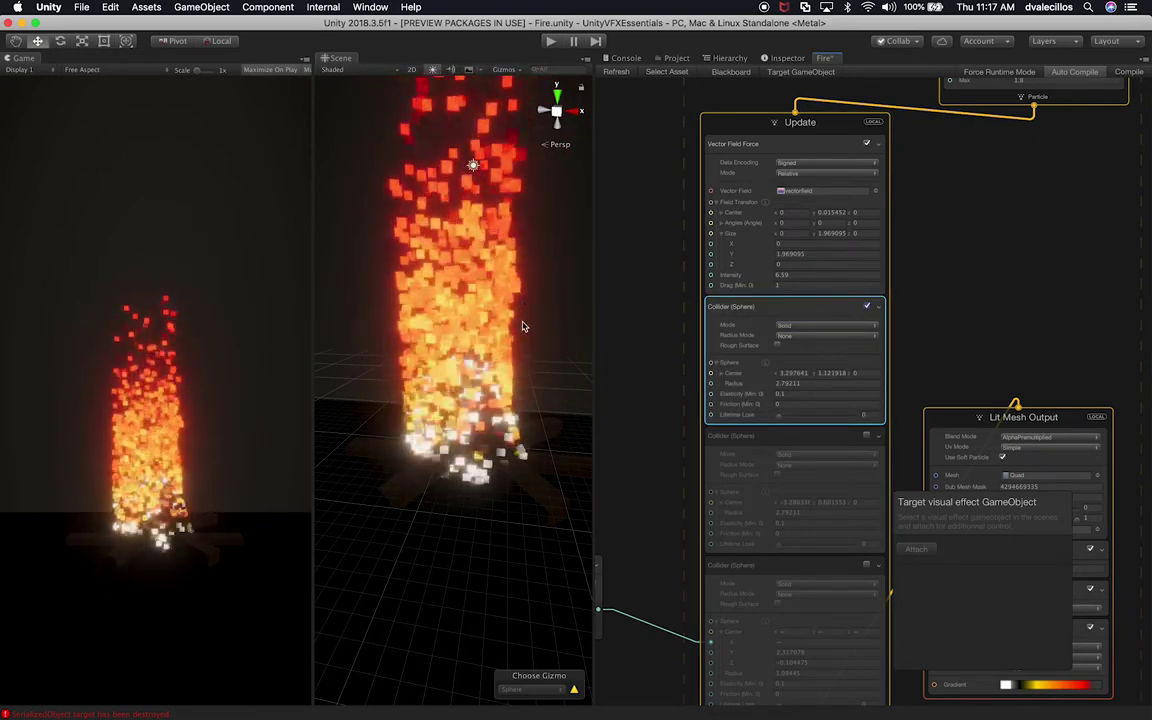
left_click_drag(547, 375, 484, 440, "alt")
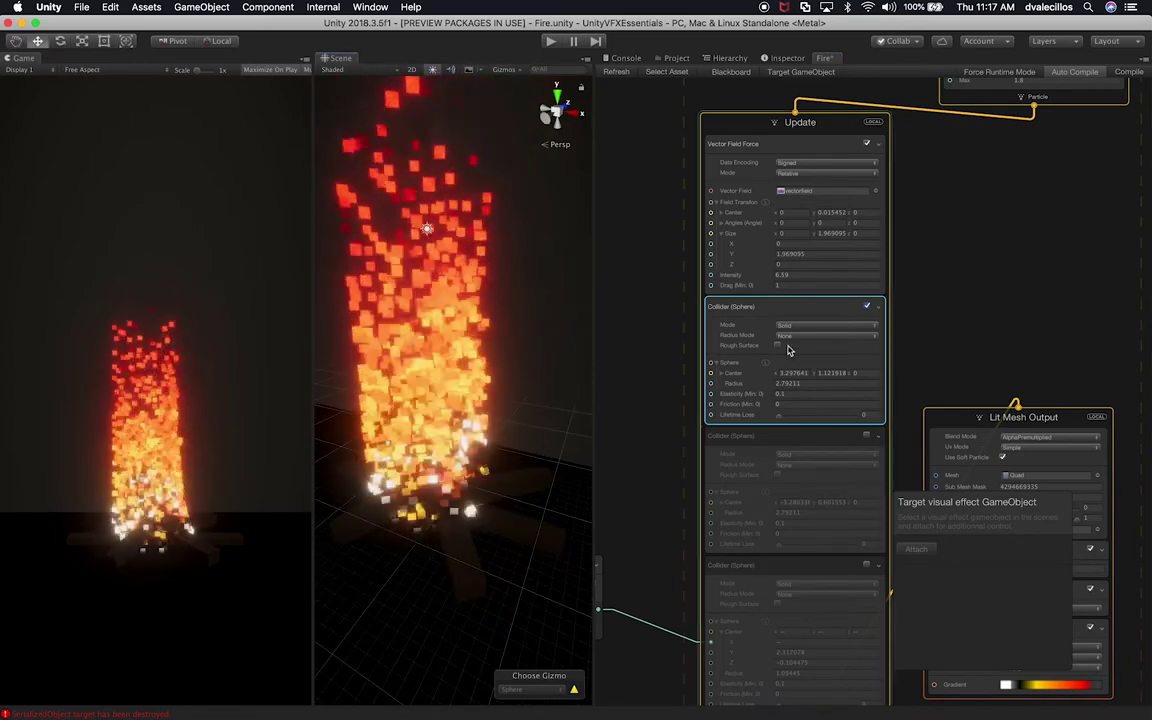
scroll(522, 406, "up", 5)
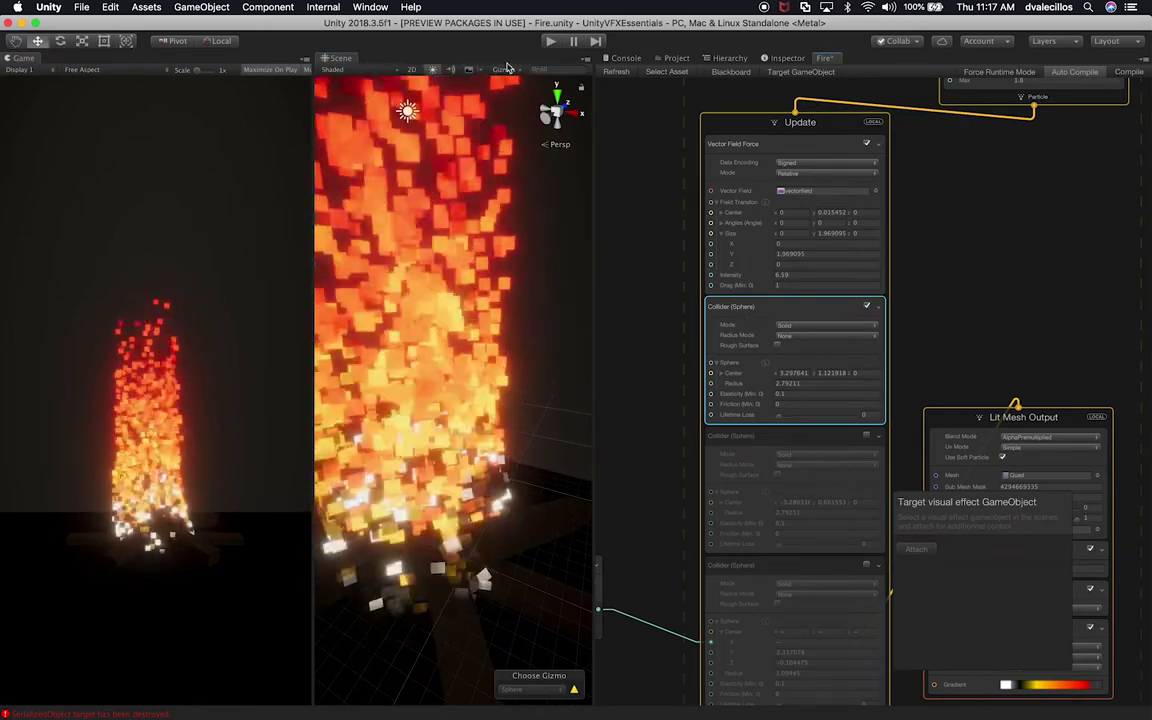
Step: Enlarge the 3D gizmo icons in the scene, check the console and return to the Fire effect graph
left_click(504, 69)
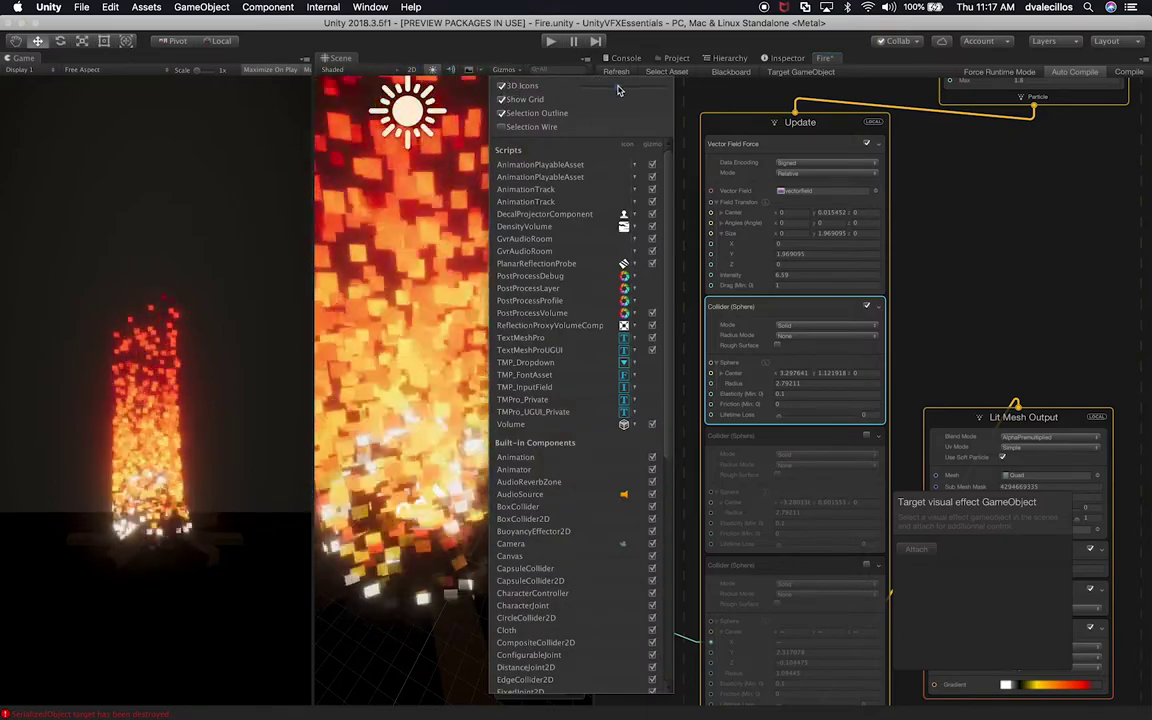
left_click(507, 52)
left_click(628, 58)
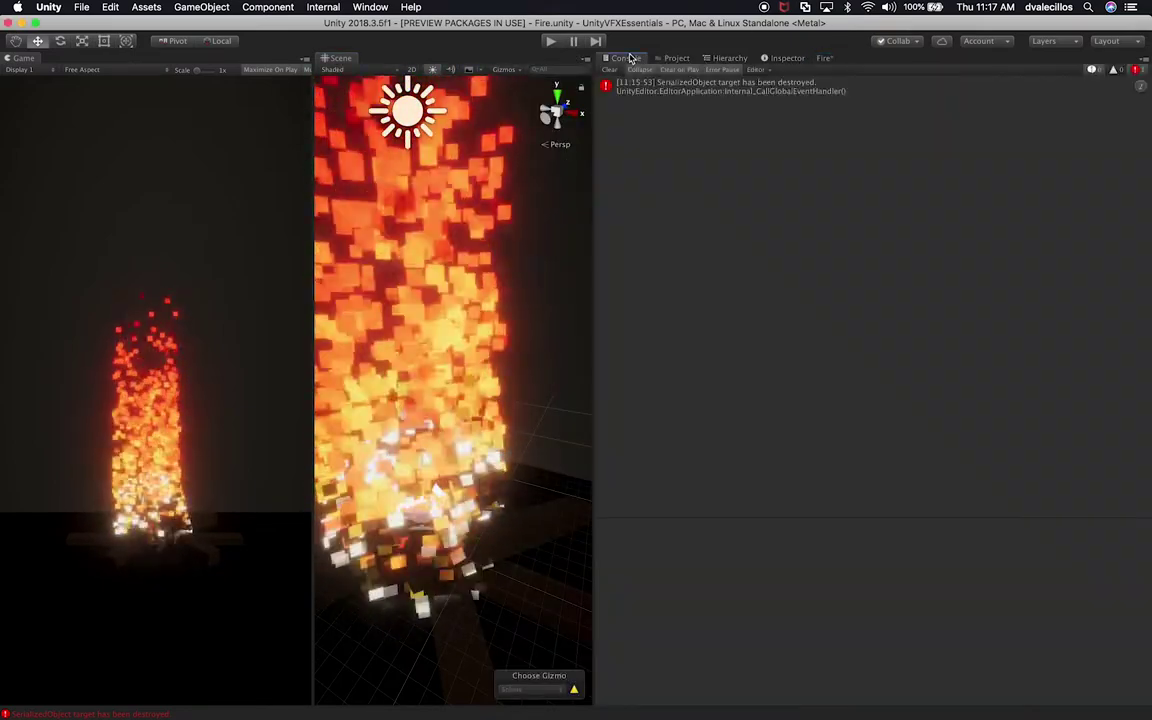
left_click(788, 58)
left_click(824, 58)
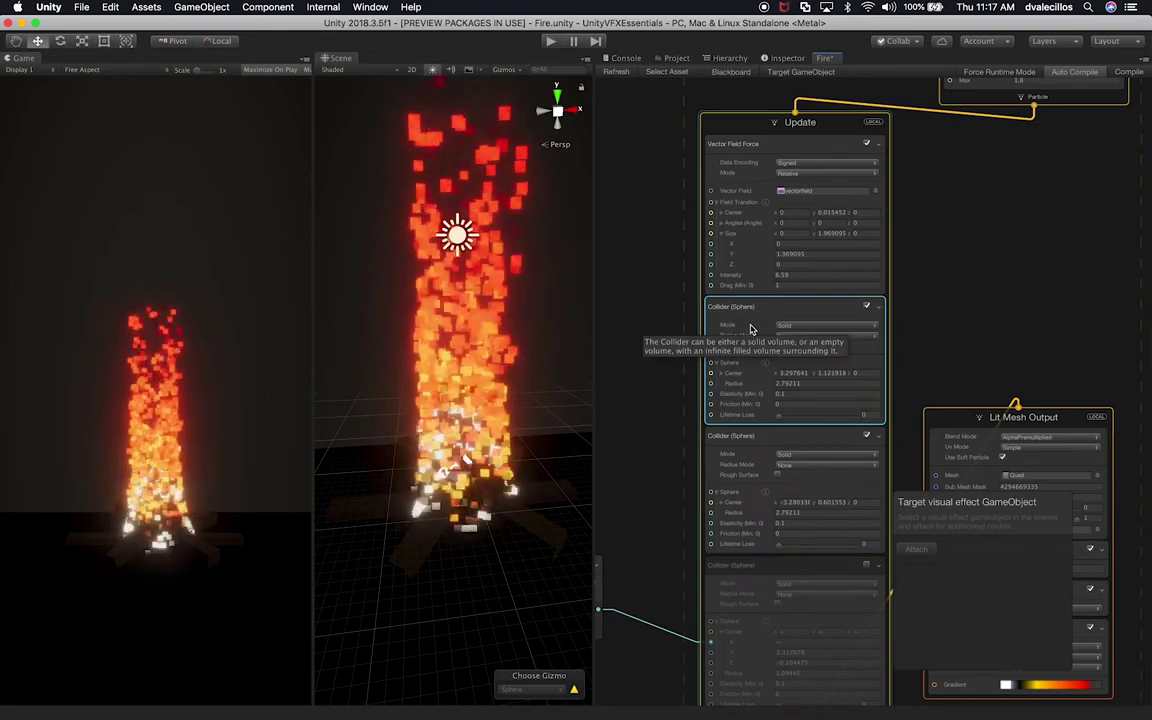
Step: Widen the Scene view and re-enable the third Collider (Sphere) block in the Update context
left_click_drag(313, 394, 189, 396)
middle_click_drag(461, 366, 463, 418)
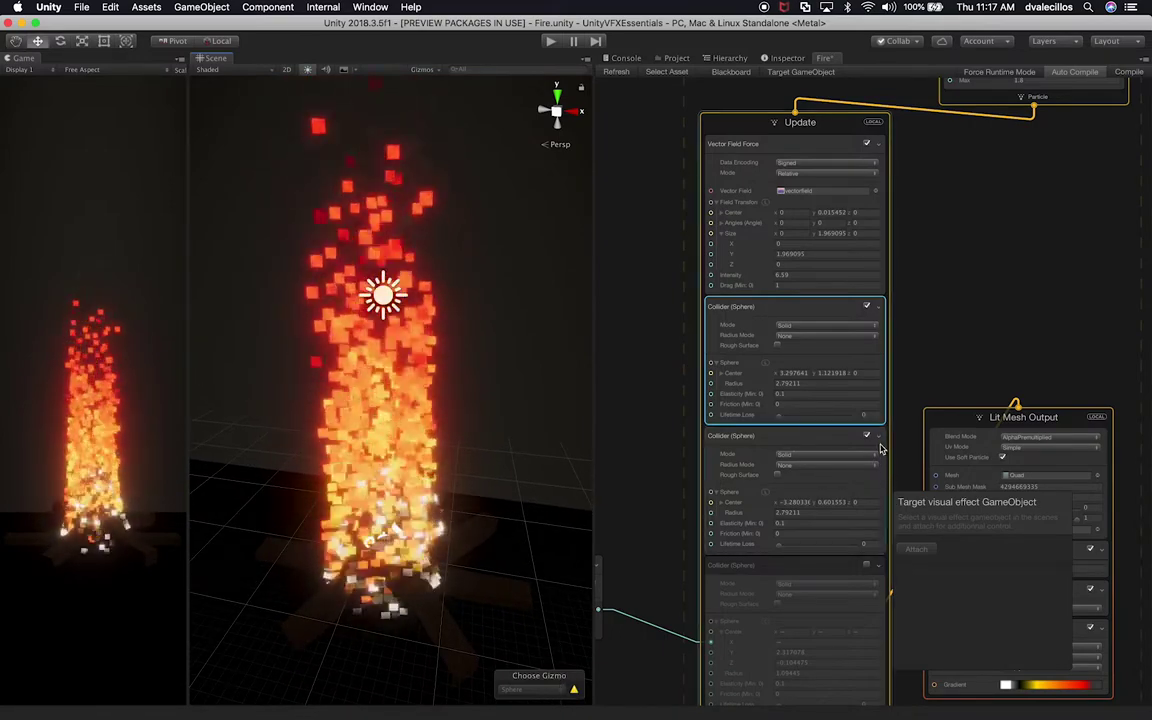
left_click(866, 568)
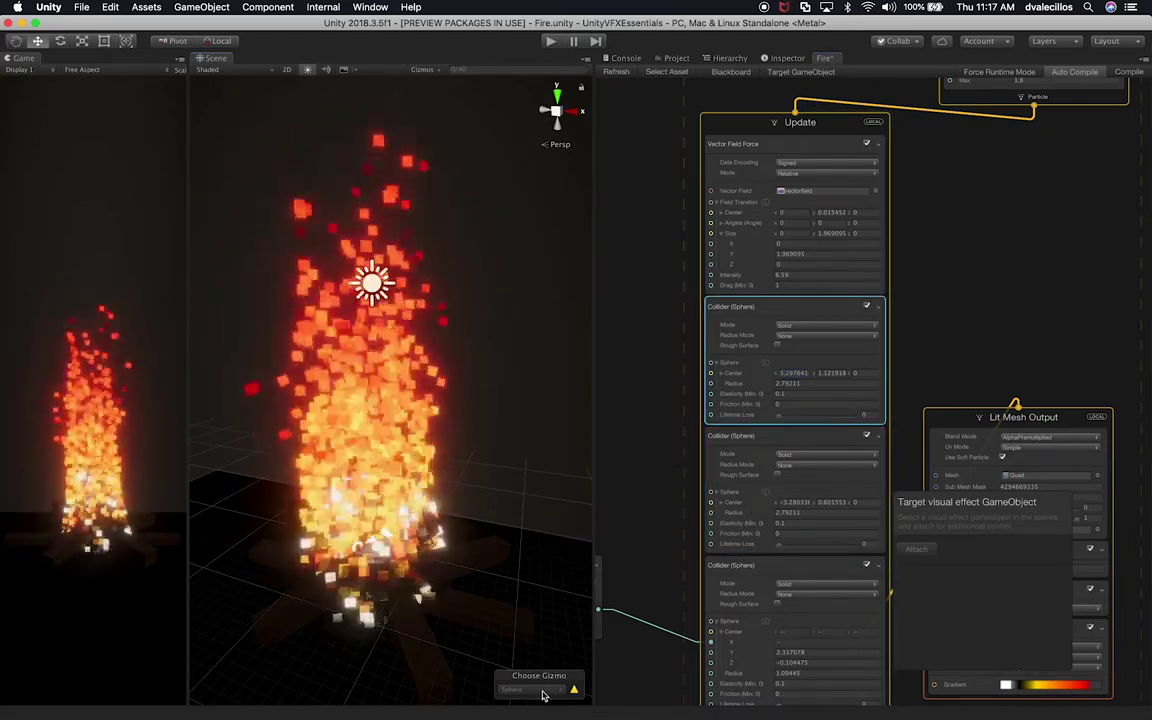
Step: Select the Fire object in the Hierarchy and return to its effect graph
mouse_move(575, 692)
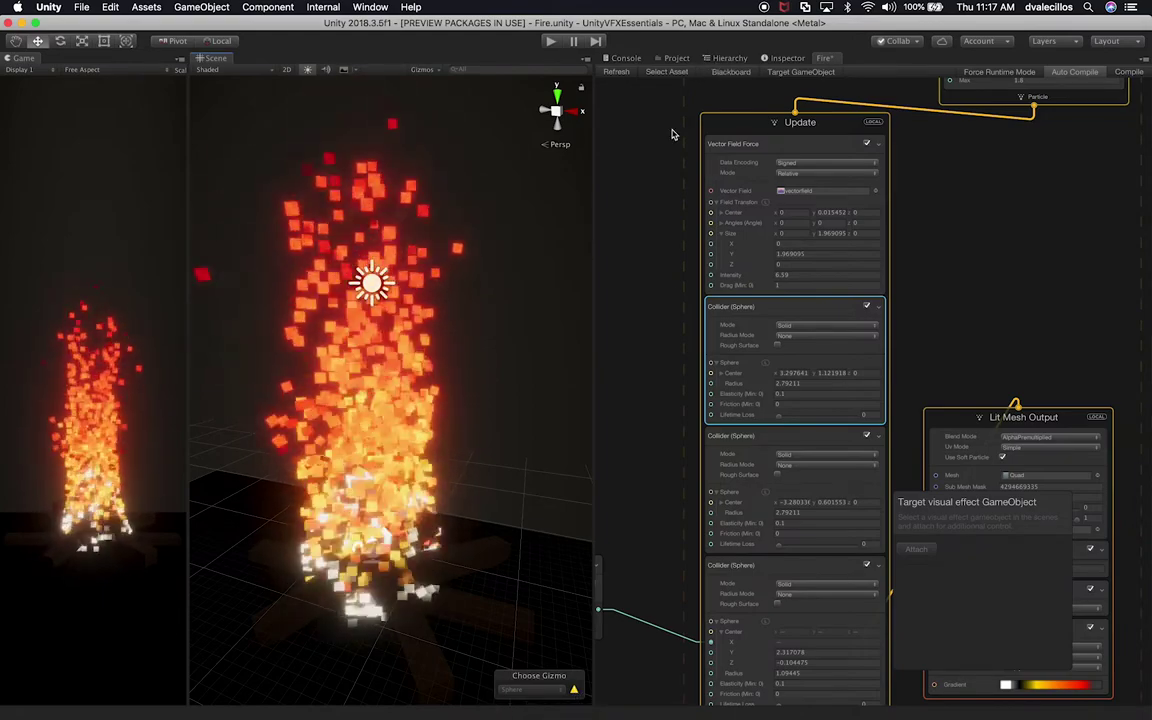
left_click(785, 58)
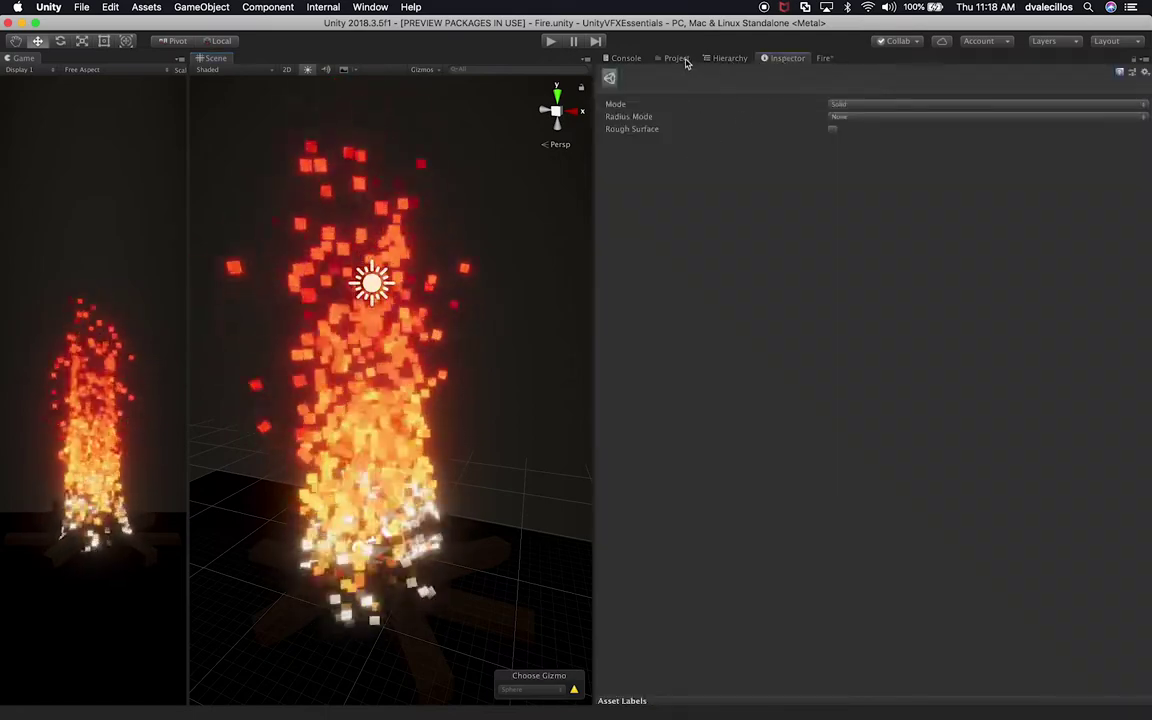
left_click(729, 58)
left_click(640, 114)
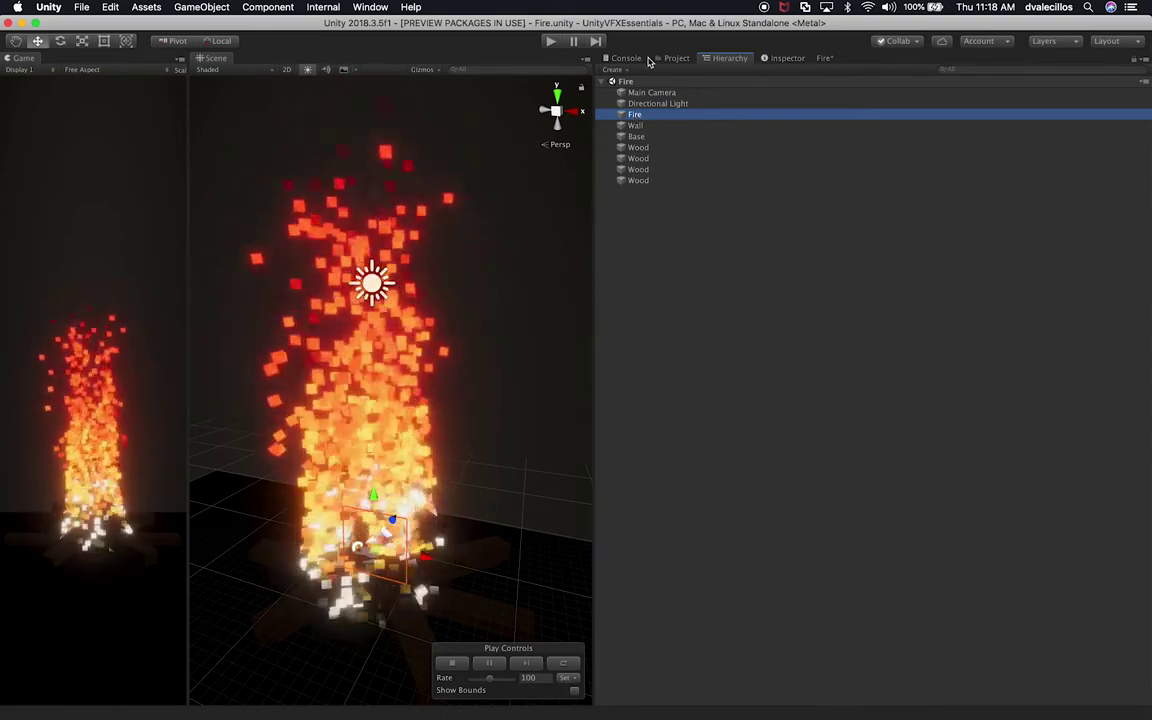
left_click(823, 59)
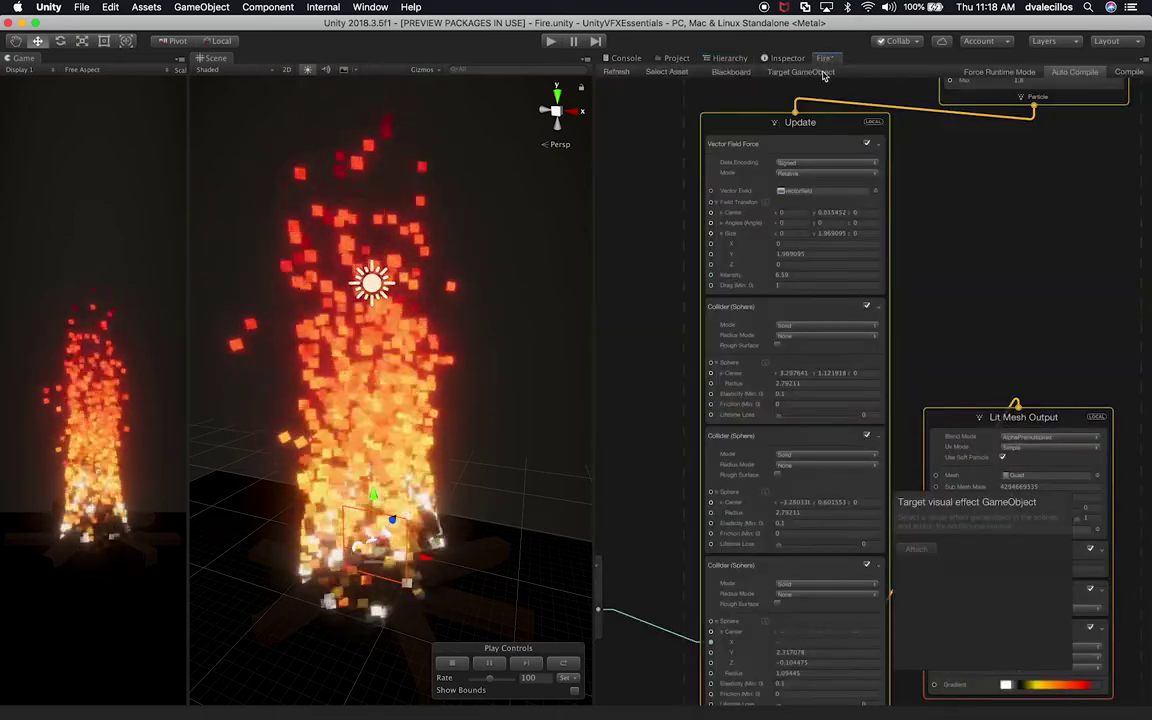
Step: Dock the Hierarchy as its own column between the Scene view and the Fire graph
left_click(733, 484)
left_click_drag(519, 494, 532, 442, "alt")
left_click_drag(733, 57, 680, 300)
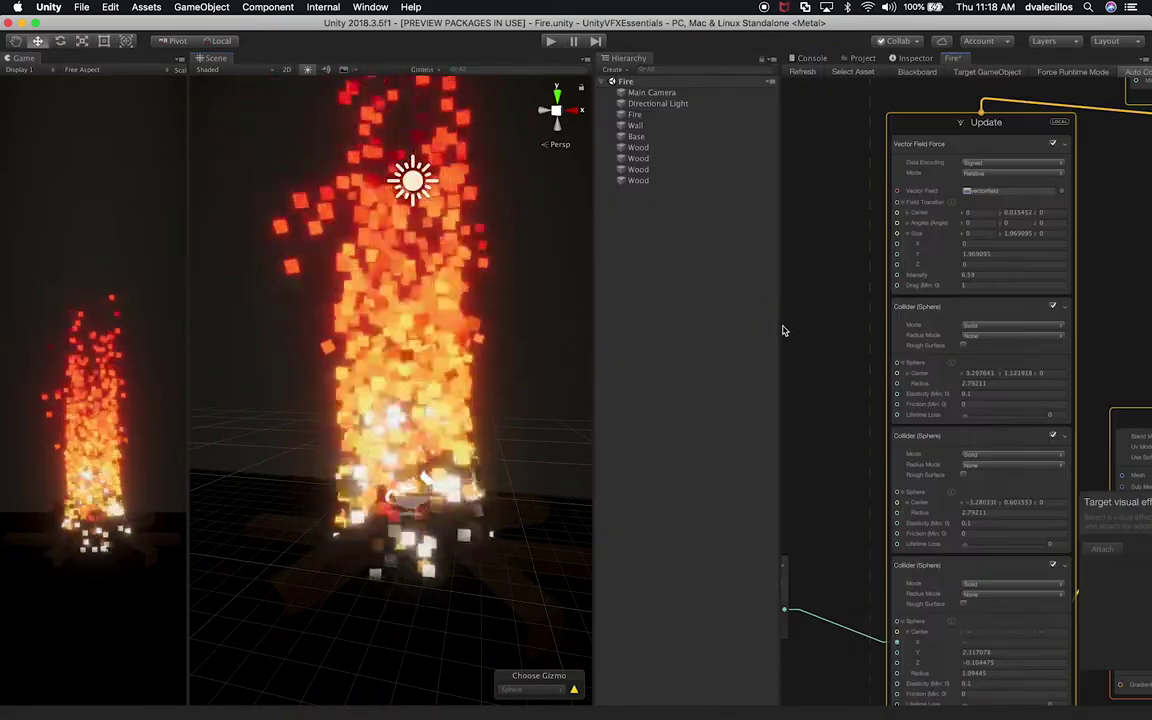
left_click_drag(779, 327, 785, 328)
Step: Select the Fire object in the scene while keeping its effect graph open
left_click(650, 115)
left_click_drag(515, 549, 383, 604, "alt")
left_click(545, 249)
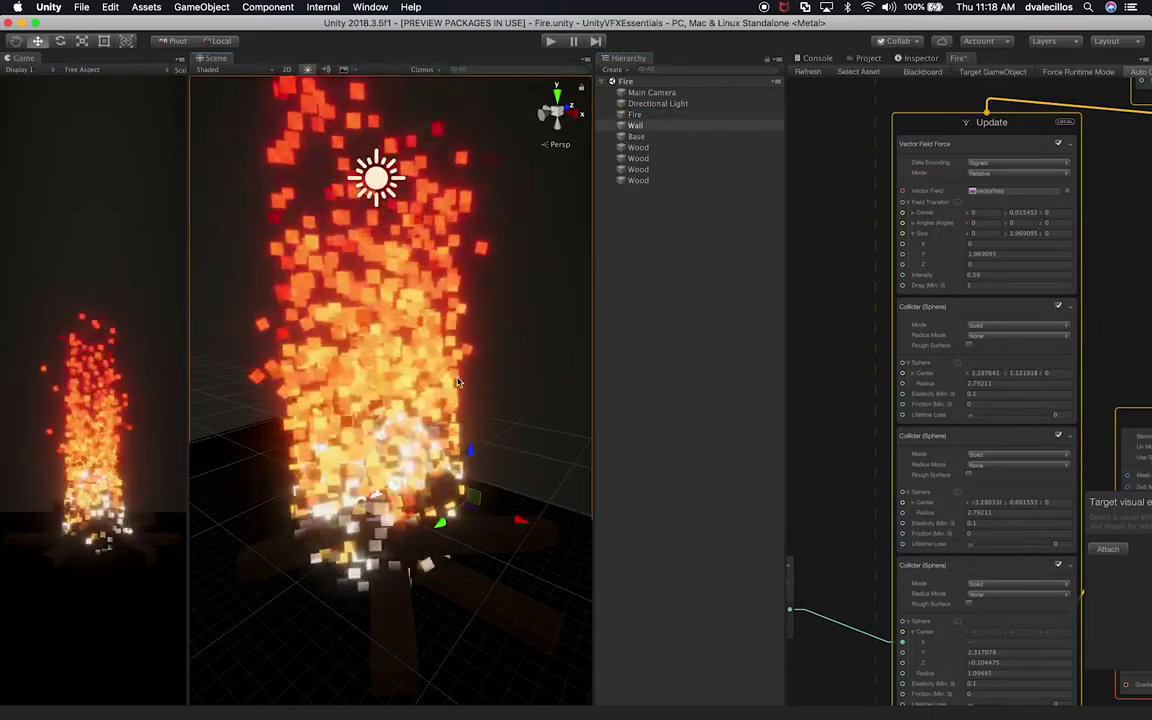
left_click(398, 487)
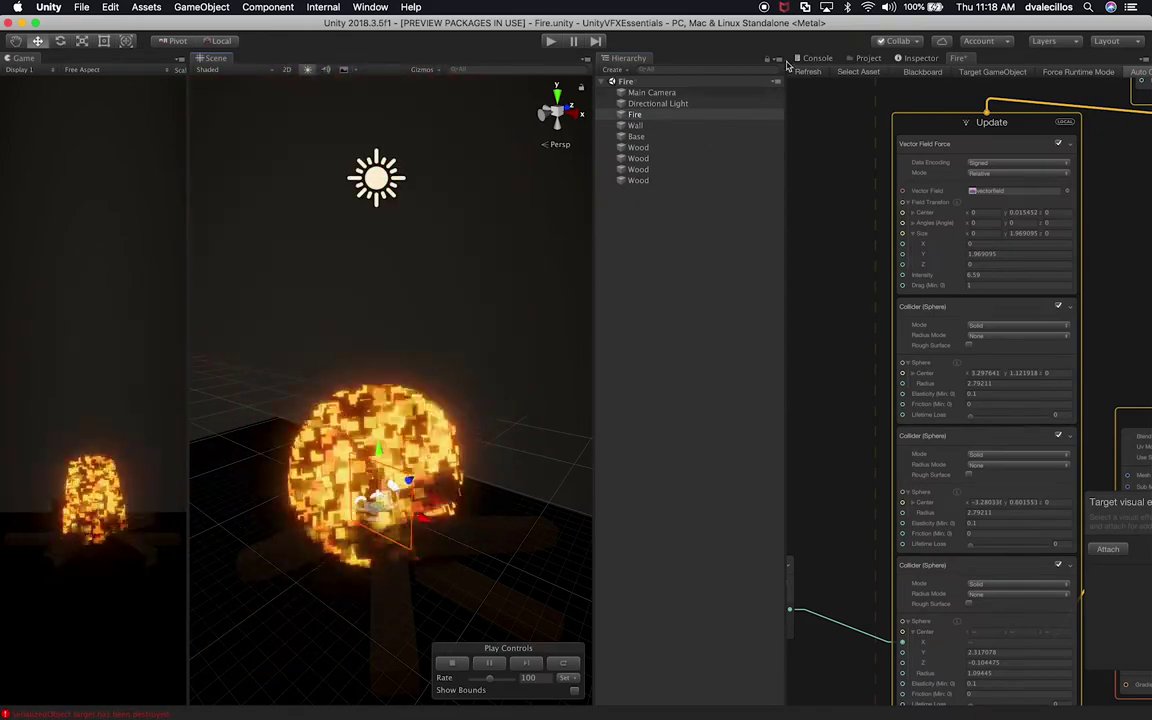
Step: Read the error details in the console and return to the Fire effect graph
left_click(818, 57)
left_click(920, 86)
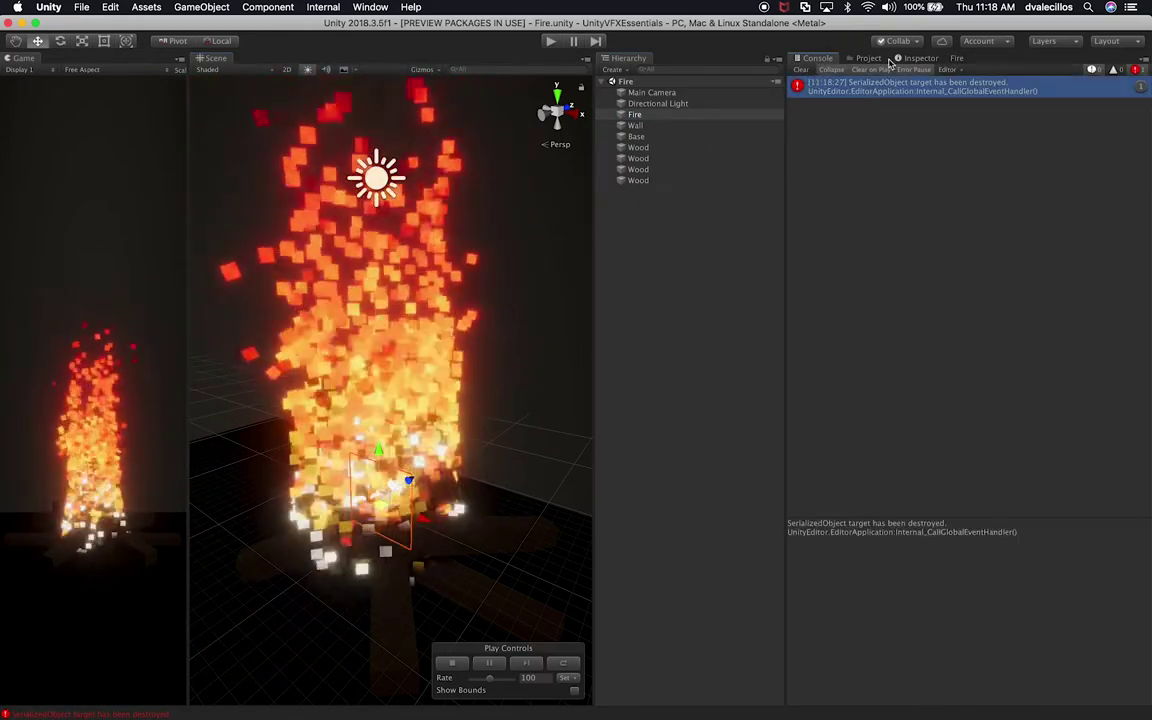
left_click(956, 59)
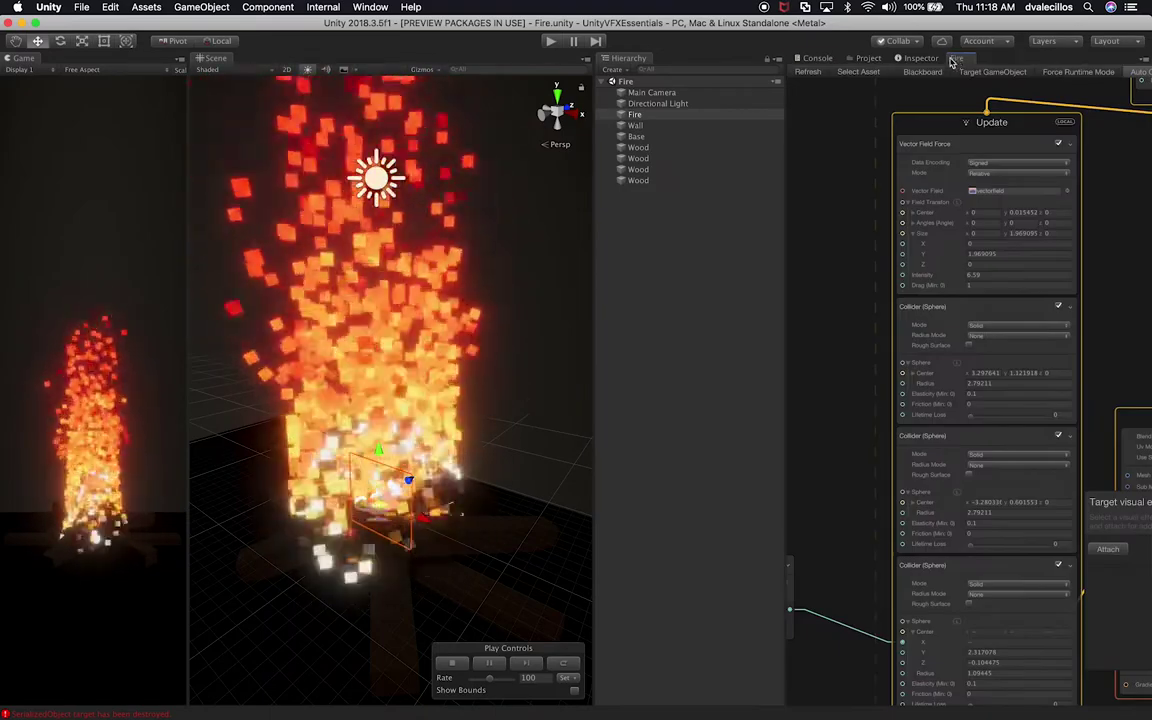
Step: Close the Fire effect graph and clear the console
right_click(962, 60)
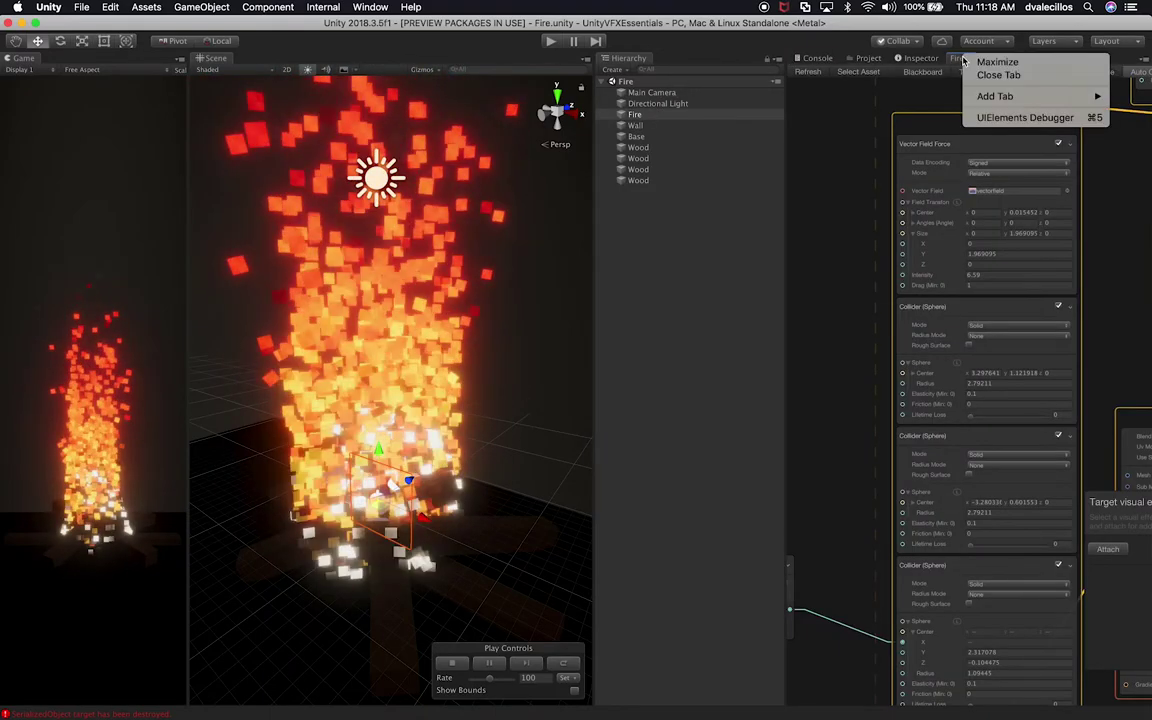
left_click(998, 75)
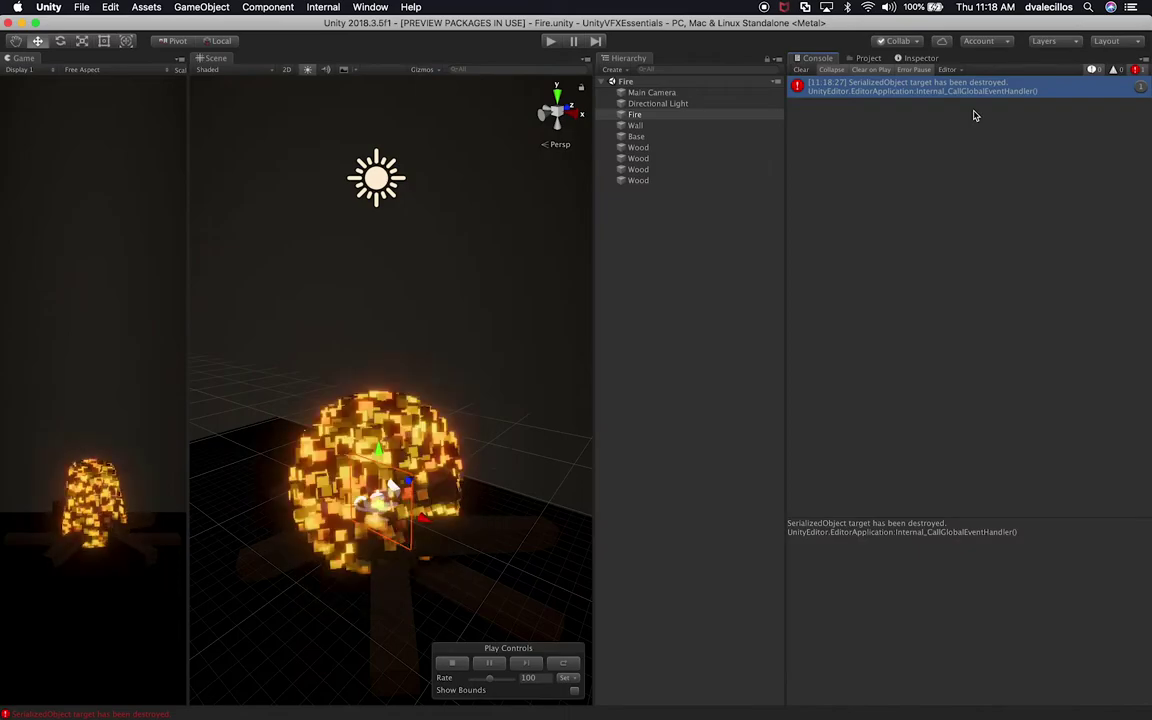
left_click(801, 70)
Step: Reopen the effect graph from the Fire object so it is attached, and dock it beside the Console
left_click(634, 114)
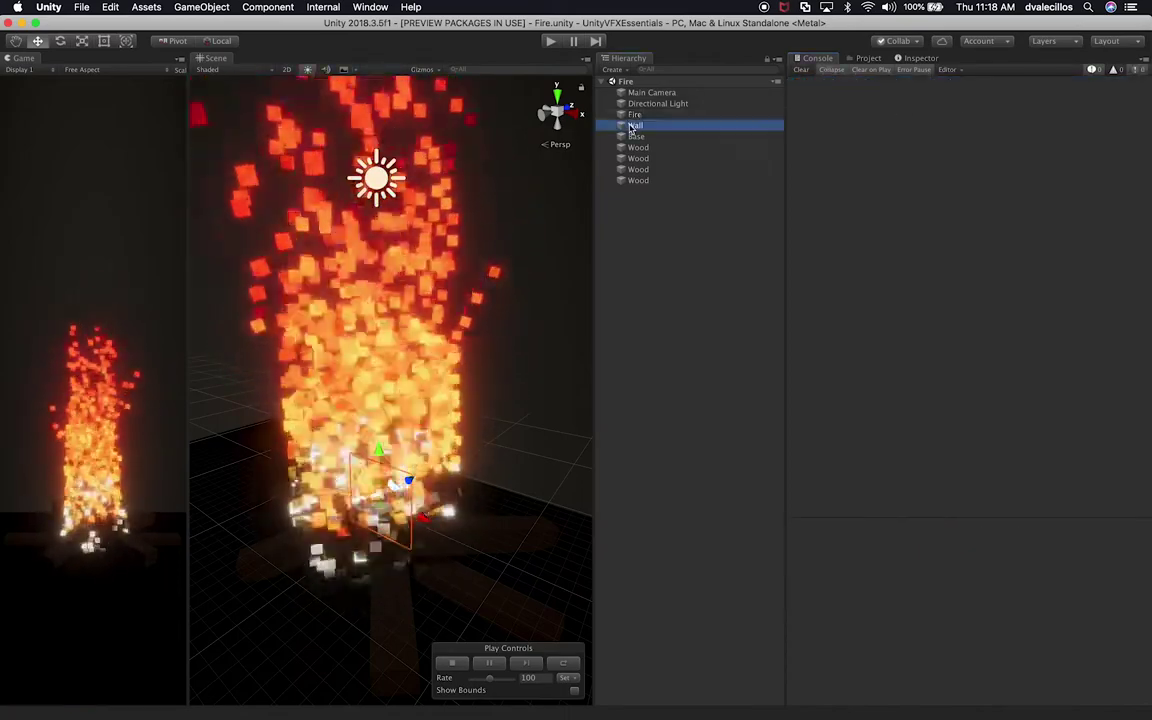
left_click(920, 58)
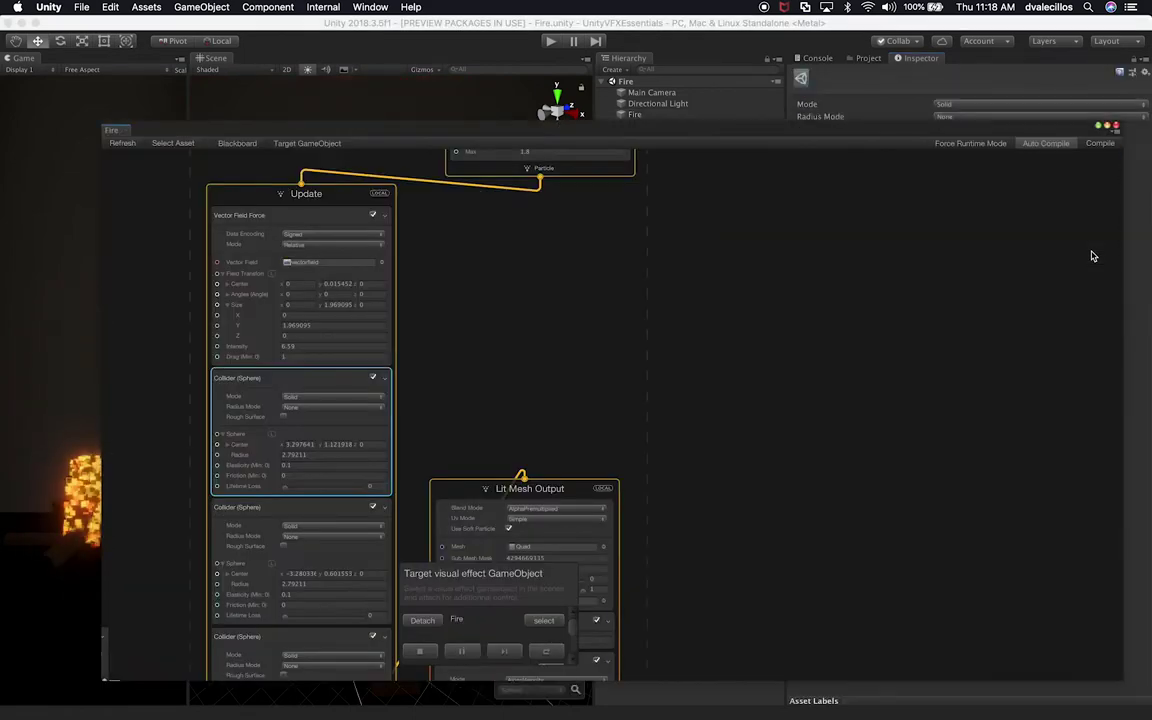
left_click_drag(112, 131, 805, 58)
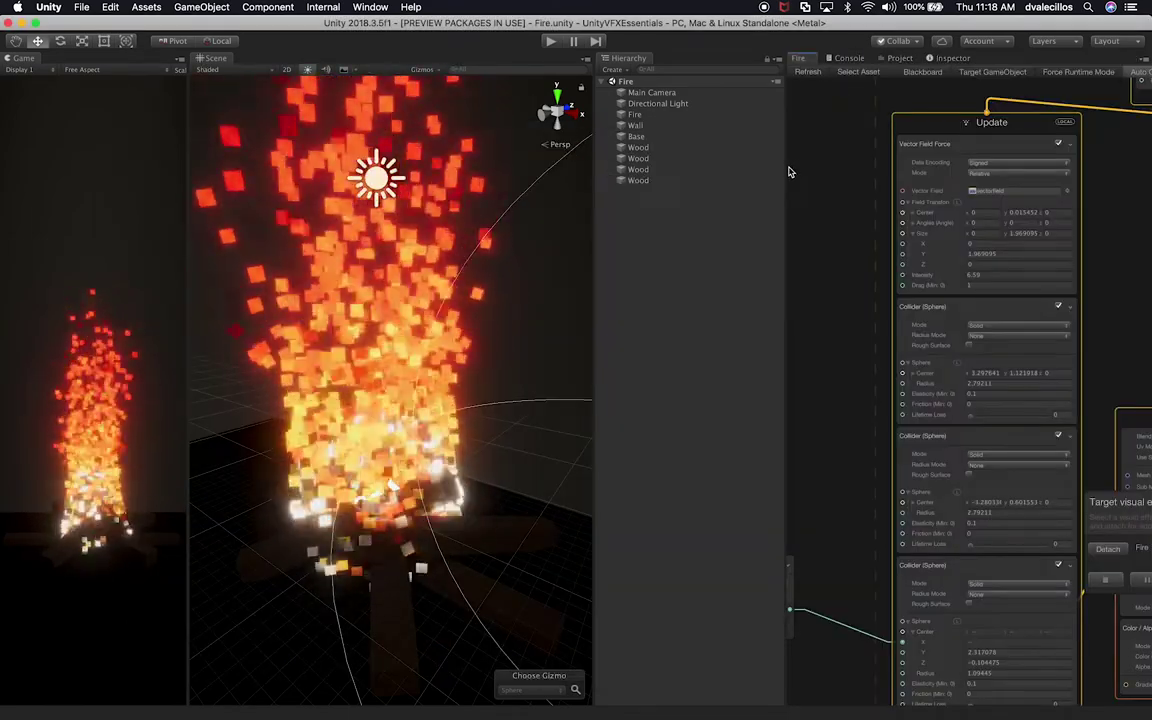
Step: Select the first Collider (Sphere) block and inspect its sphere gizmo beside the fire from several angles
scroll(350, 418, "down", 10)
left_click_drag(363, 499, 450, 465, "alt")
middle_click_drag(450, 465, 419, 494)
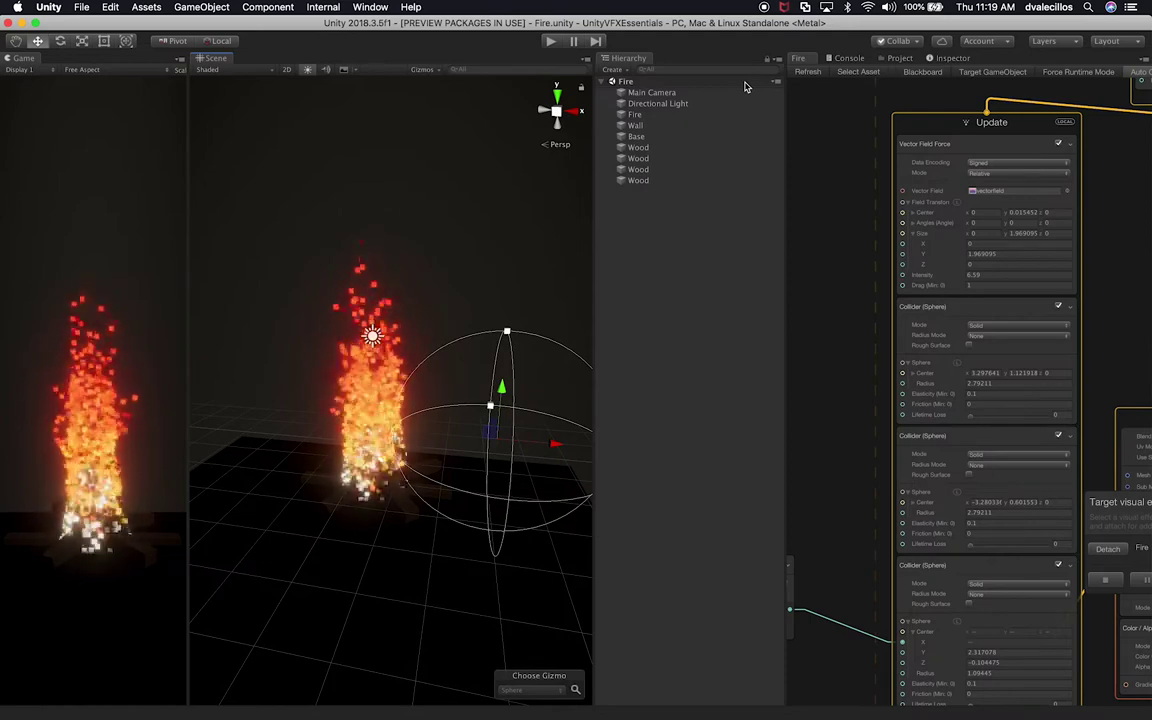
left_click(670, 115)
left_click(943, 341)
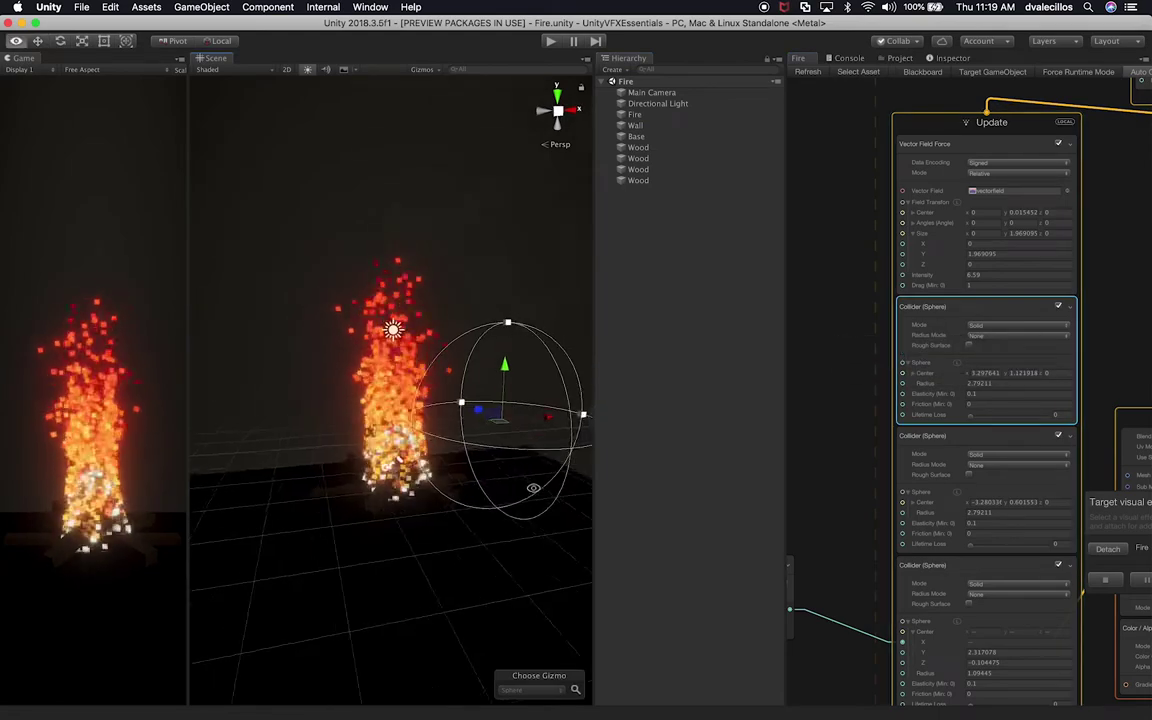
left_click_drag(423, 515, 418, 481, "alt")
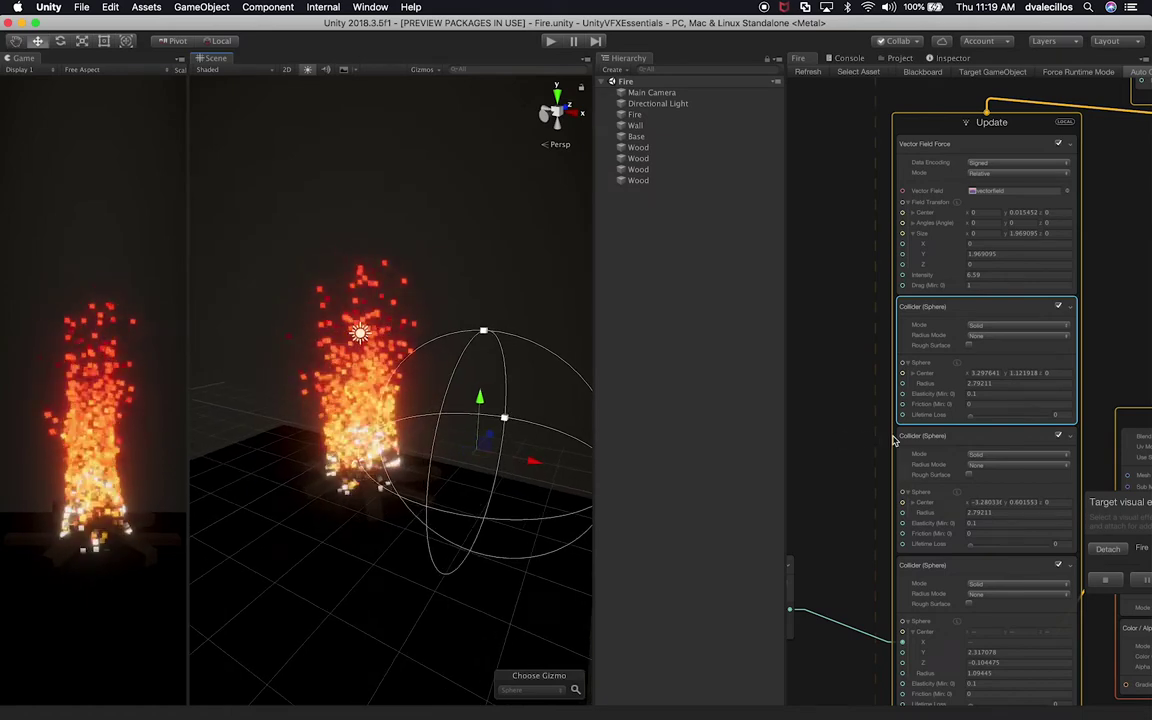
left_click_drag(291, 479, 482, 493, "alt")
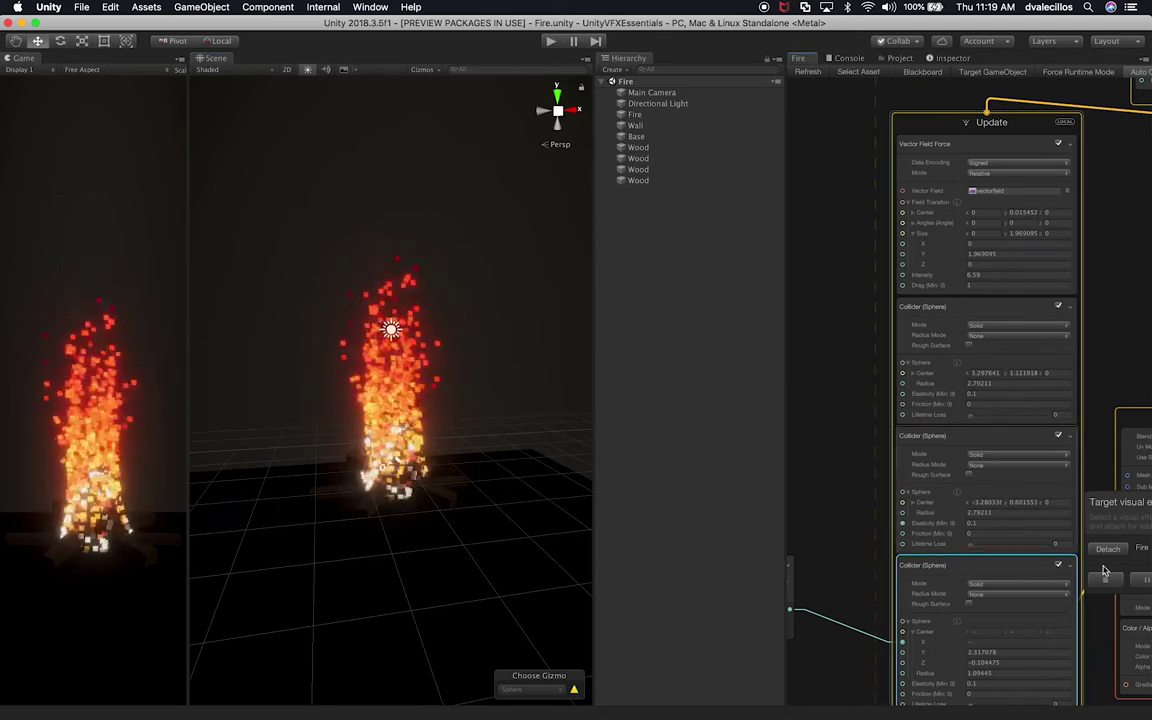
Step: Examine the third Collider (Sphere) block's settings and how the fire behaves up close
left_click_drag(840, 578, 852, 460, "alt")
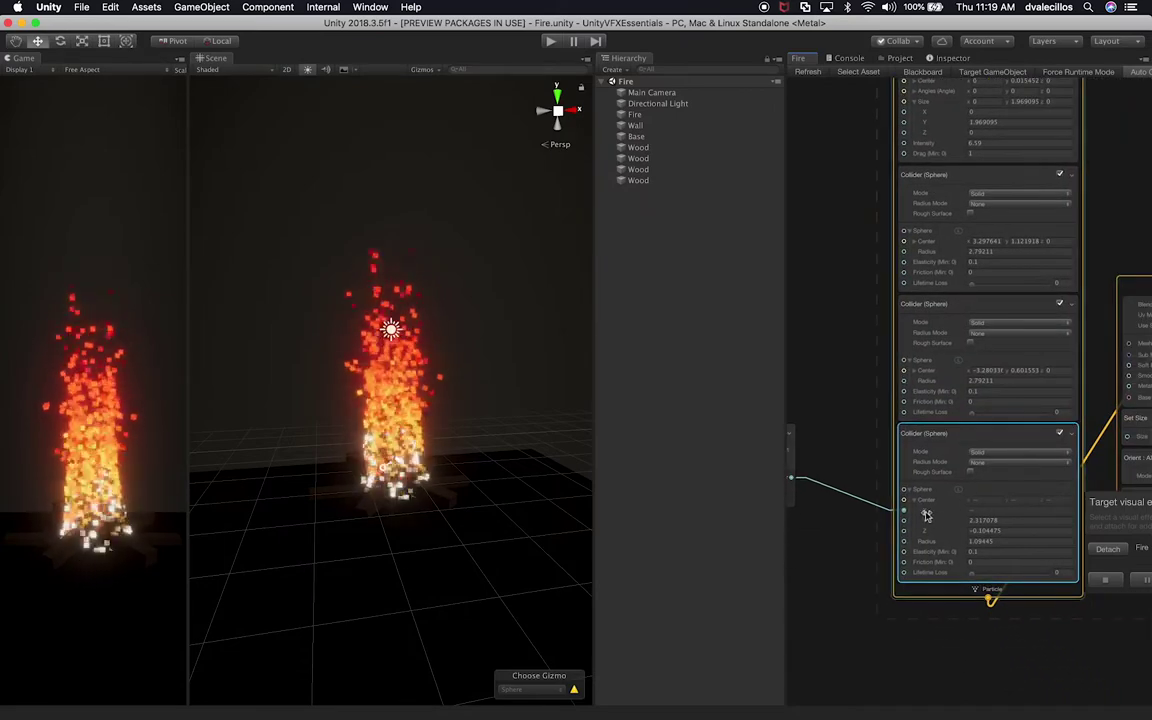
scroll(456, 389, "up", 3)
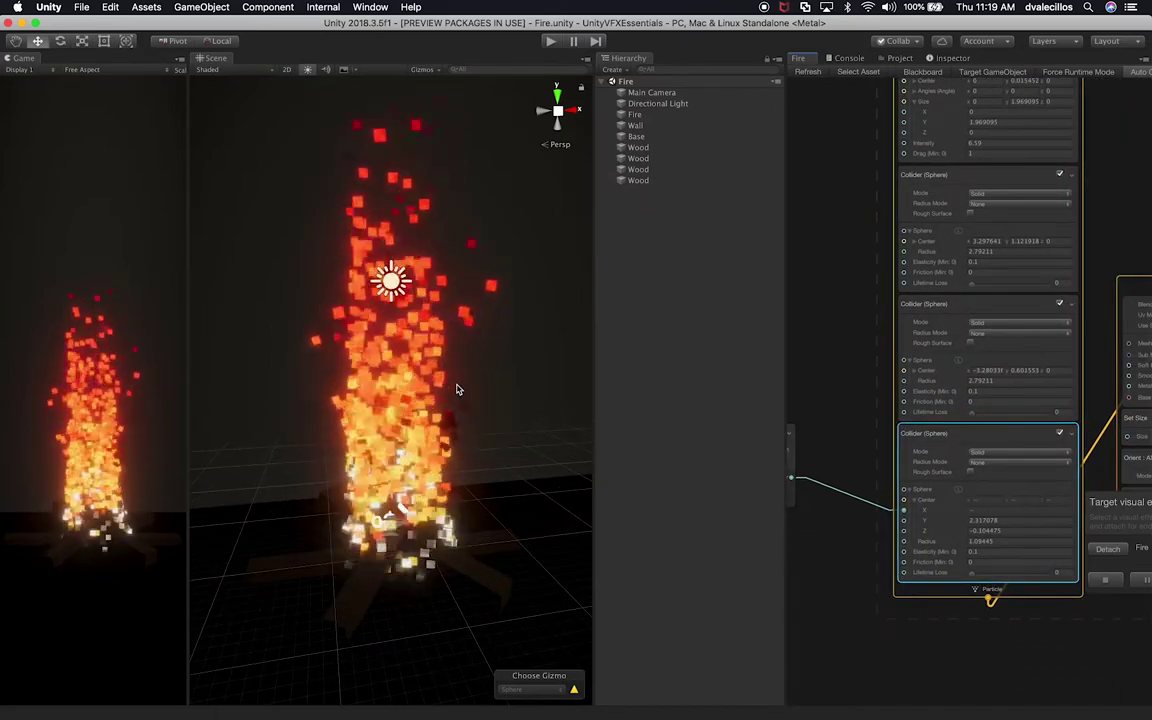
left_click_drag(480, 344, 243, 315, "alt")
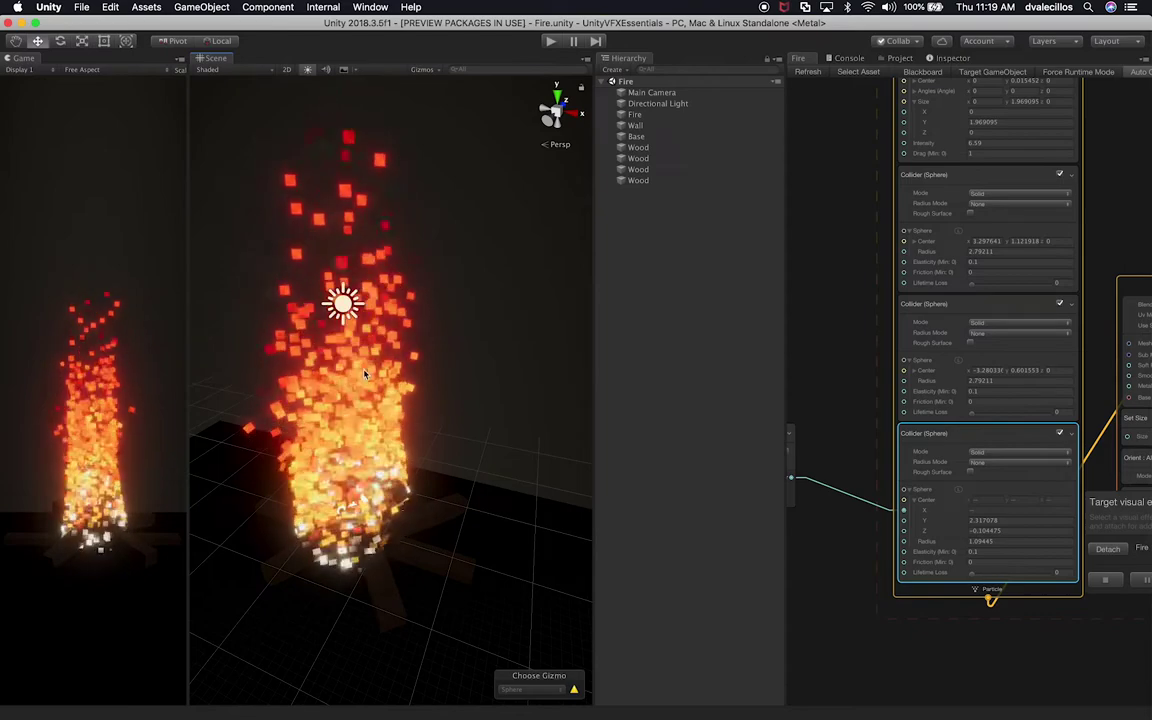
left_click_drag(362, 354, 450, 380, "alt")
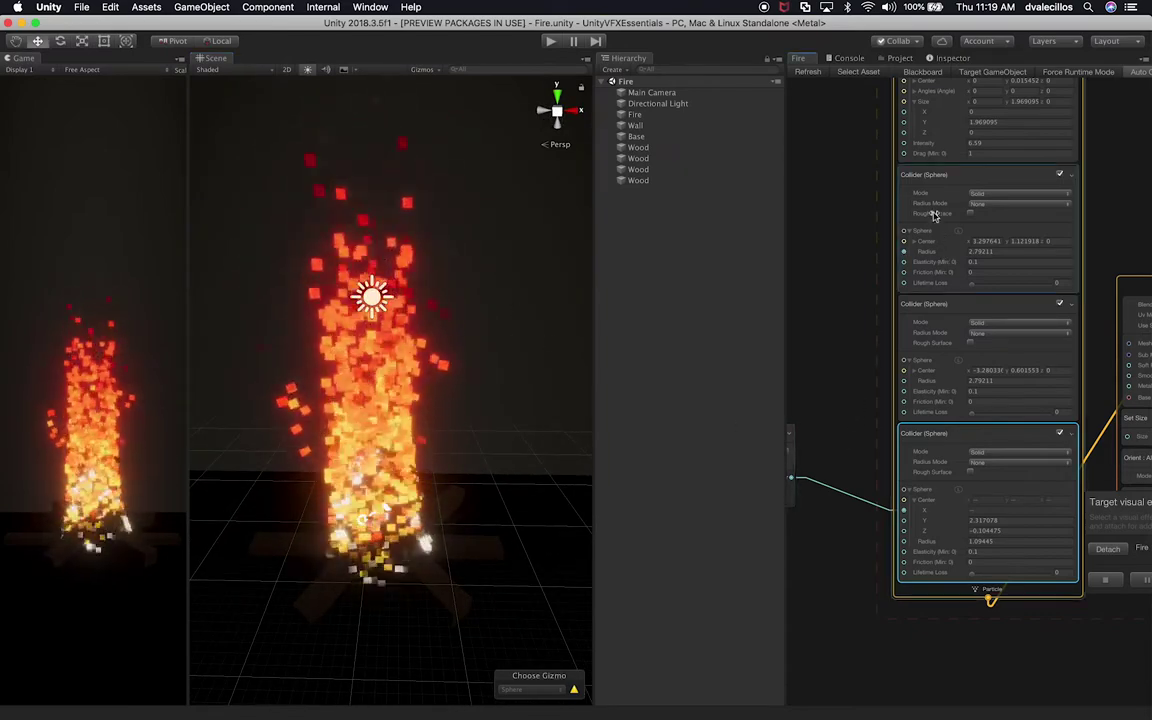
Step: Try shifting the first Collider (Sphere) along X into the fire and back to about 2.92, and undo the move
scroll(427, 530, "down", 5)
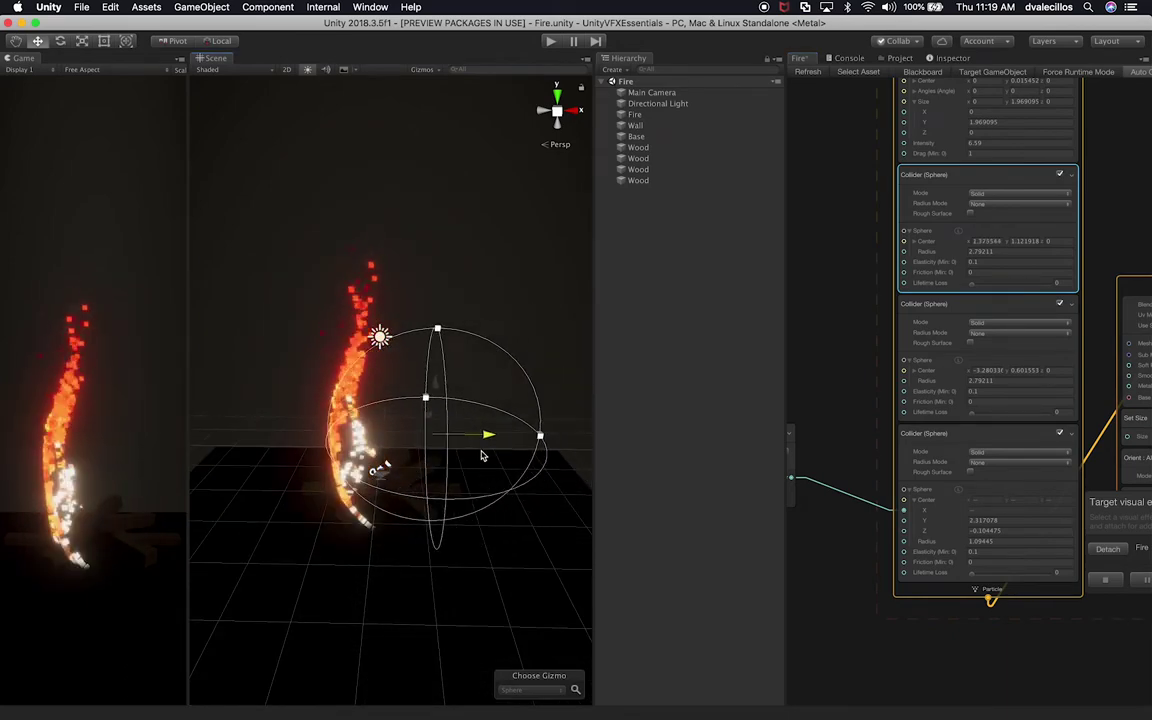
left_click_drag(449, 463, 424, 470)
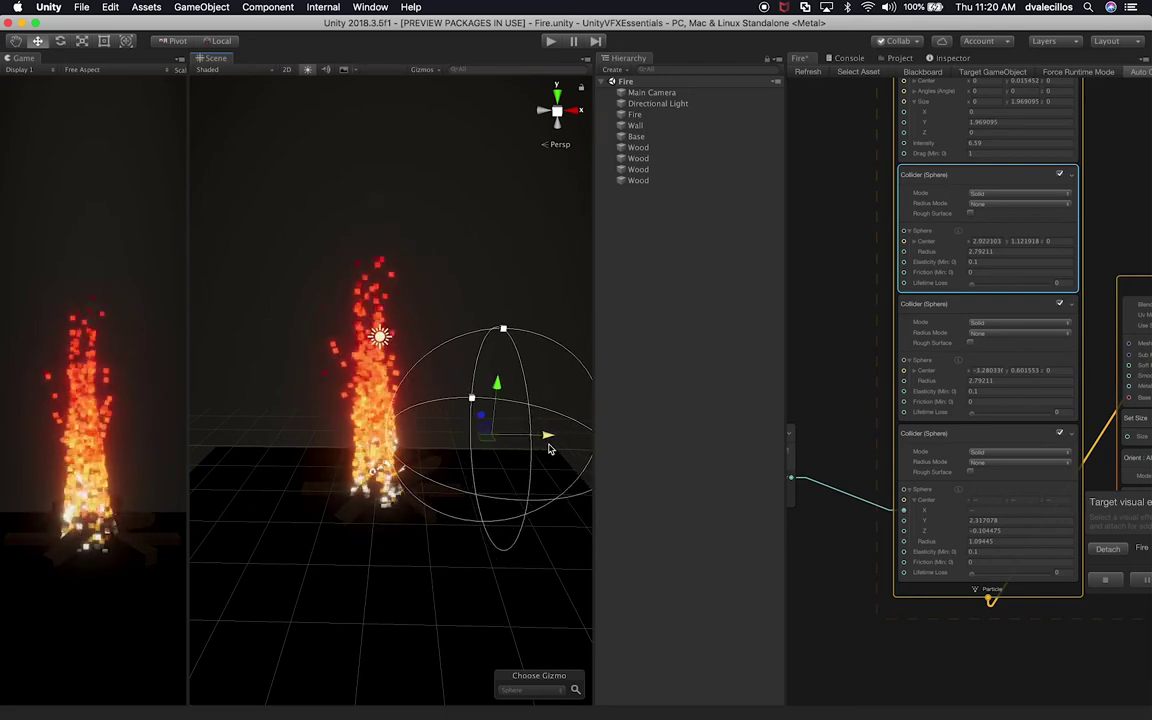
left_click(929, 362)
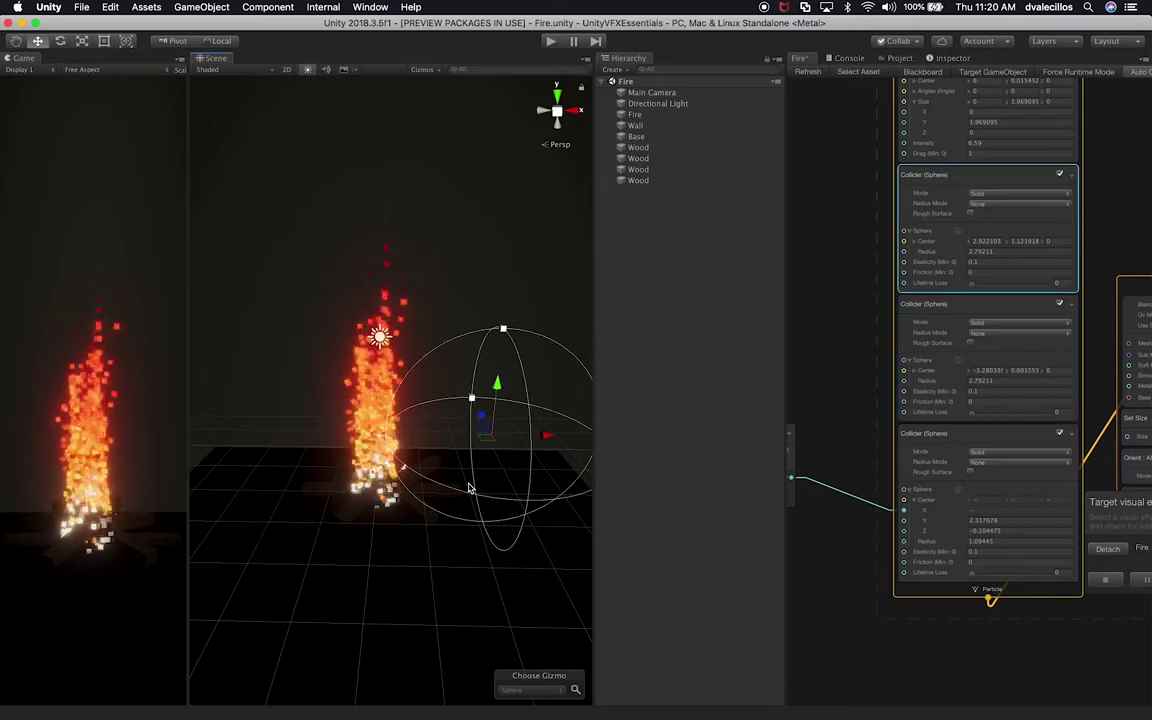
key("super+z")
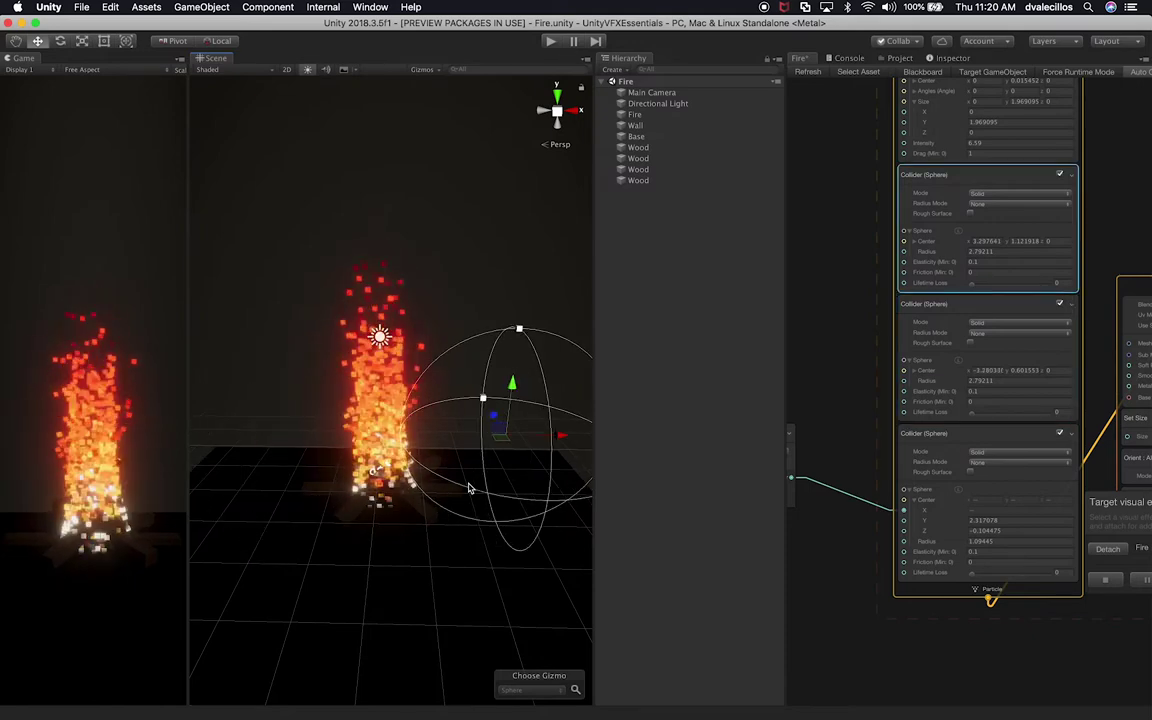
Step: Try raising the first Collider (Sphere) to about Y 3.79 and shrinking it to a radius of about 0.70 near X 1.51
mouse_move(523, 333)
left_mouse_down()
mouse_move(525, 261)
mouse_move(525, 336)
left_mouse_up()
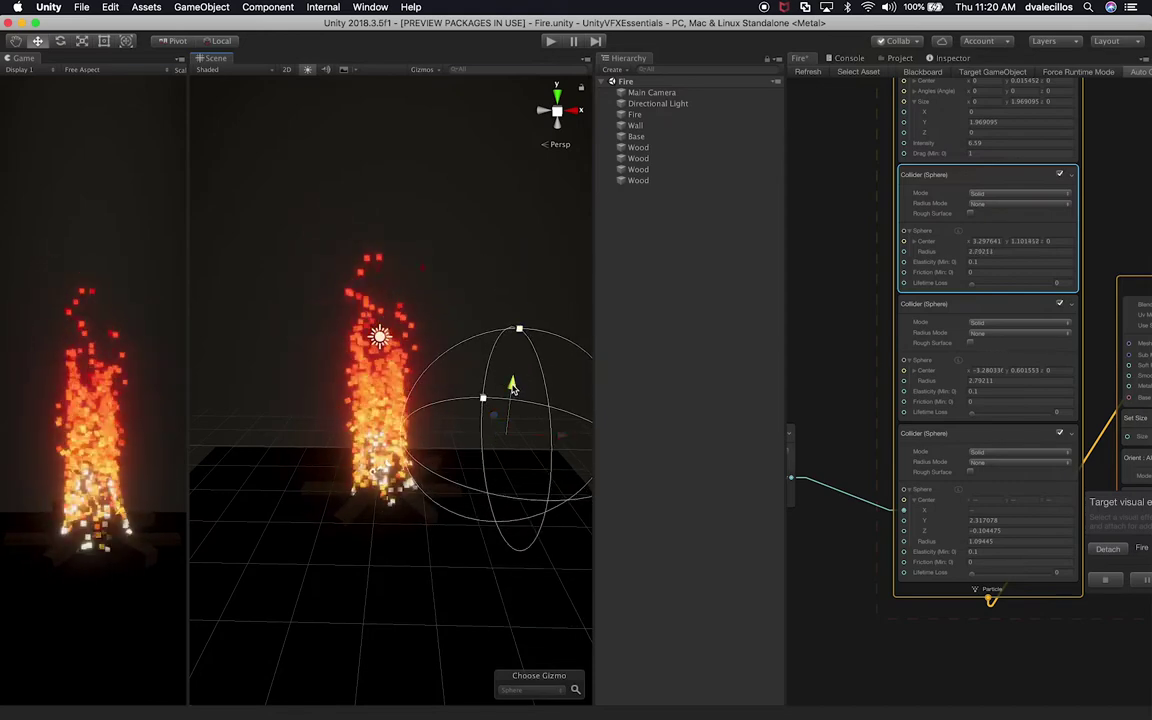
left_click_drag(514, 408, 527, 302)
left_click_drag(559, 357, 506, 357)
key("super+z")
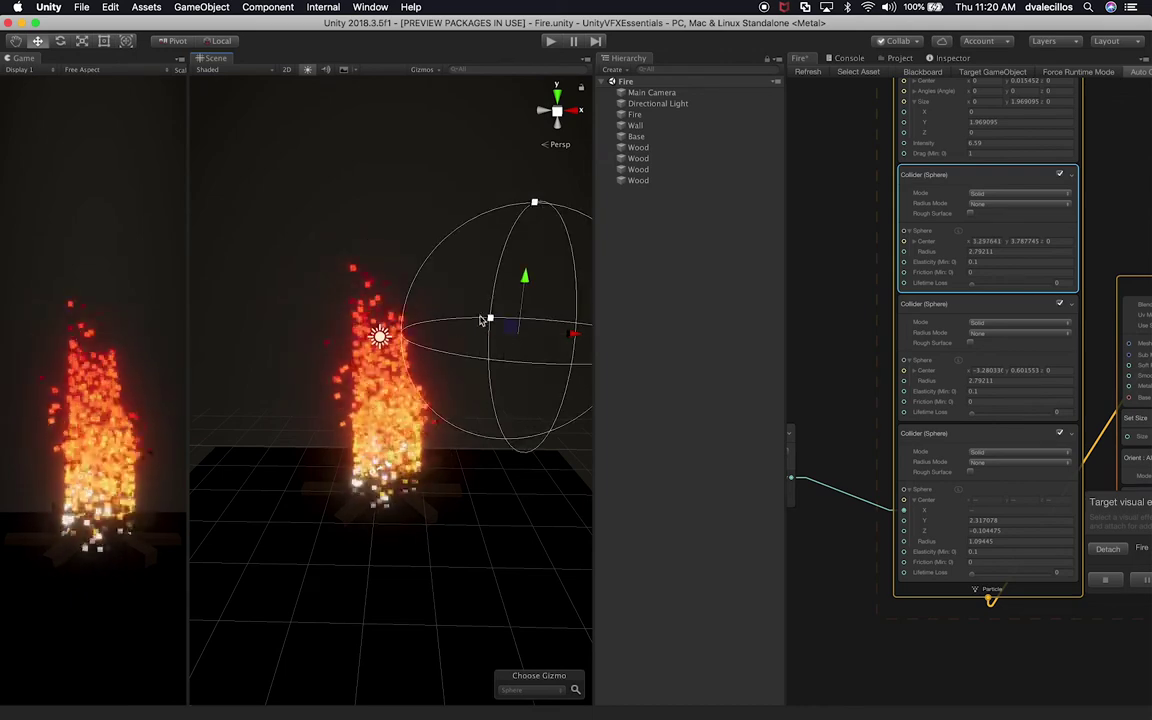
left_click_drag(490, 318, 505, 382)
Step: Examine the Random Number node connected to the center X of the third Collider (Sphere) block
middle_click_drag(848, 463, 902, 311)
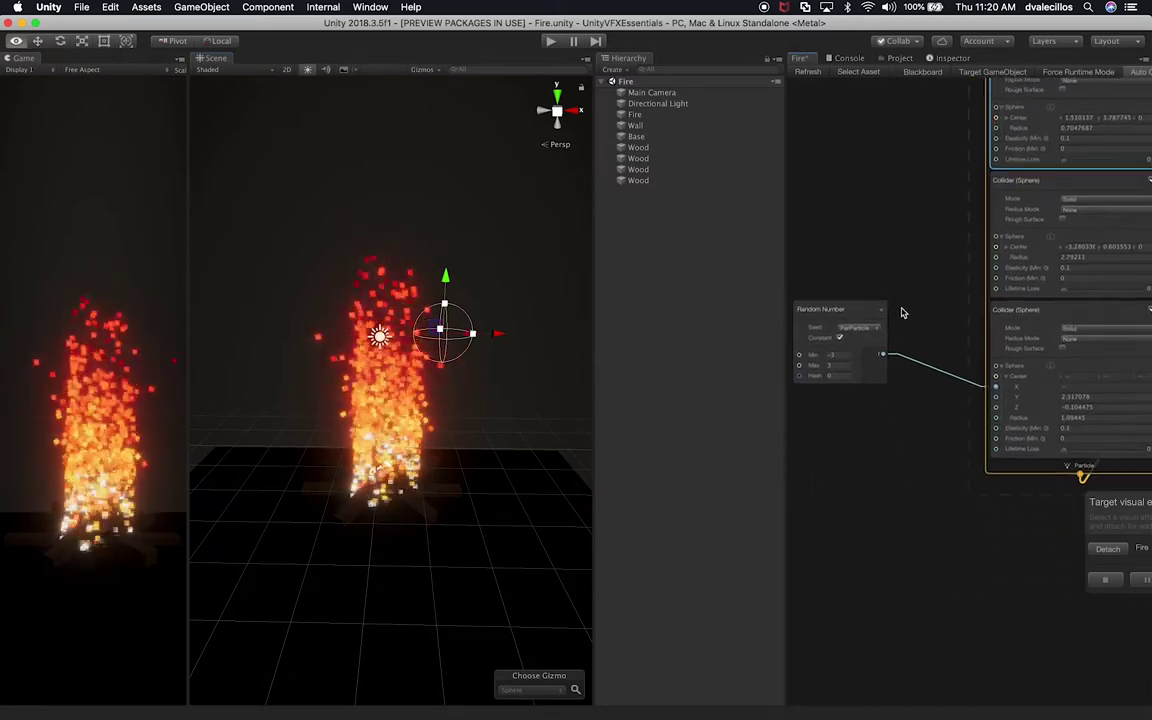
left_click(823, 307)
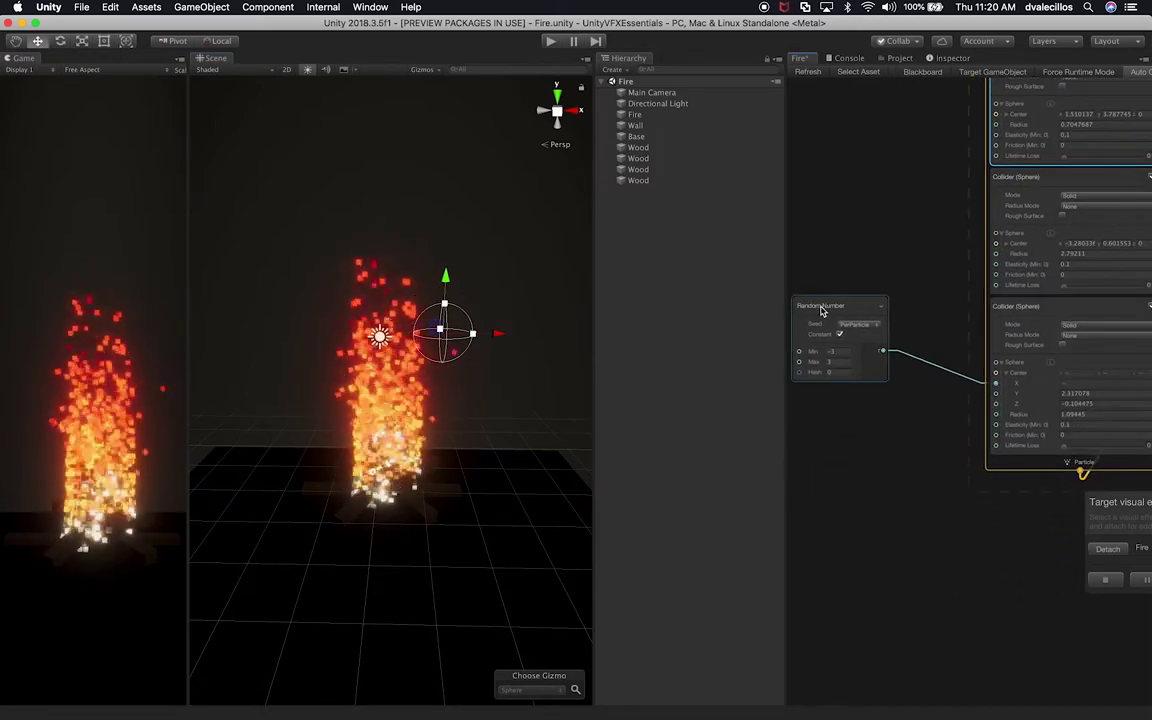
left_click(840, 258)
right_click(842, 254)
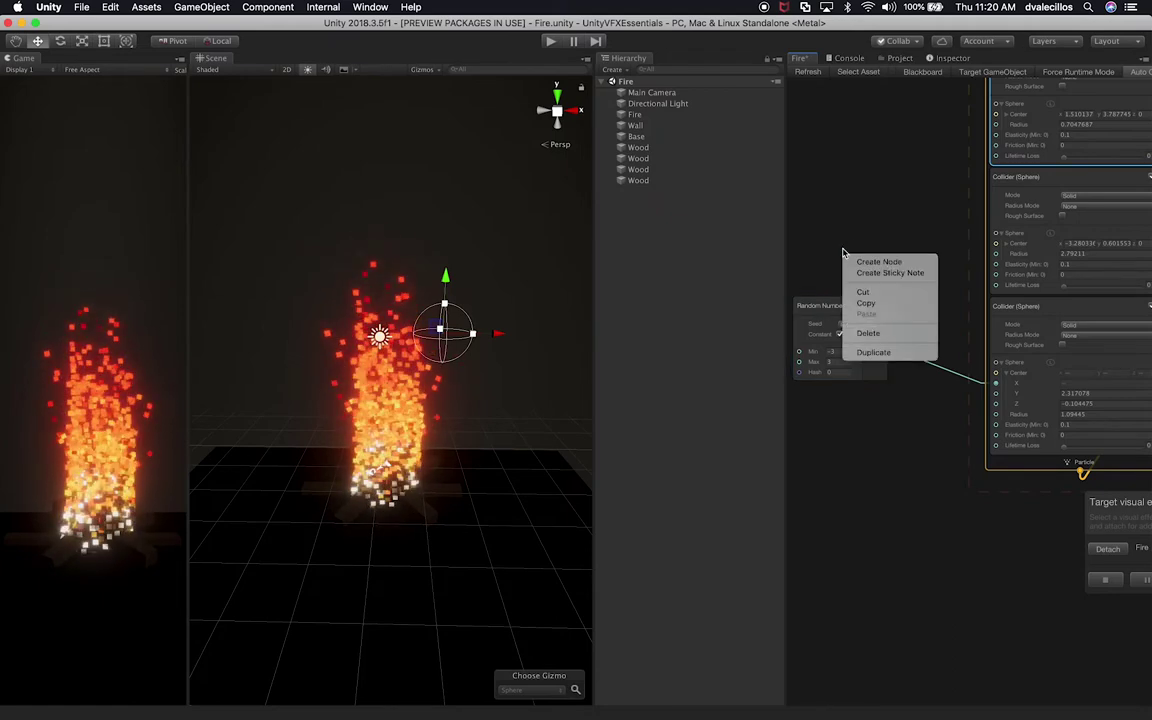
left_click(830, 224)
left_click(812, 311)
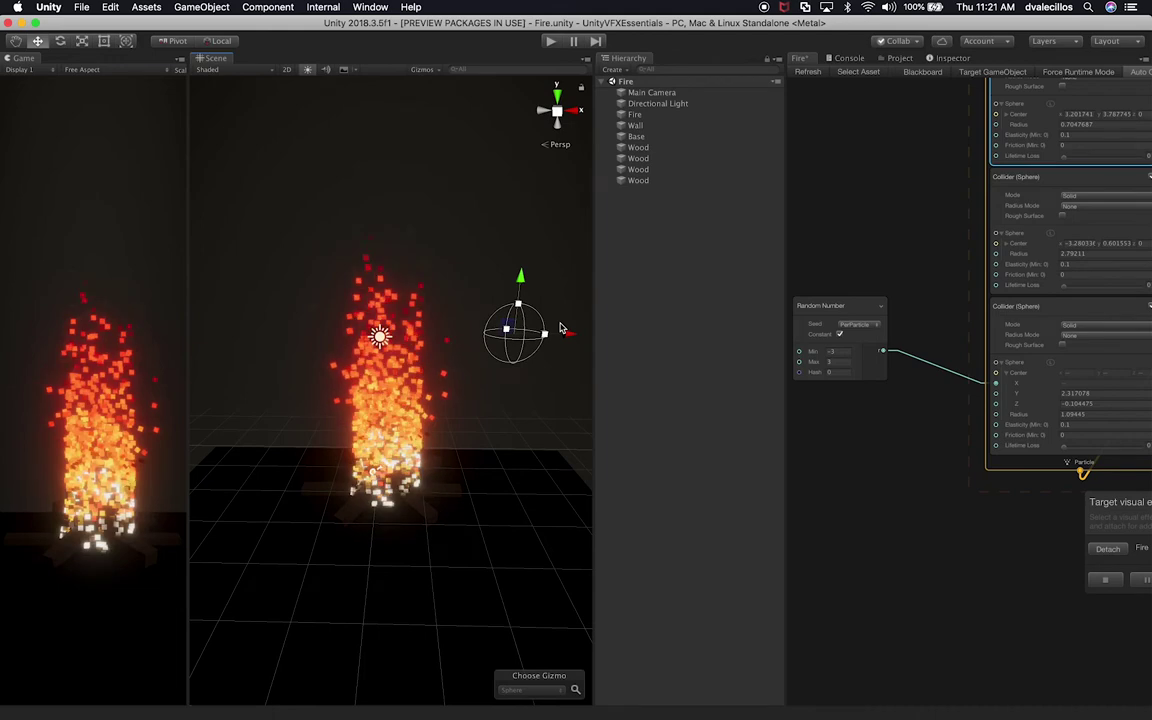
Step: Undo the position and radius changes made to the first Collider (Sphere)
key("super+z")
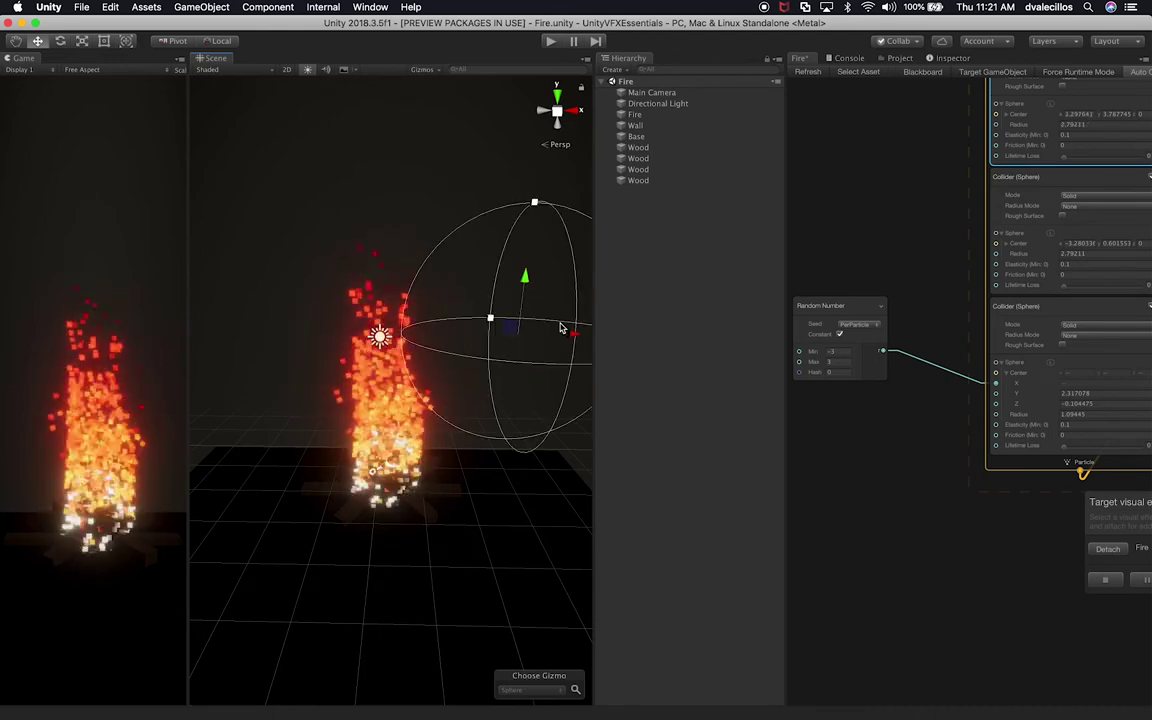
key("super+z")
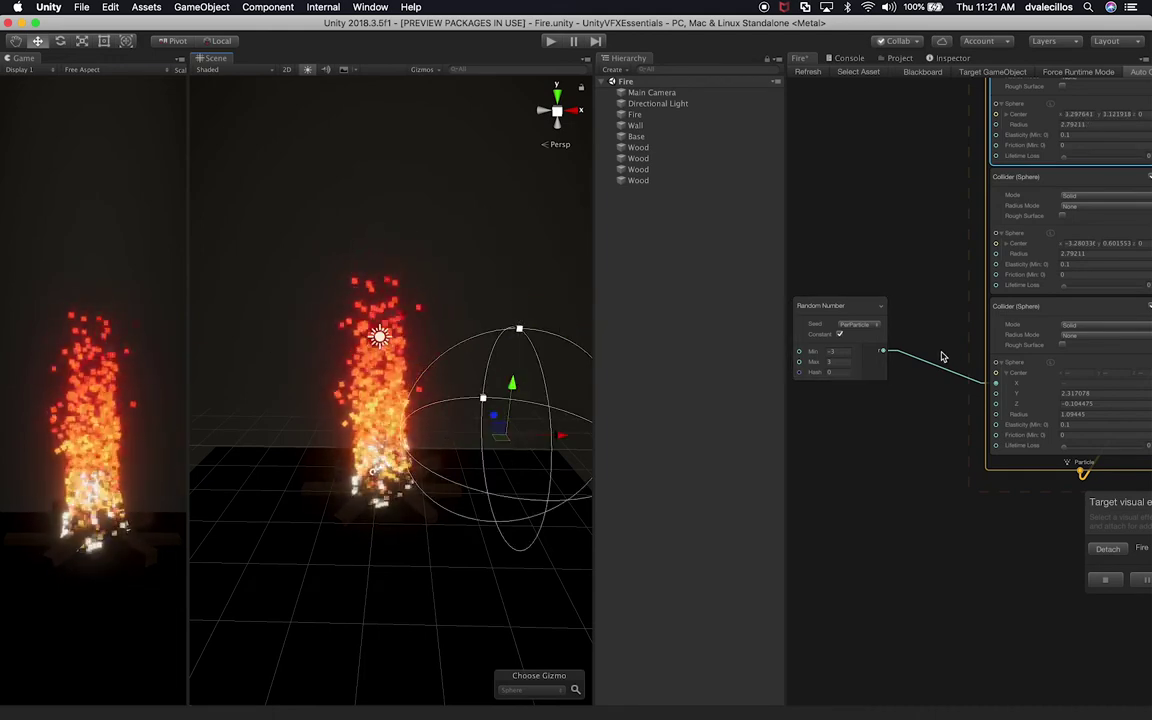
Step: Examine the Random Number node's range and the second Collider (Sphere) block's sphere beside the fire
left_click(825, 351)
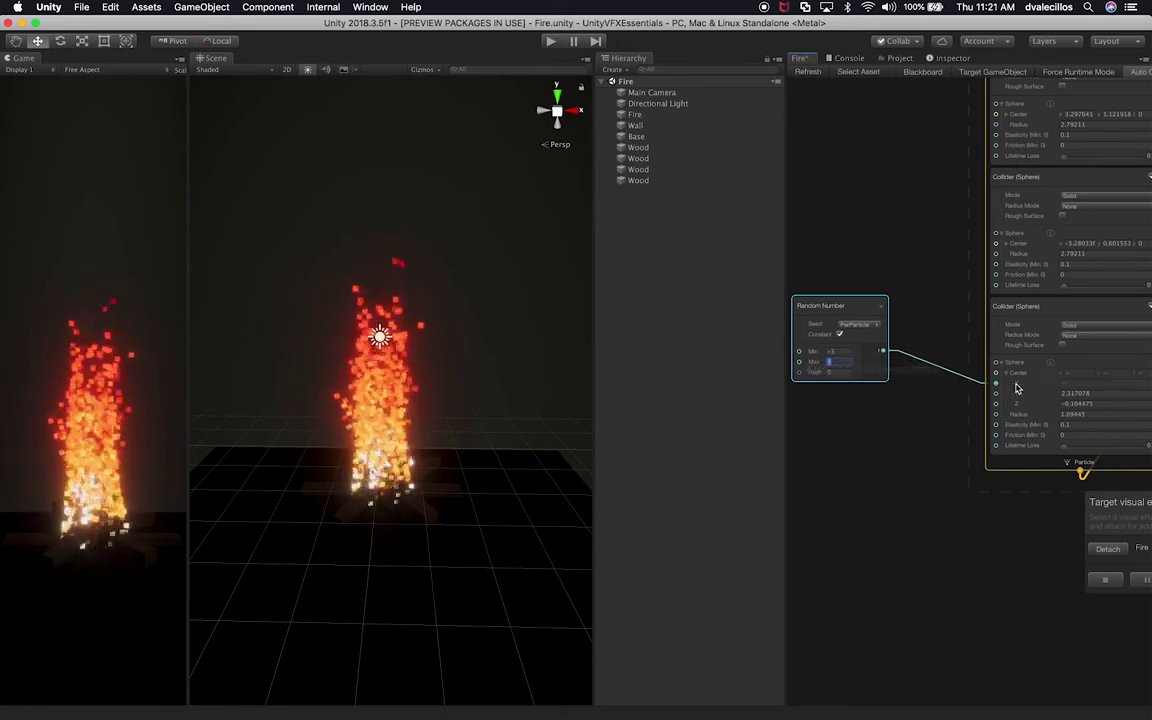
left_click_drag(480, 370, 546, 329, "alt")
left_click(1040, 199)
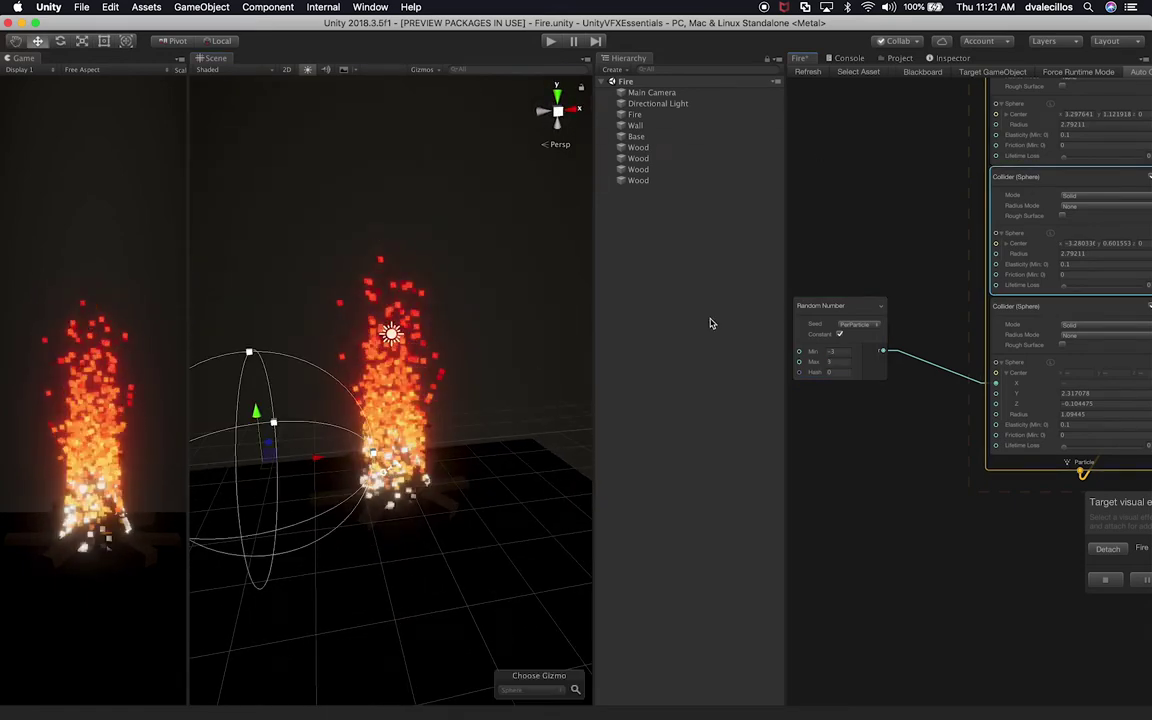
left_click_drag(517, 347, 457, 394, "alt")
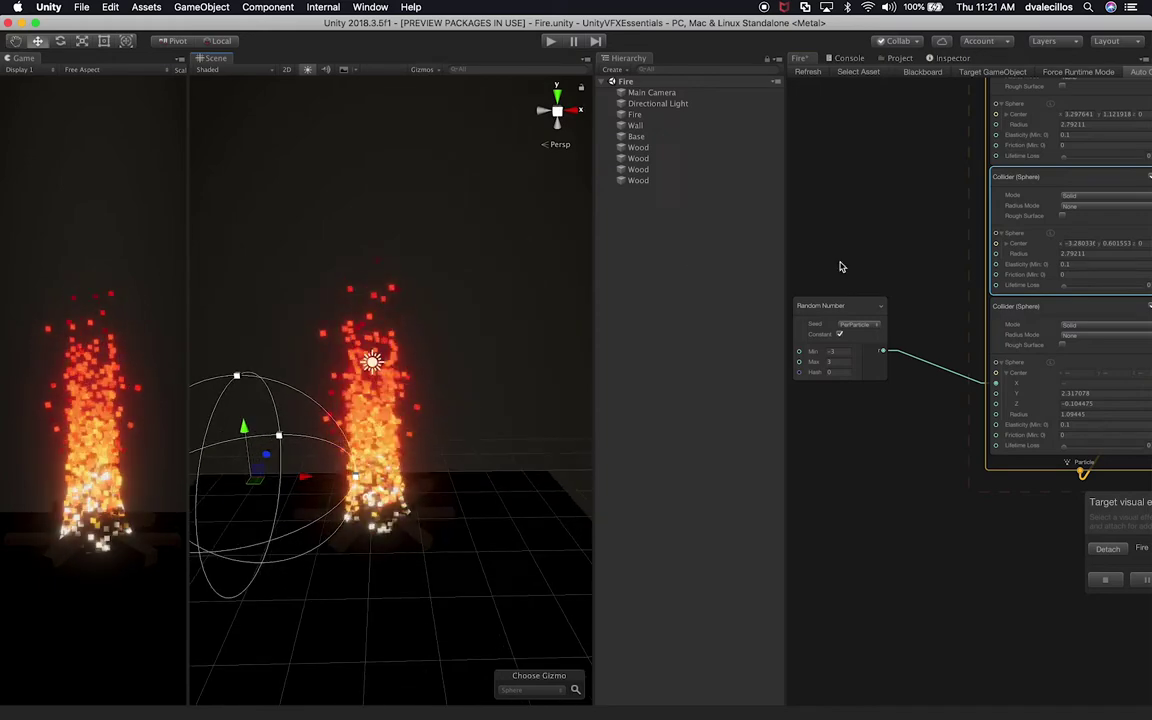
Step: Add a Collider (Cylinder) block below the third Collider (Sphere) block in the same context
left_click_drag(904, 221, 788, 272, "alt")
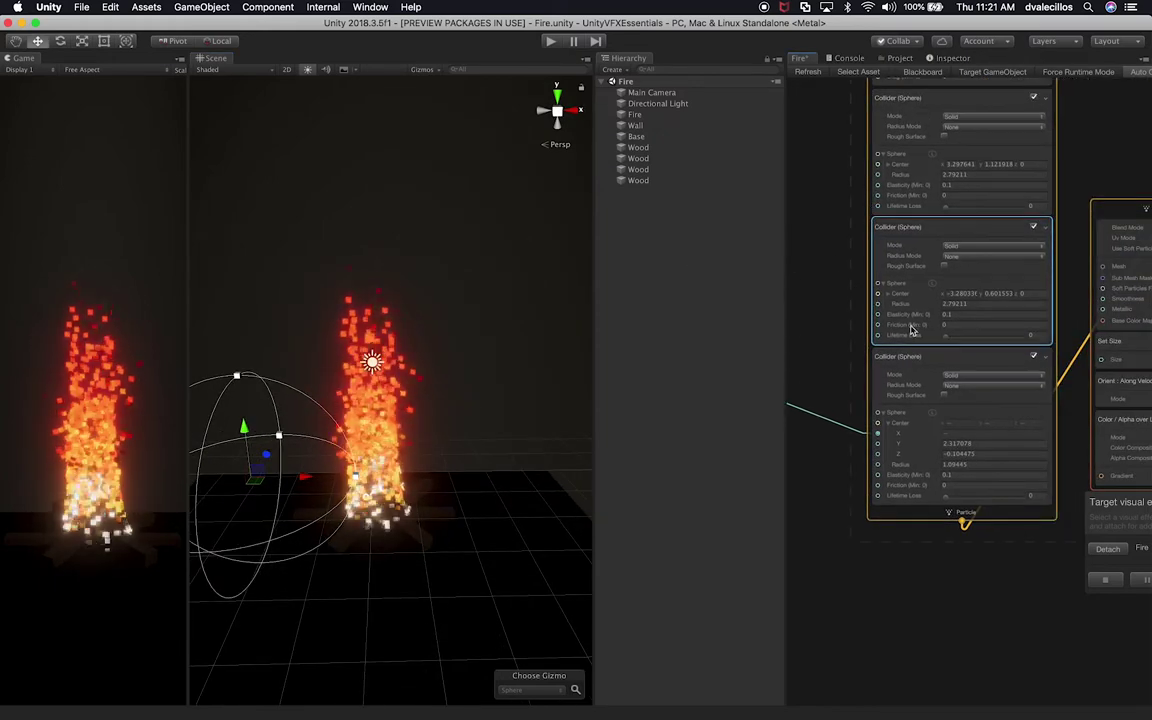
right_click(925, 519)
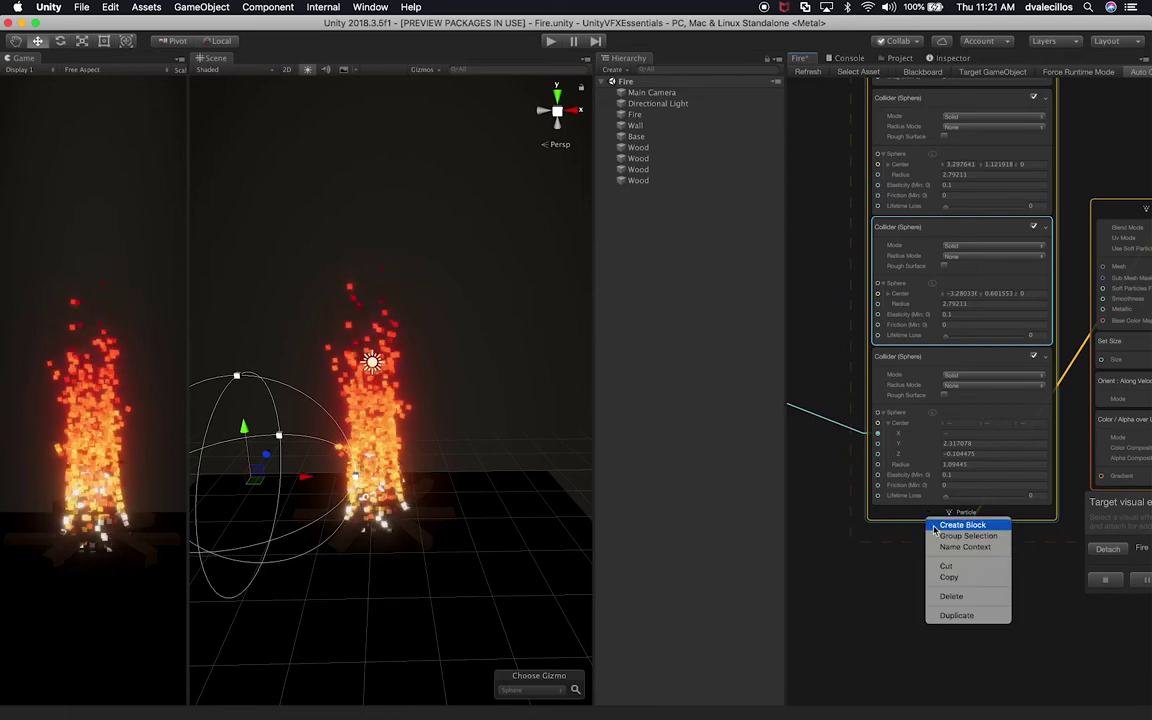
left_click(960, 525)
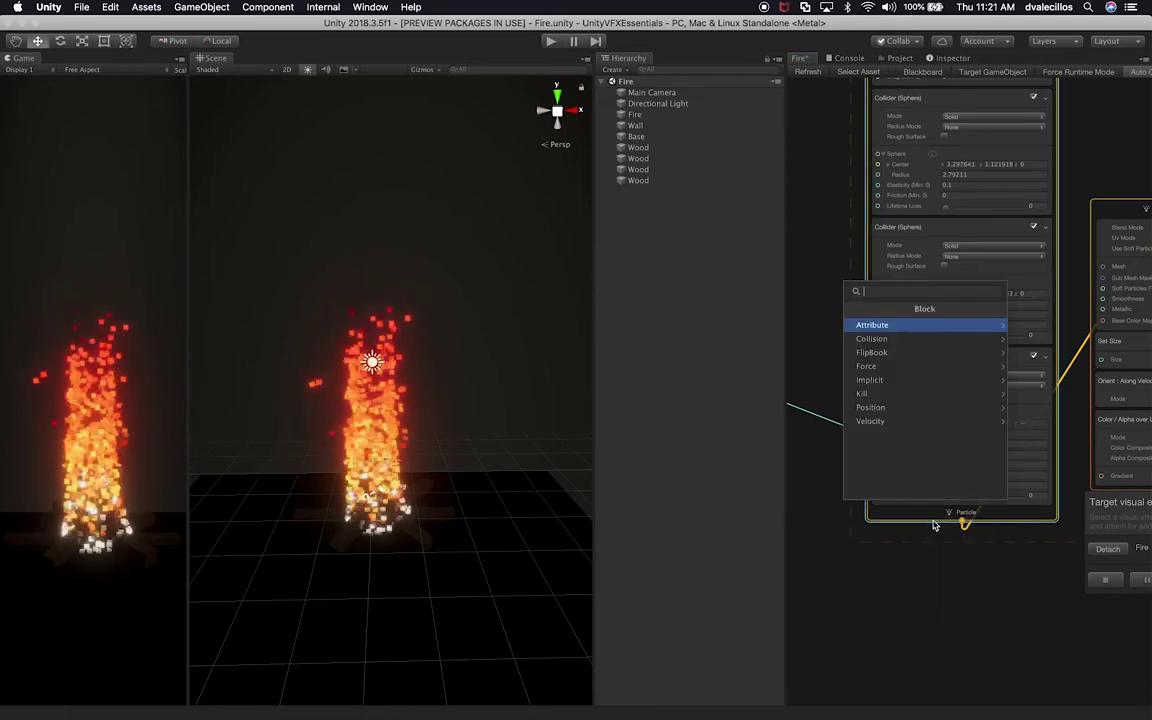
left_click(871, 339)
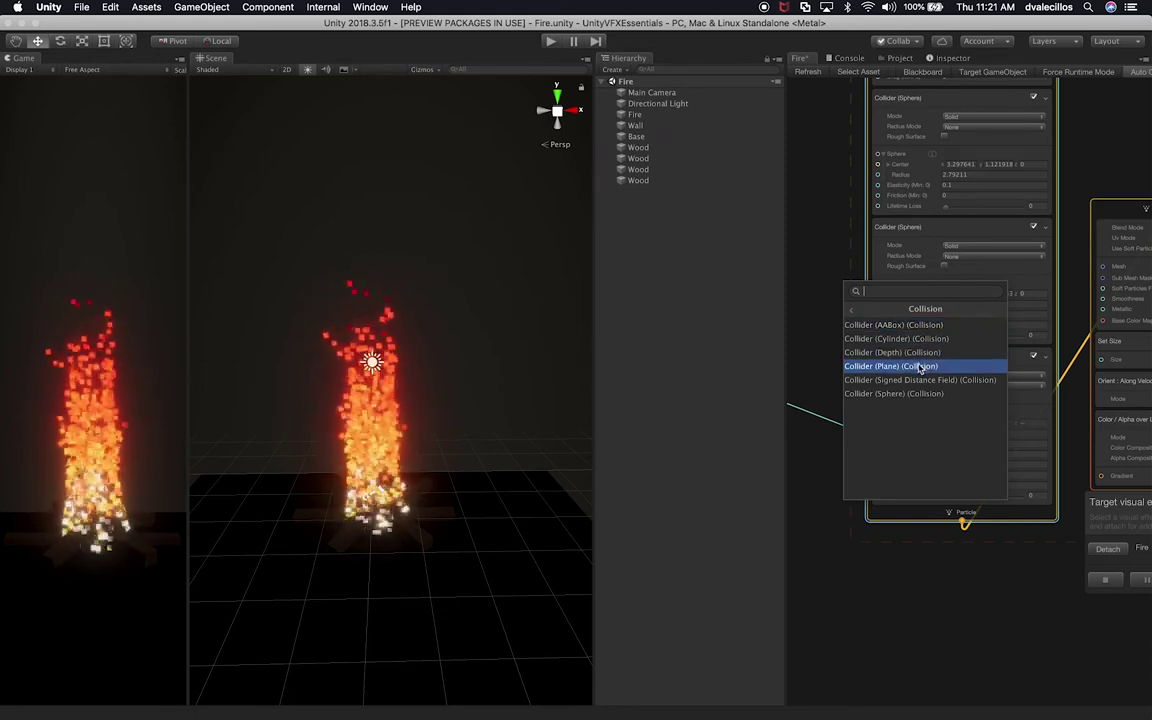
left_click(892, 339)
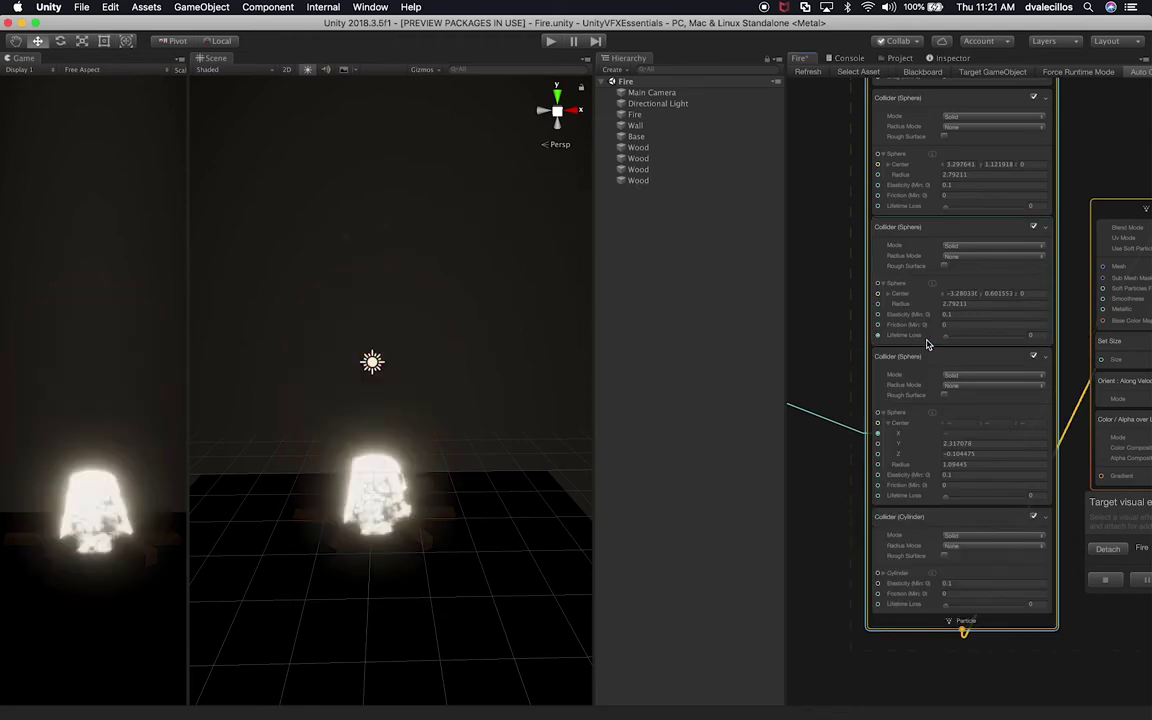
Step: Select the Collider (Cylinder) block and enlarge its cylinder so that it surrounds the base of the fire
left_click(905, 559)
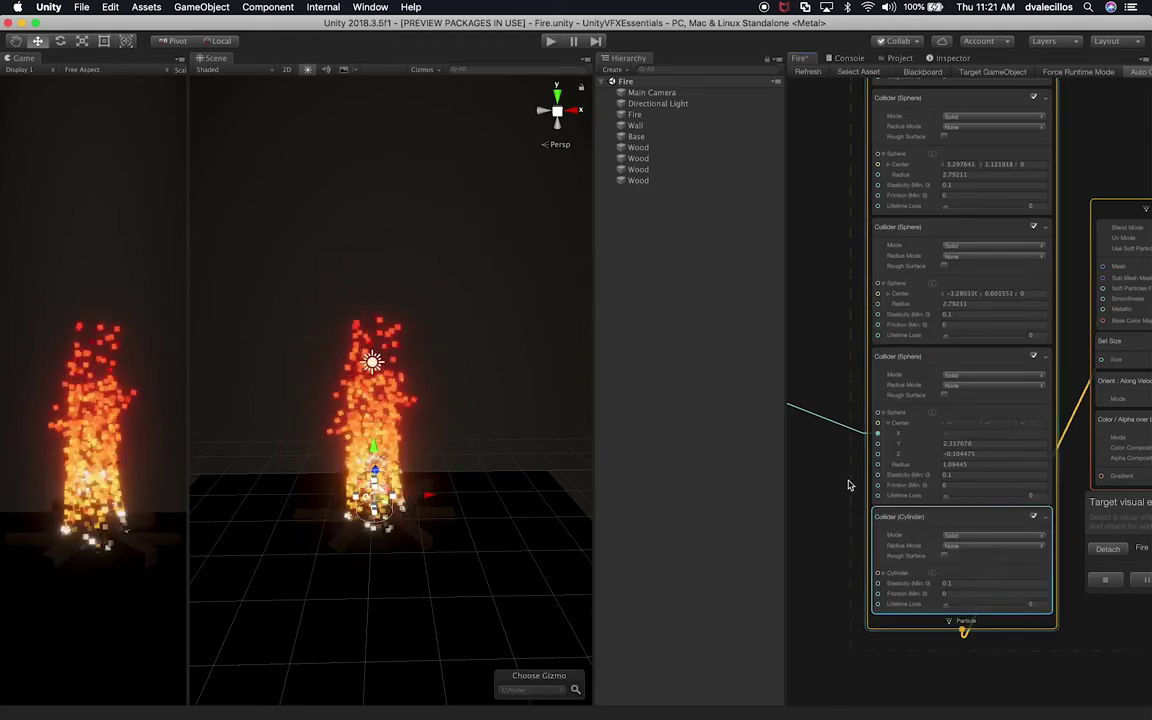
left_click_drag(447, 440, 447, 513, "alt")
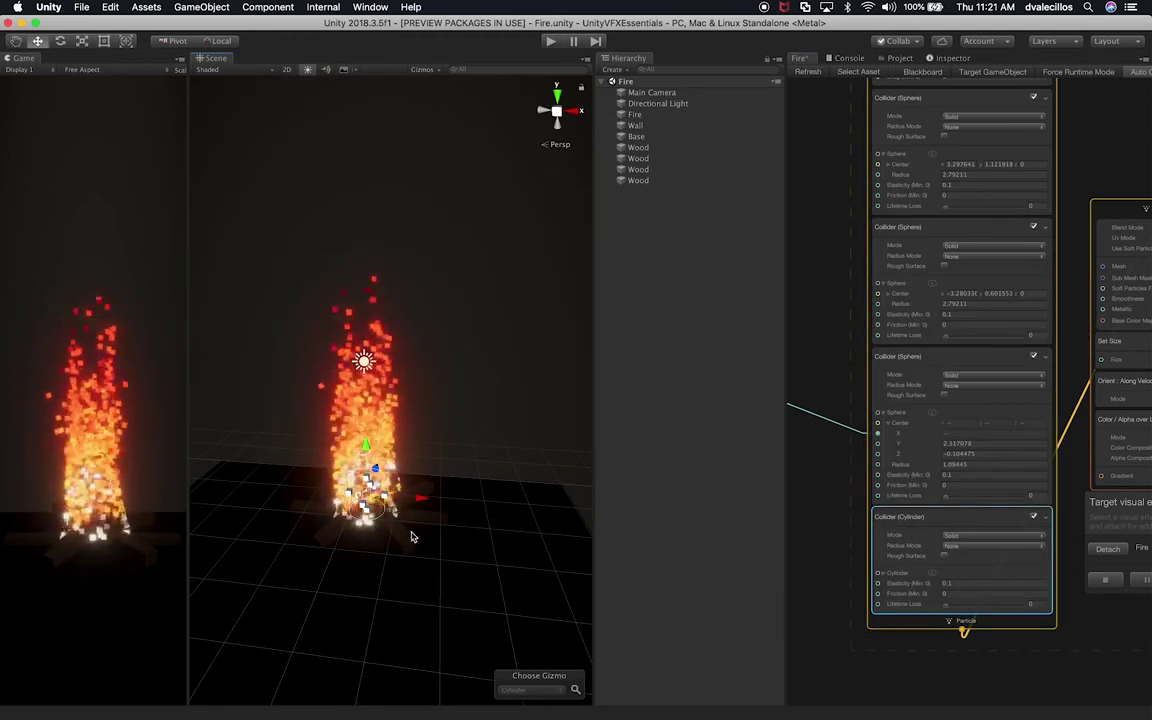
scroll(397, 543, "up", 6)
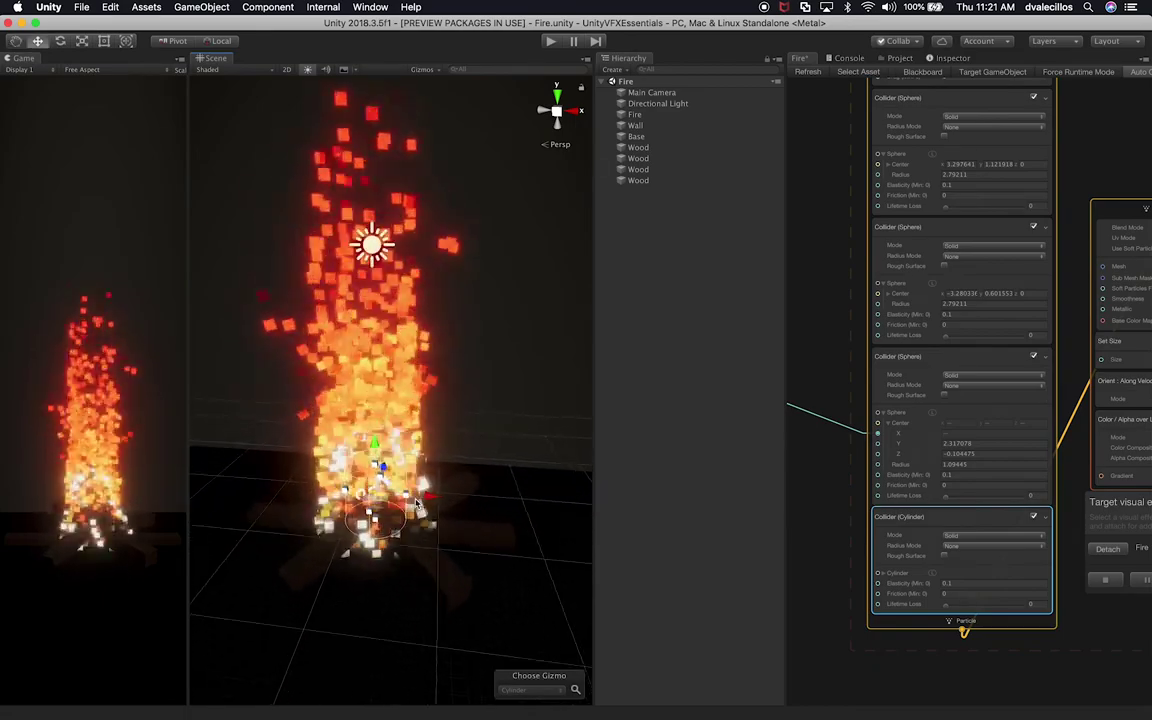
left_click_drag(410, 538, 452, 442)
scroll(452, 532, "down", 3)
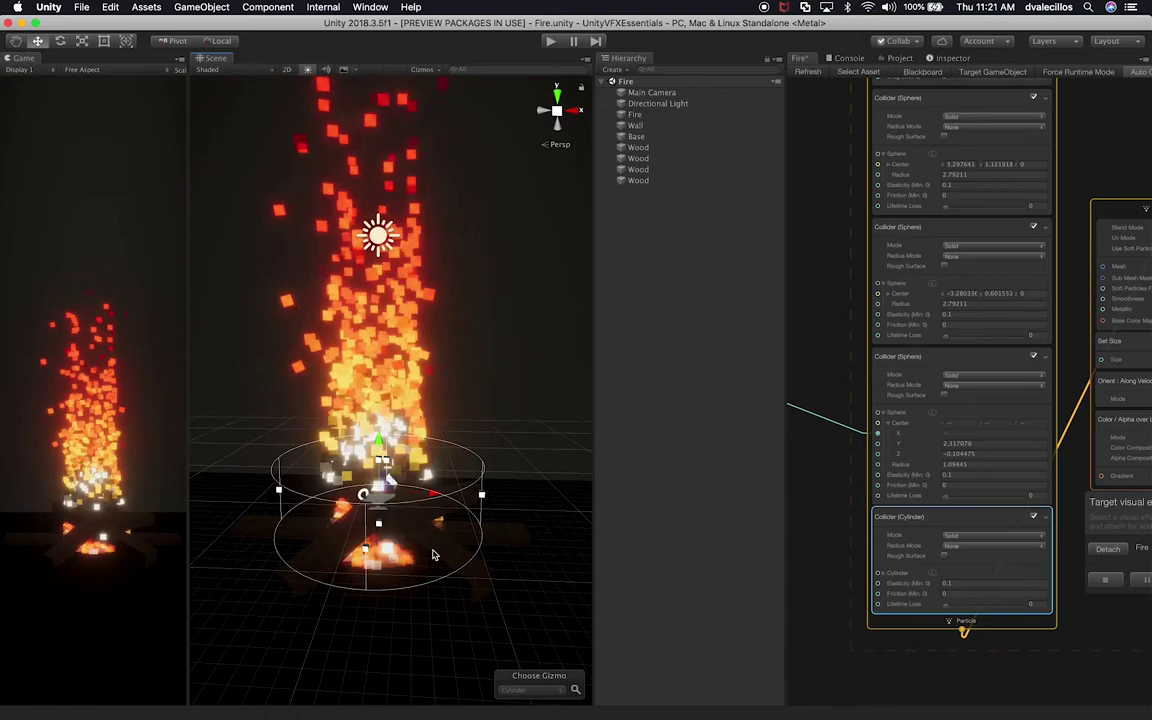
Step: Raise the cylinder collider to the upper half of the flames and widen it well beyond the fire
left_click_drag(434, 555, 408, 496, "alt")
left_click_drag(380, 428, 396, 286)
left_click_drag(486, 332, 586, 337)
left_click_drag(355, 198, 401, 358, "alt")
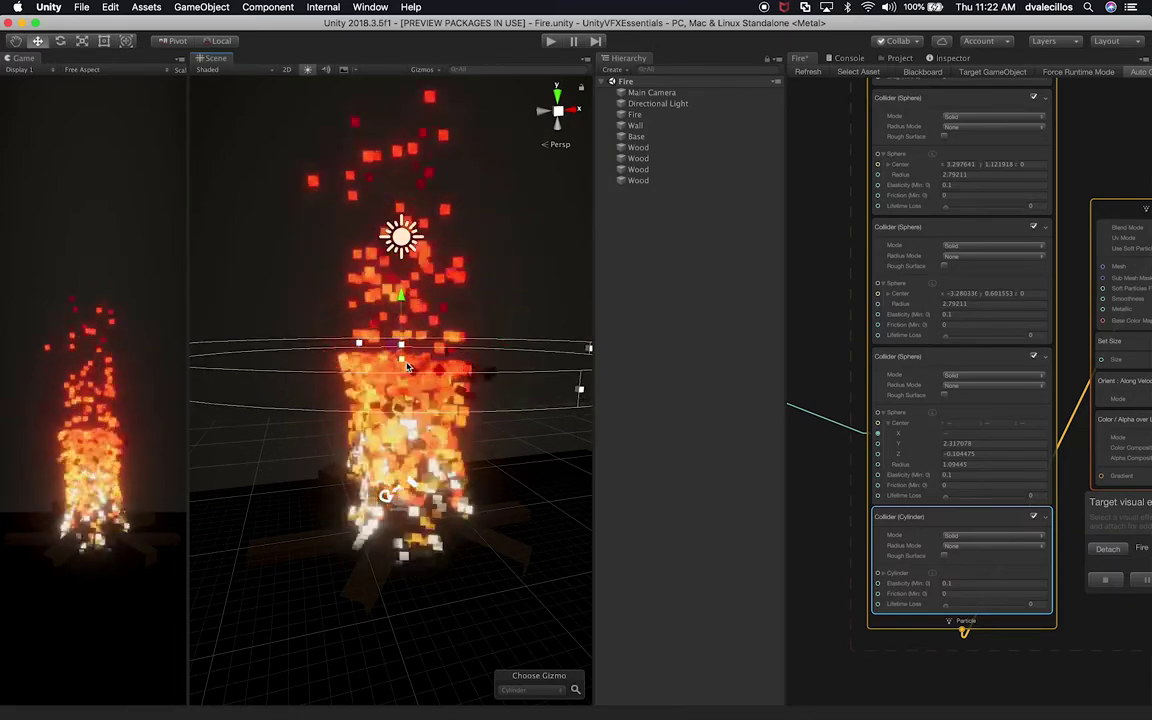
Step: Try to rotate the cylinder collider with the Rotate tool in the Scene view
key("e")
mouse_move(401, 303)
left_mouse_down()
mouse_move(398, 205)
mouse_move(380, 385)
mouse_move(381, 308)
left_mouse_up()
scroll(478, 378, "down", 3)
mouse_move(478, 378)
left_mouse_down("alt")
mouse_move(446, 386)
mouse_move(367, 468)
mouse_move(472, 407)
mouse_move(490, 377)
left_mouse_up("alt")
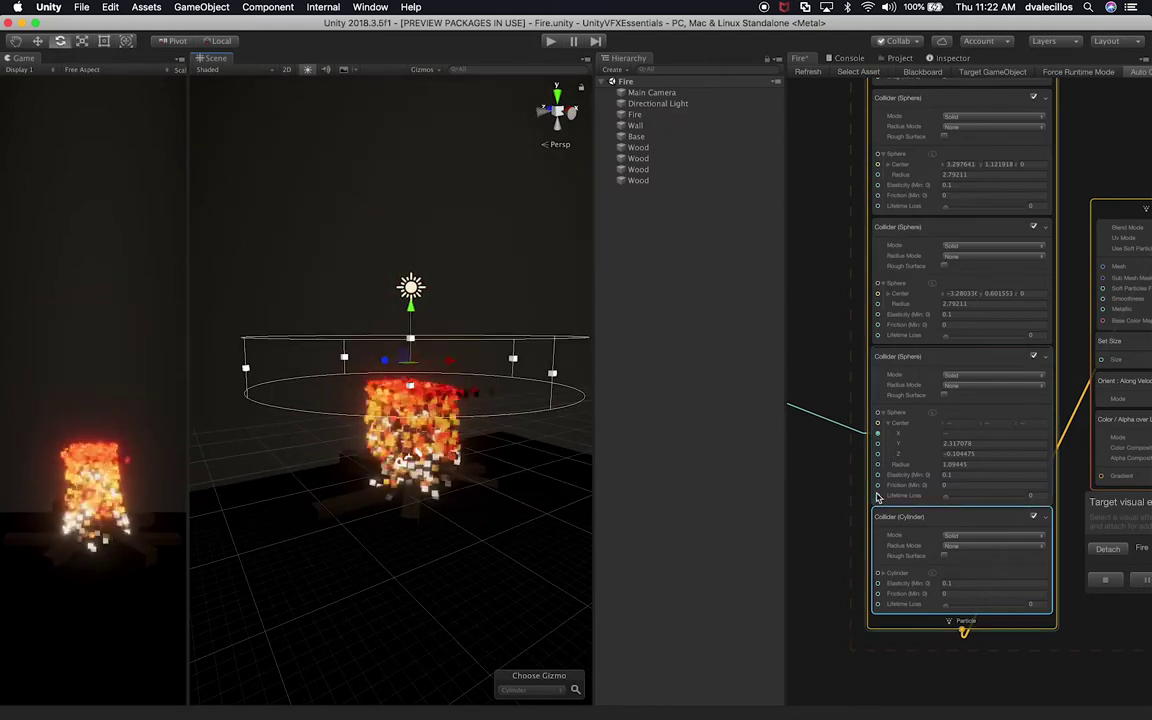
Step: Delete the Collider (Cylinder) block from the graph
key("Delete")
key("Delete")
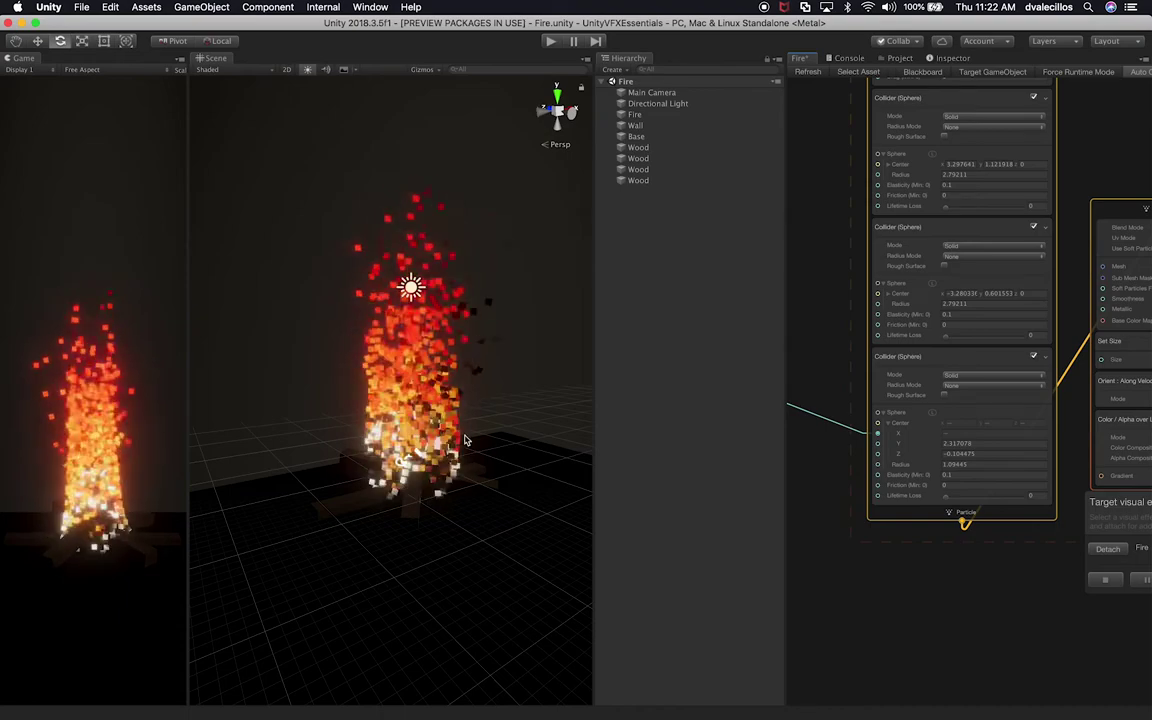
left_click_drag(433, 387, 487, 413, "alt")
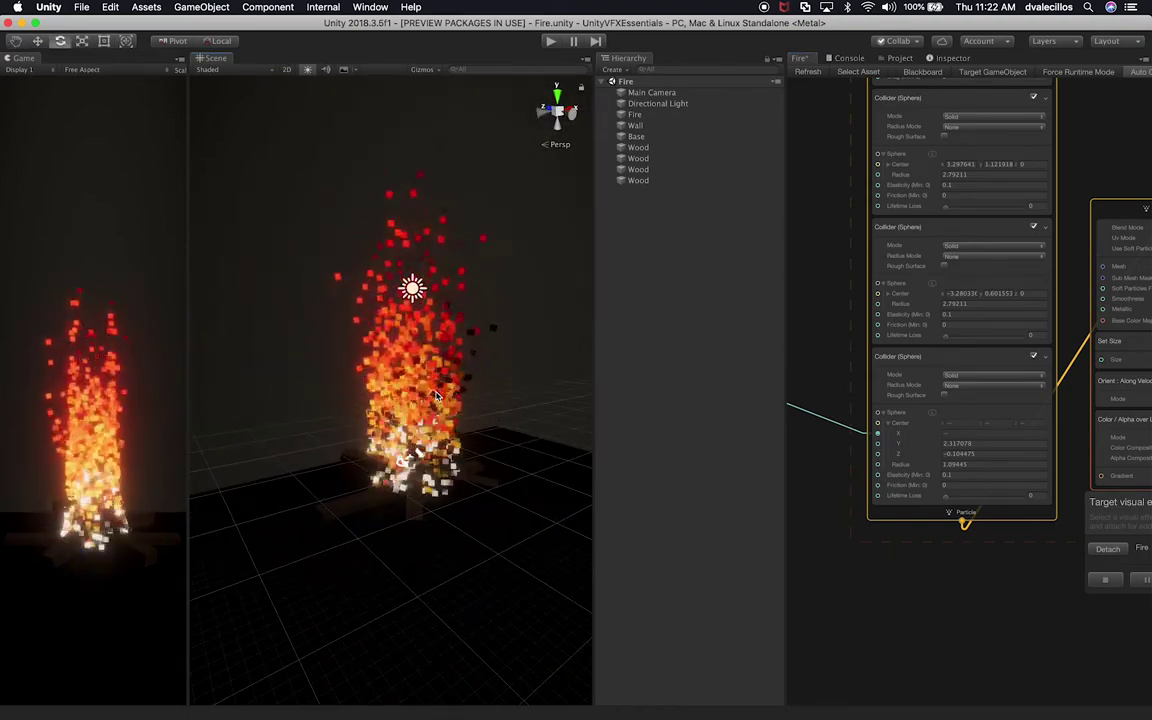
Step: Try recolouring the red key at 85.3% in the Color / Alpha over Life gradient to pale mint 87FDDA
left_click_drag(1010, 600, 836, 579, "alt")
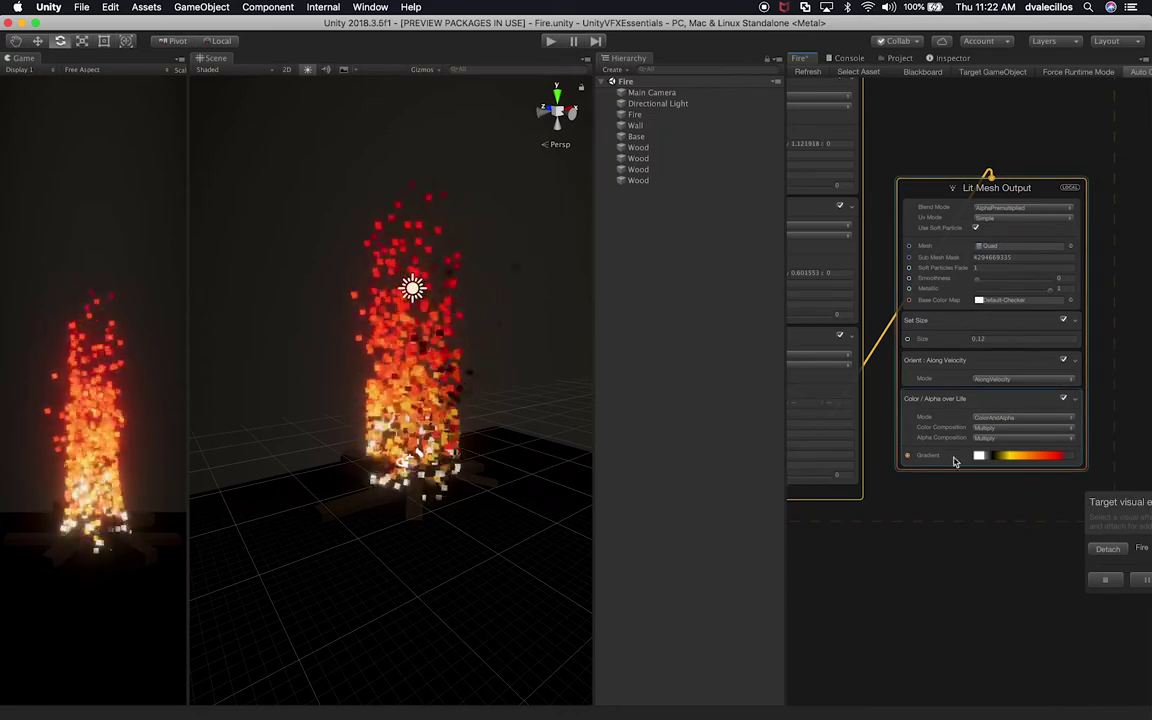
left_click(1024, 457)
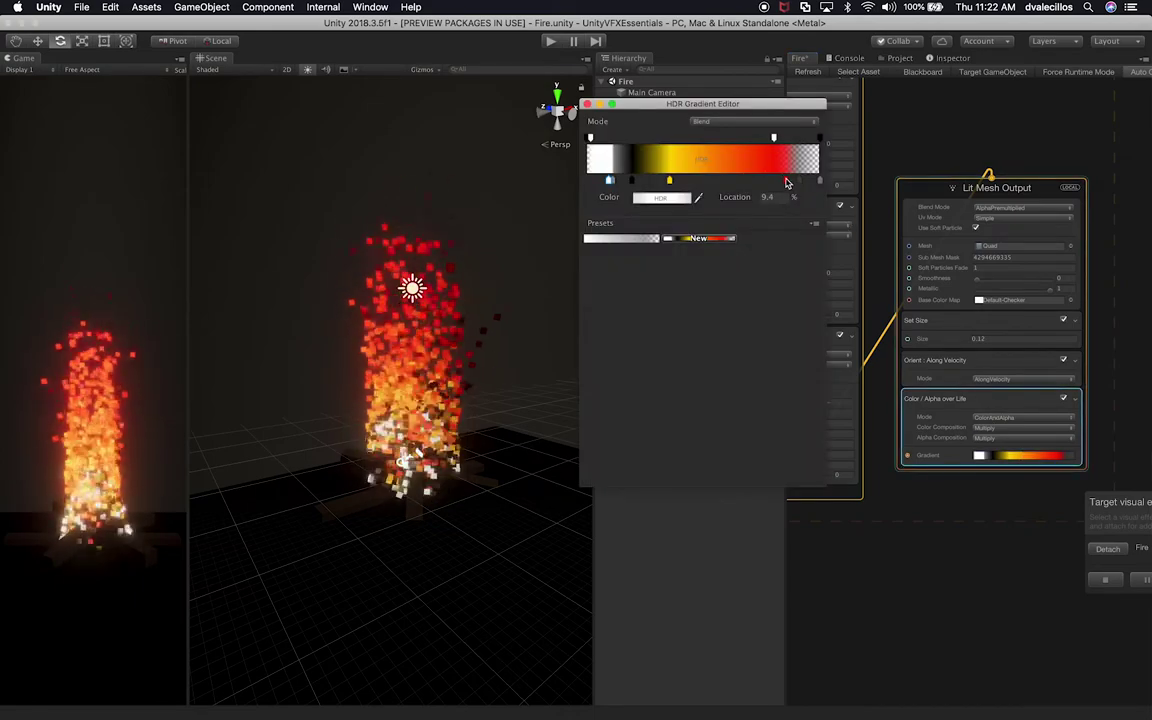
left_click(665, 199)
left_click_drag(1129, 273, 1036, 283)
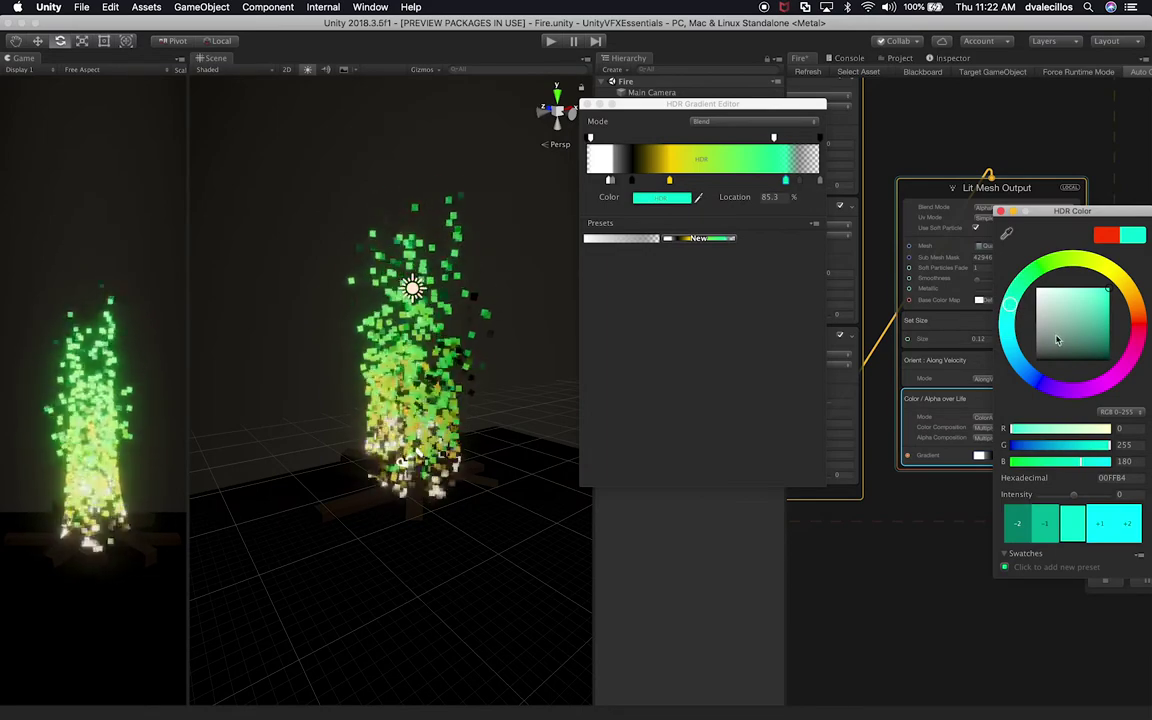
left_click_drag(1057, 353, 1070, 290)
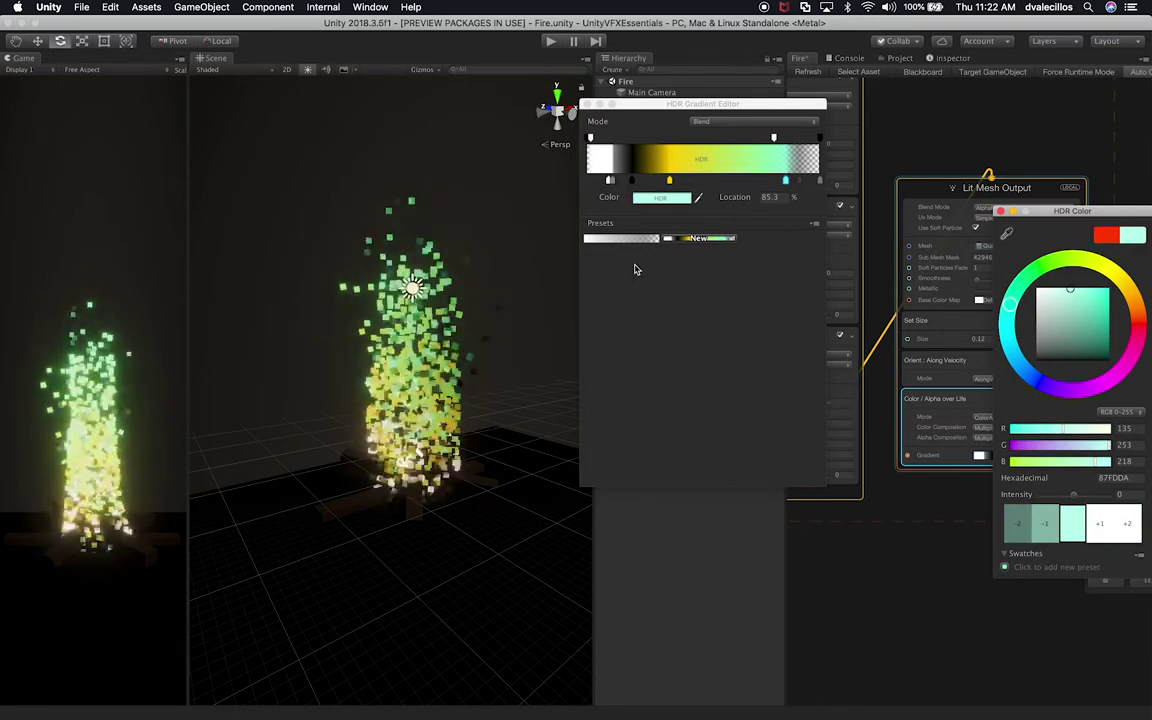
left_click(612, 94)
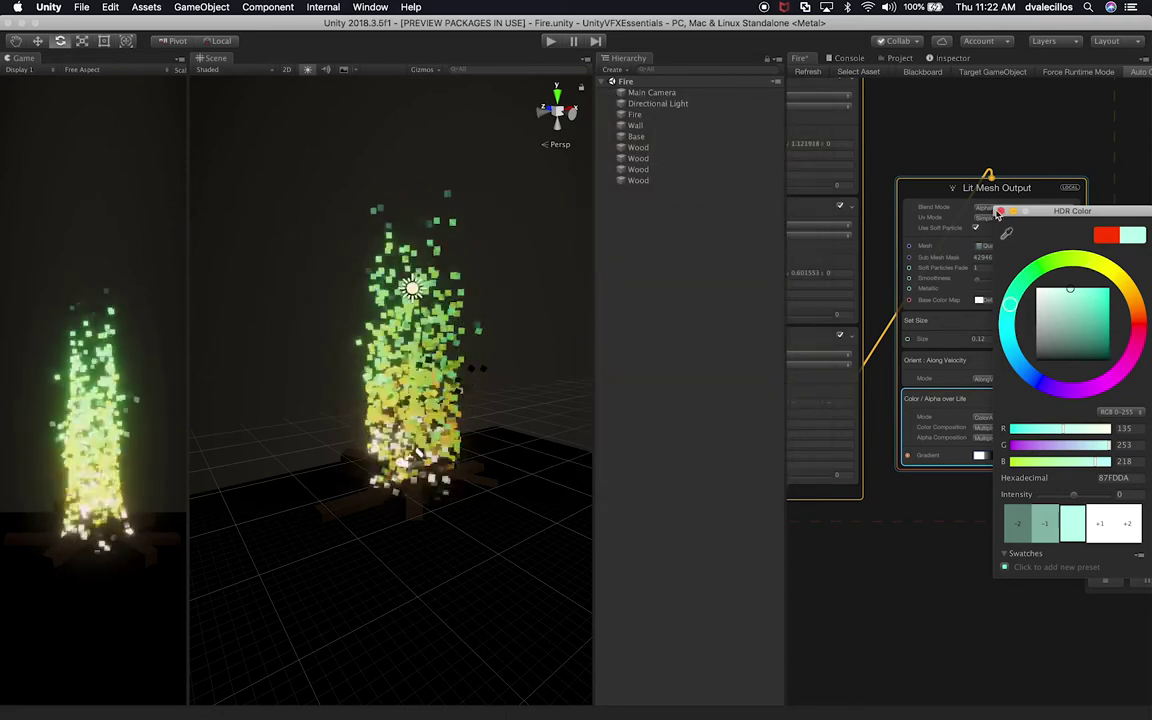
left_click(1000, 213)
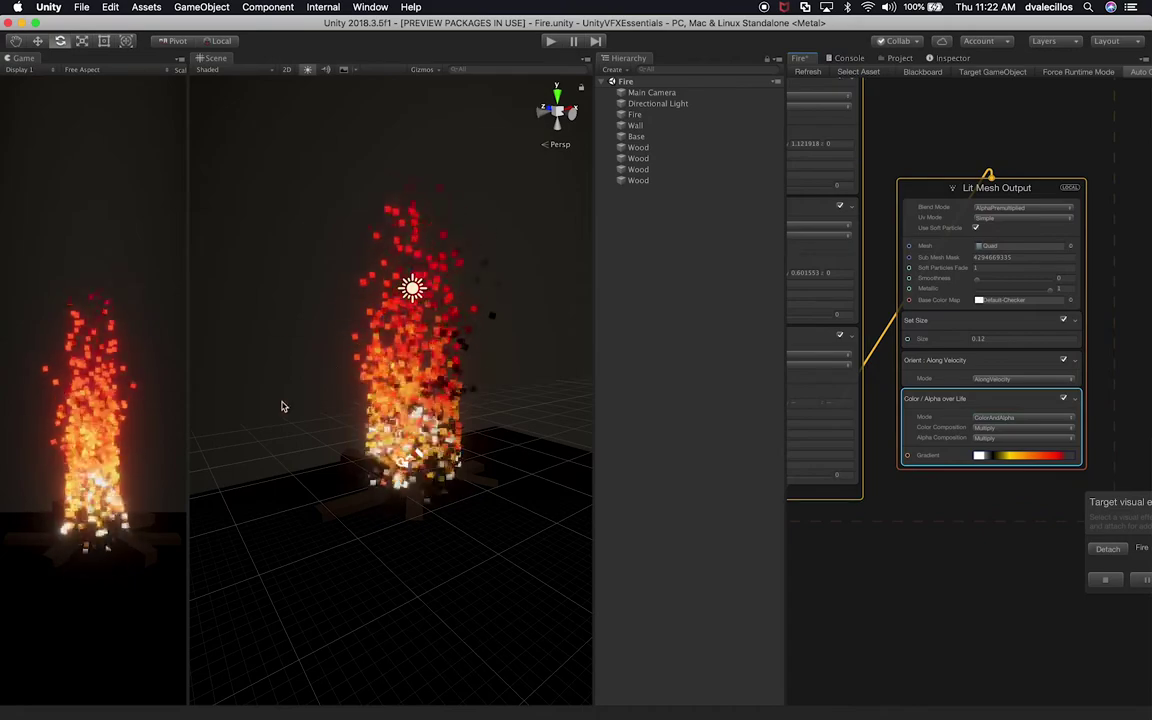
Step: Widen the Game view and reframe the fire in the Scene view
left_click_drag(189, 384, 311, 383)
left_click_drag(462, 393, 425, 398, "alt")
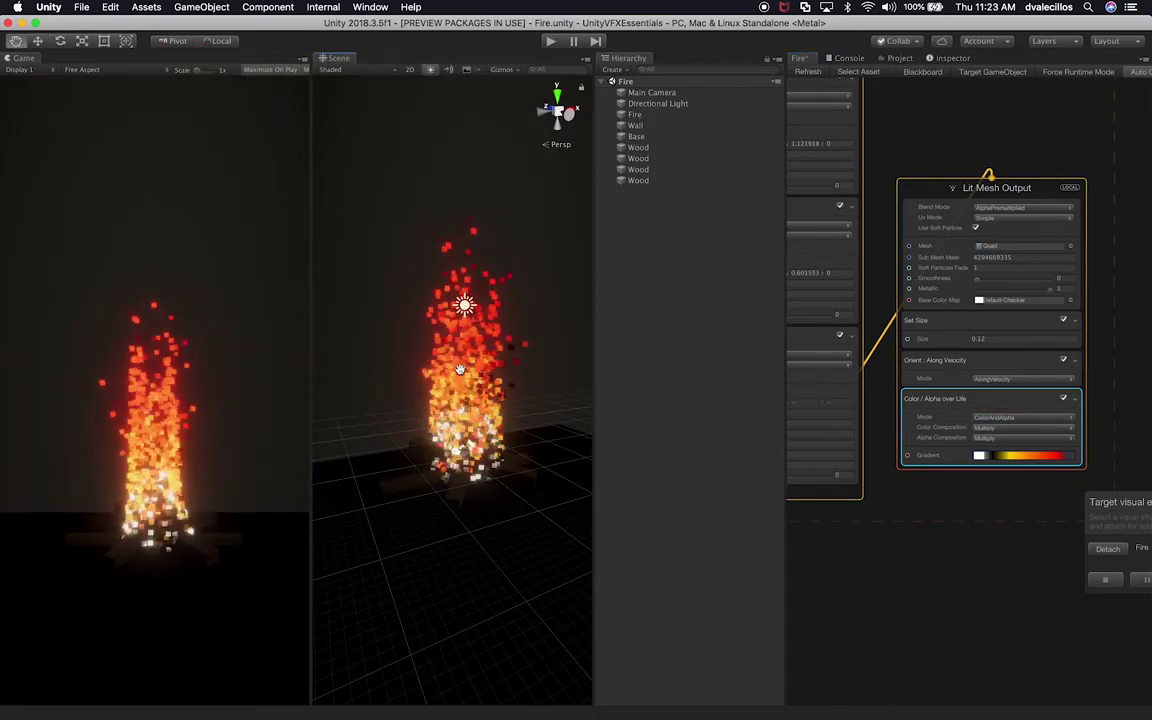
middle_click_drag(460, 370, 458, 400)
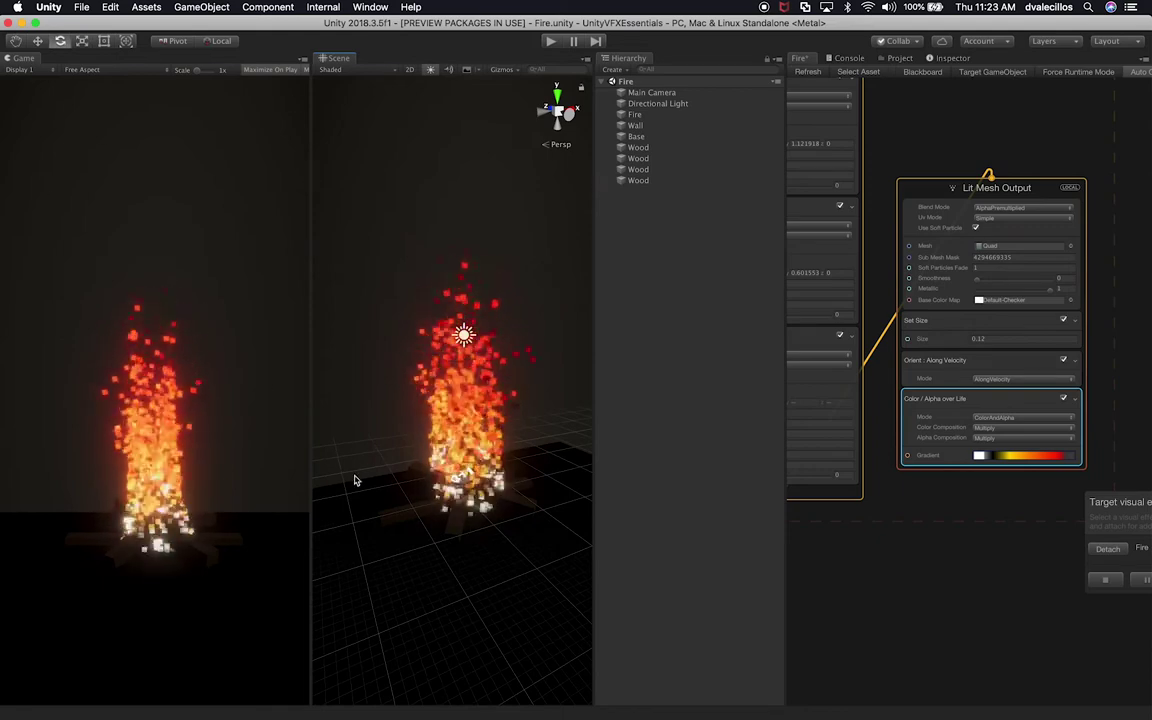
Step: Bring up the Main Camera's Post Process Volume overrides in the Inspector
left_click(655, 92)
left_click(950, 58)
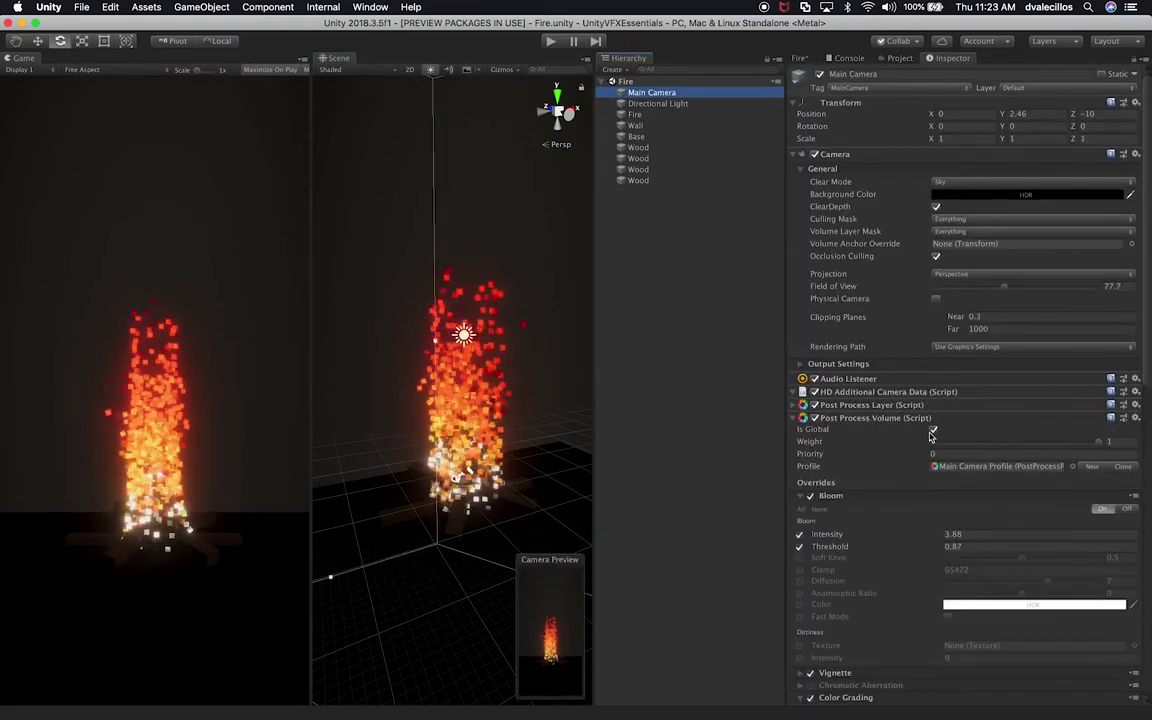
scroll(892, 520, "down", 5)
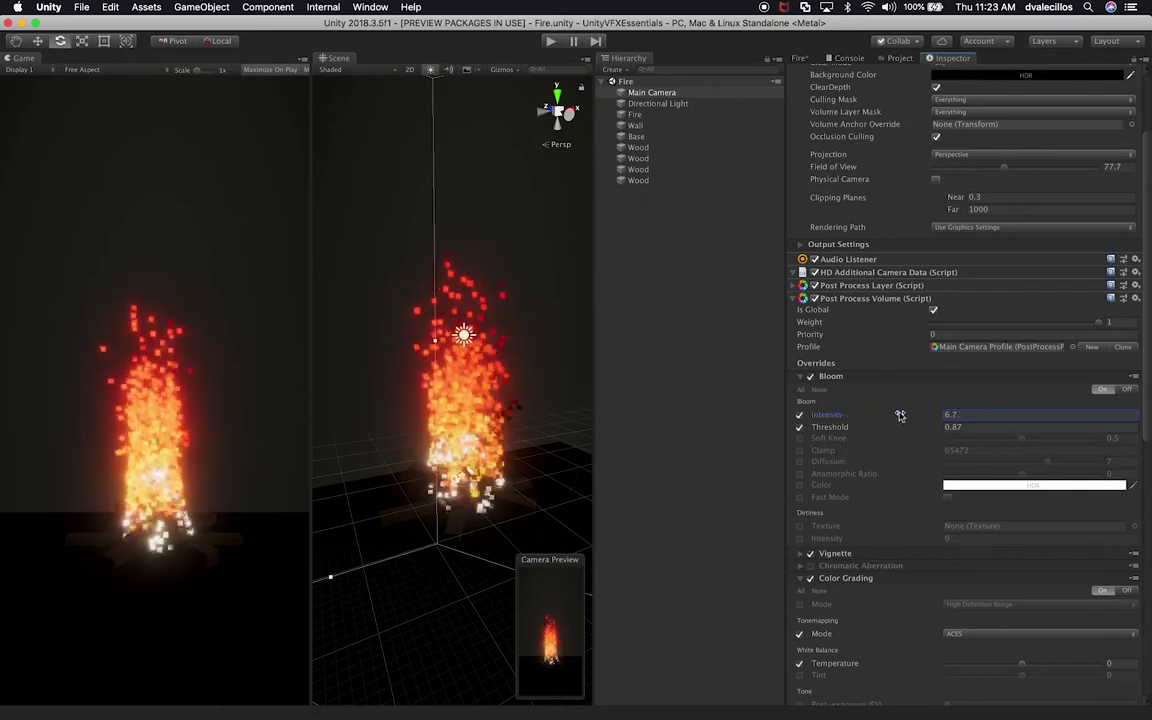
Step: Try different Bloom intensities on the Post Process Volume, such as 6.7 and 0.34
left_click_drag(1149, 407, 1149, 436)
type("0.34")
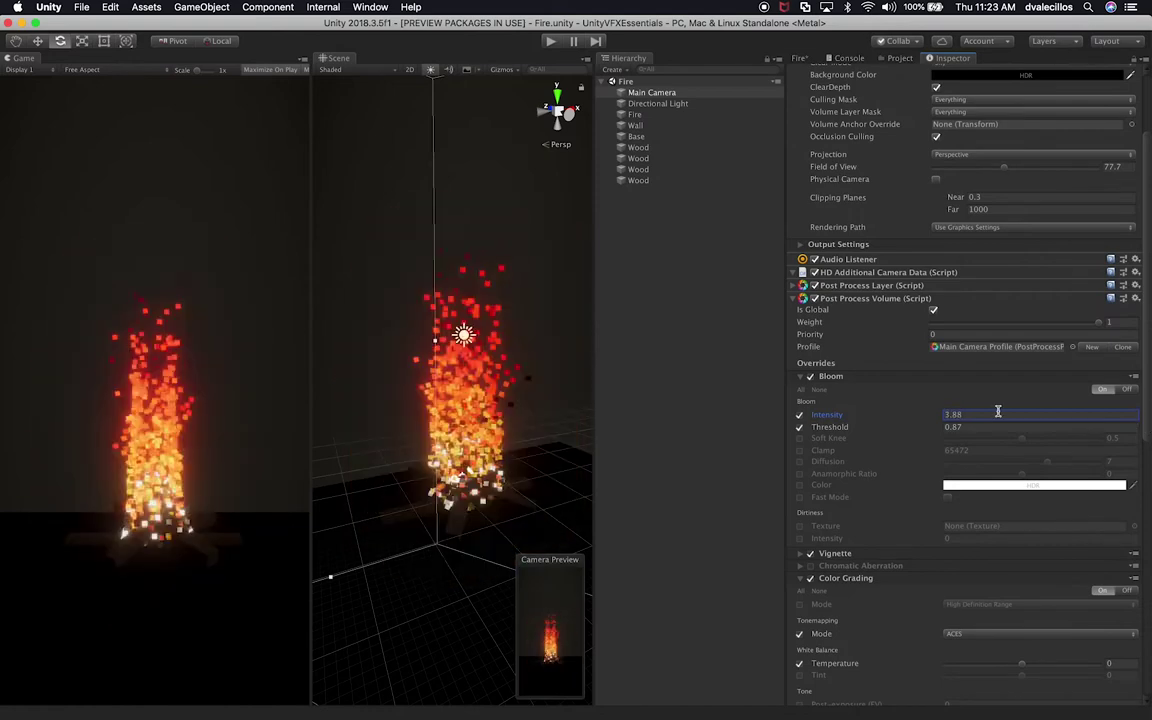
mouse_move(842, 426)
left_mouse_down()
mouse_move(872, 427)
mouse_move(861, 430)
left_mouse_up()
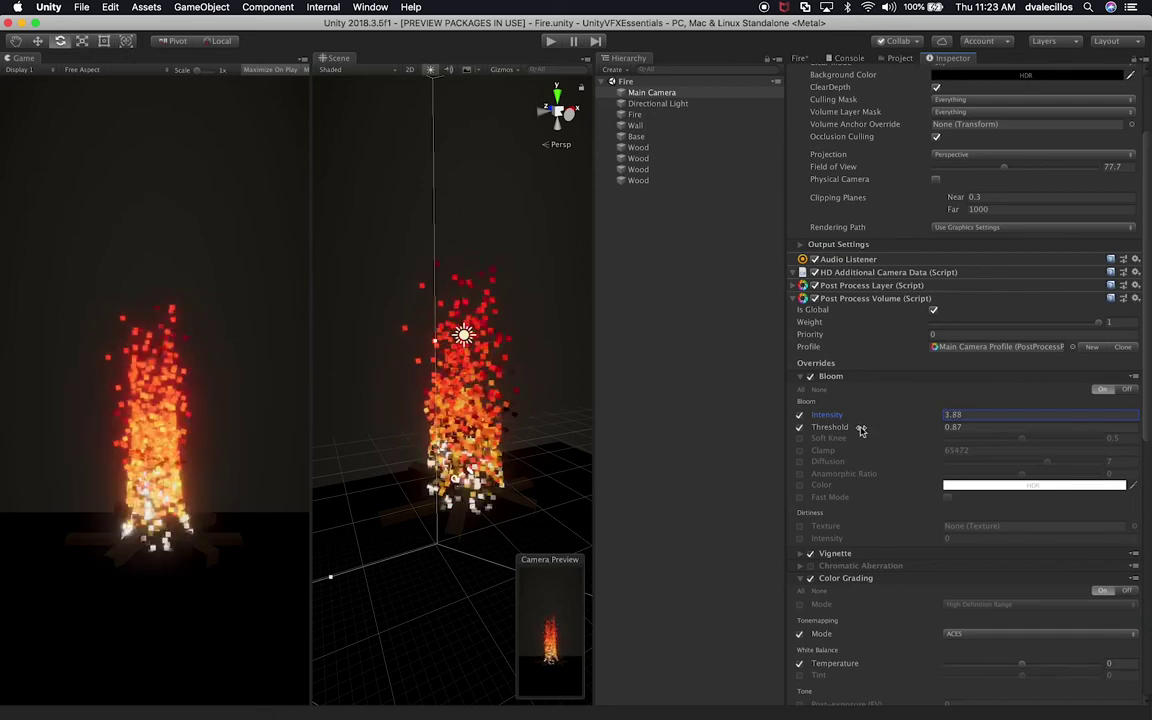
Step: Collapse the Bloom settings, expand the Vignette settings and try varying the vignette intensity
left_click(840, 377)
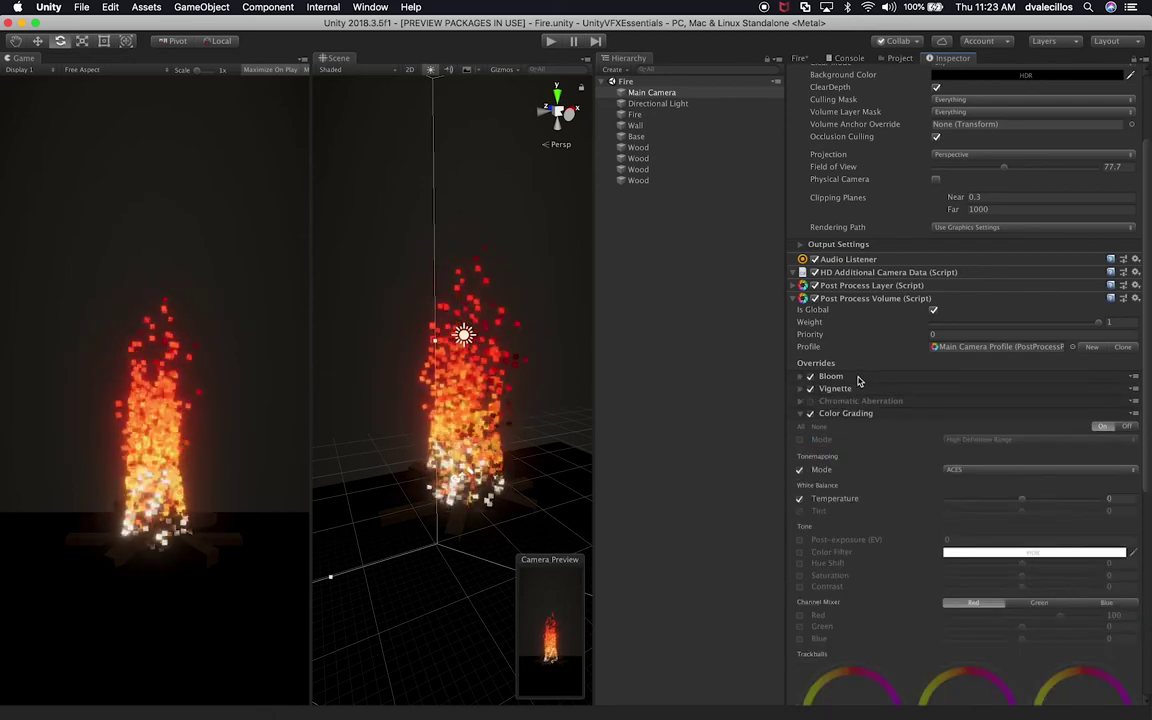
left_click(847, 390)
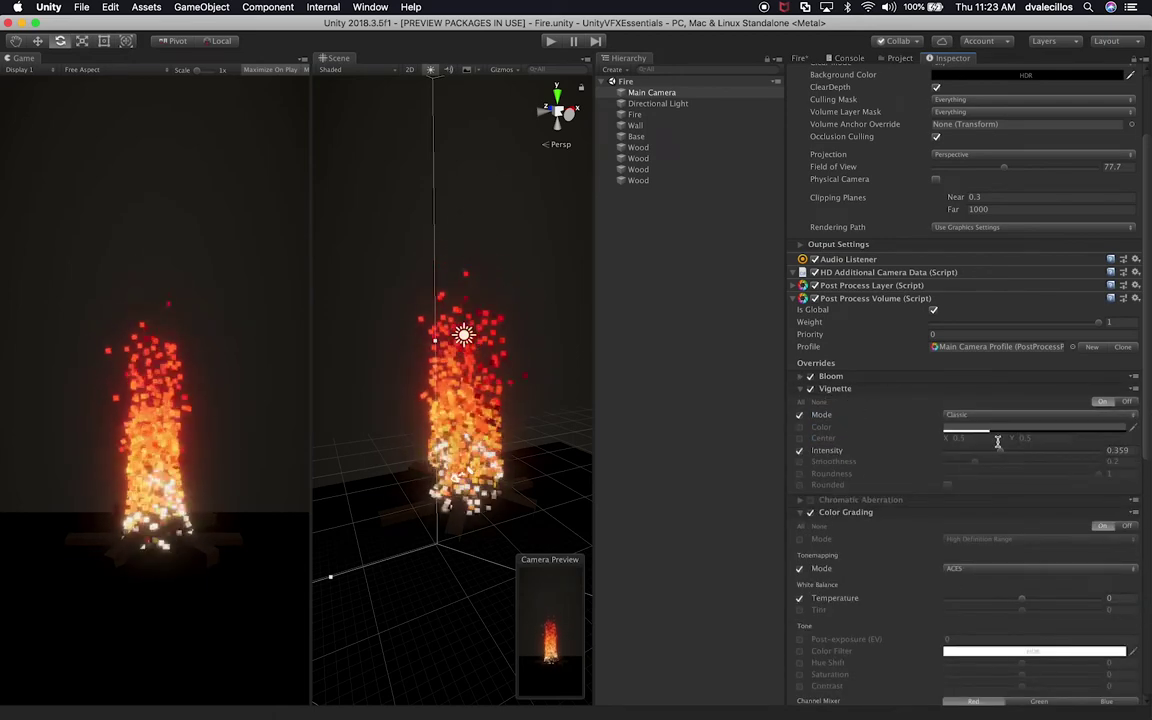
left_click_drag(1001, 451, 985, 431)
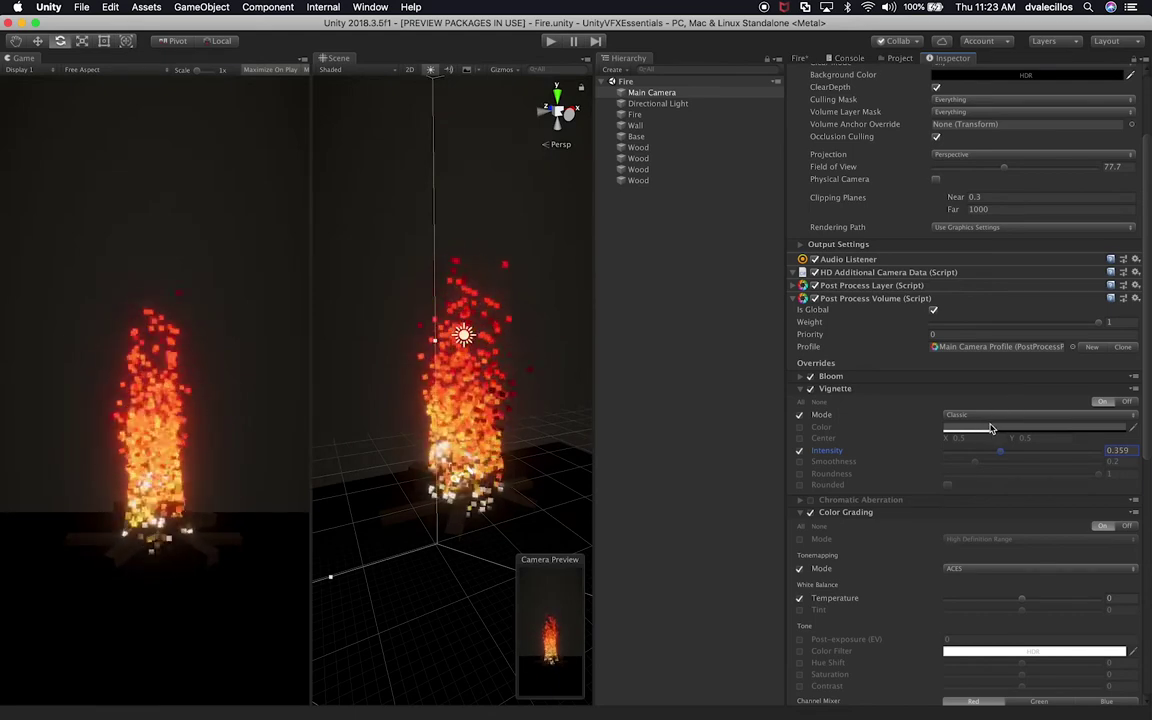
Step: Enable the Vignette color override and set the color to pure red, FF0000
left_click(800, 428)
left_click(963, 430)
left_click_drag(1041, 332, 1116, 283)
left_click(1000, 211)
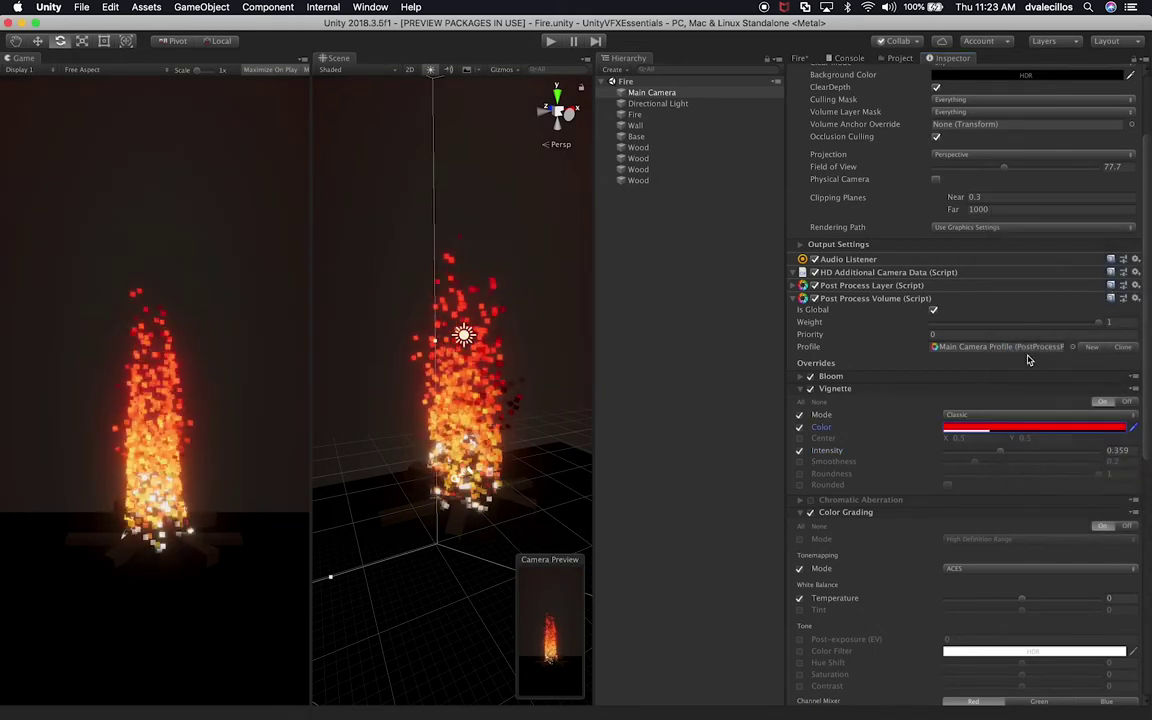
Step: Try a different Vignette intensity with the red color and undo the change
left_click(1001, 453)
left_click_drag(1003, 455, 1027, 468)
key("super+z")
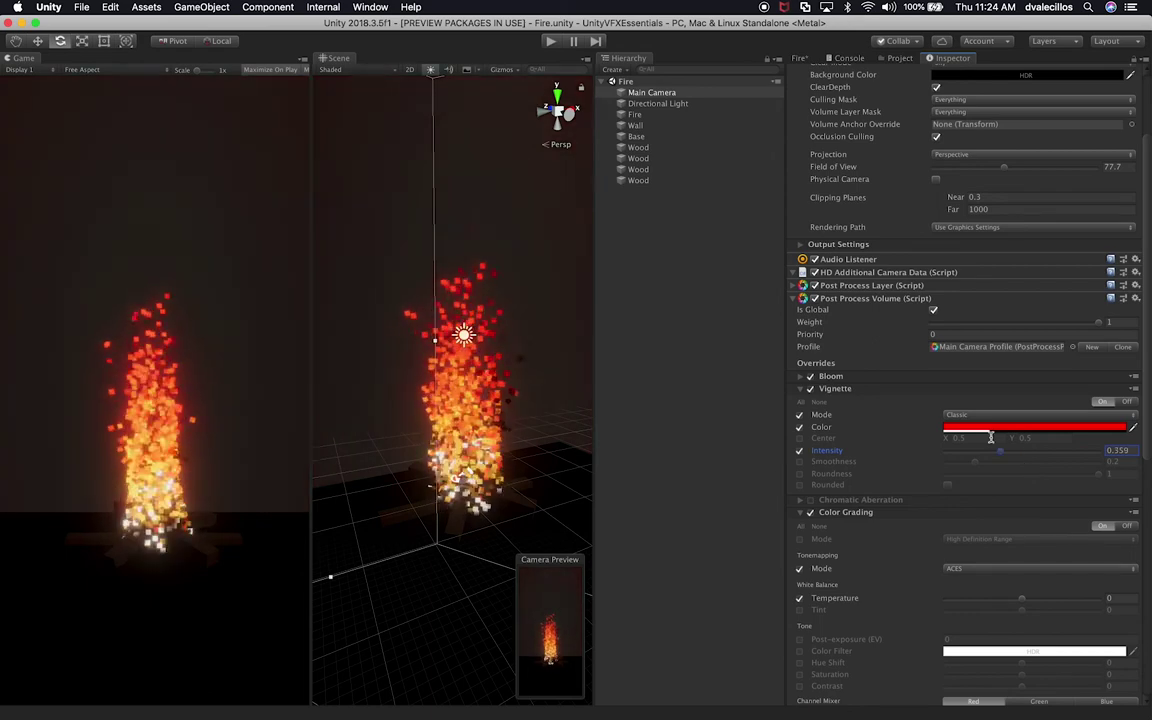
Step: Set the Vignette color to dark grey, 525252
left_click(969, 430)
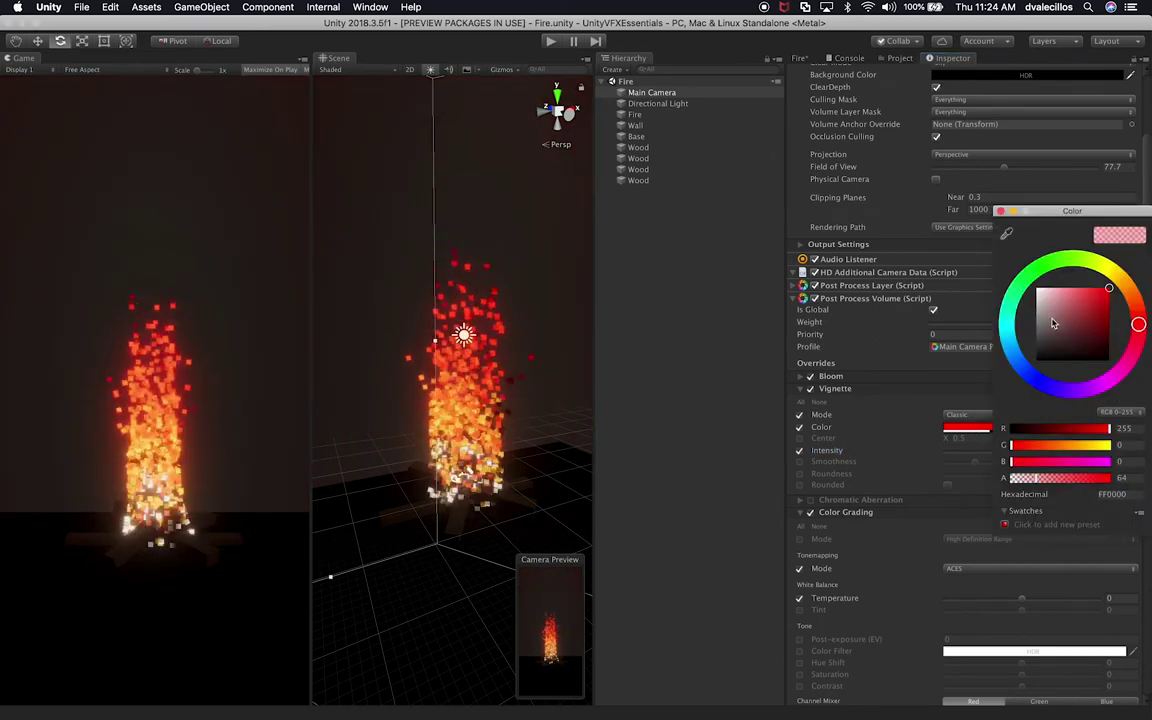
left_click_drag(1048, 338, 1030, 343)
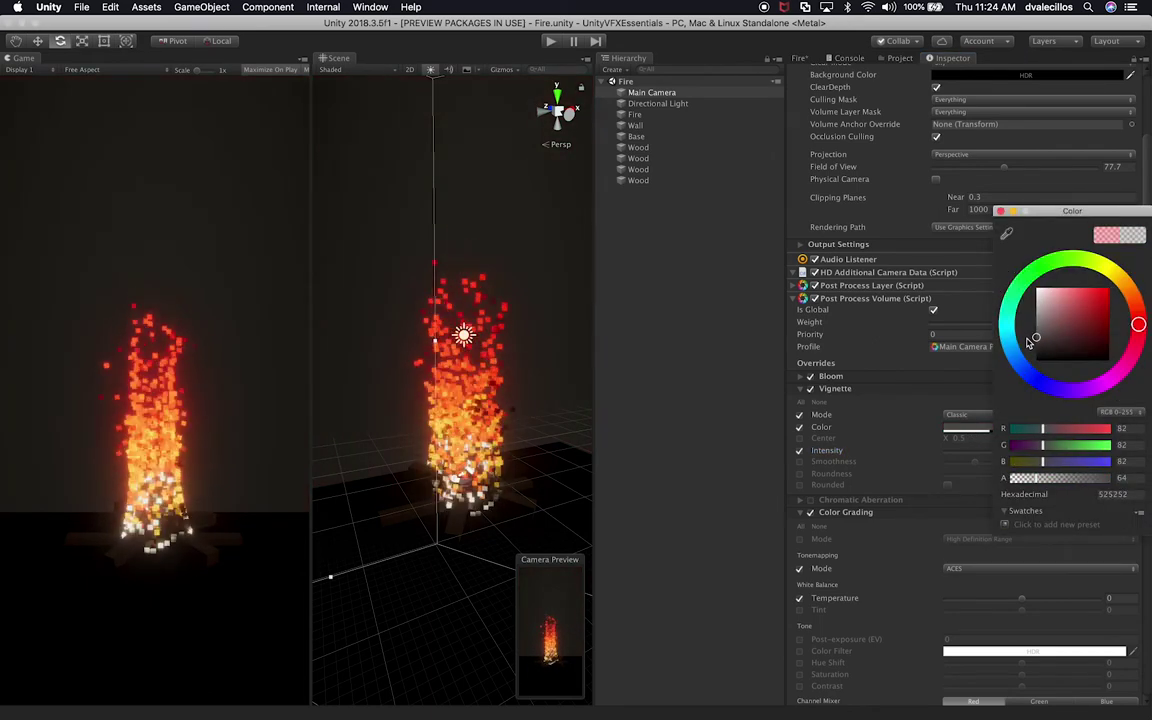
Step: Darken the Vignette color, close the color picker and disable the Vignette color override
left_click(1009, 349)
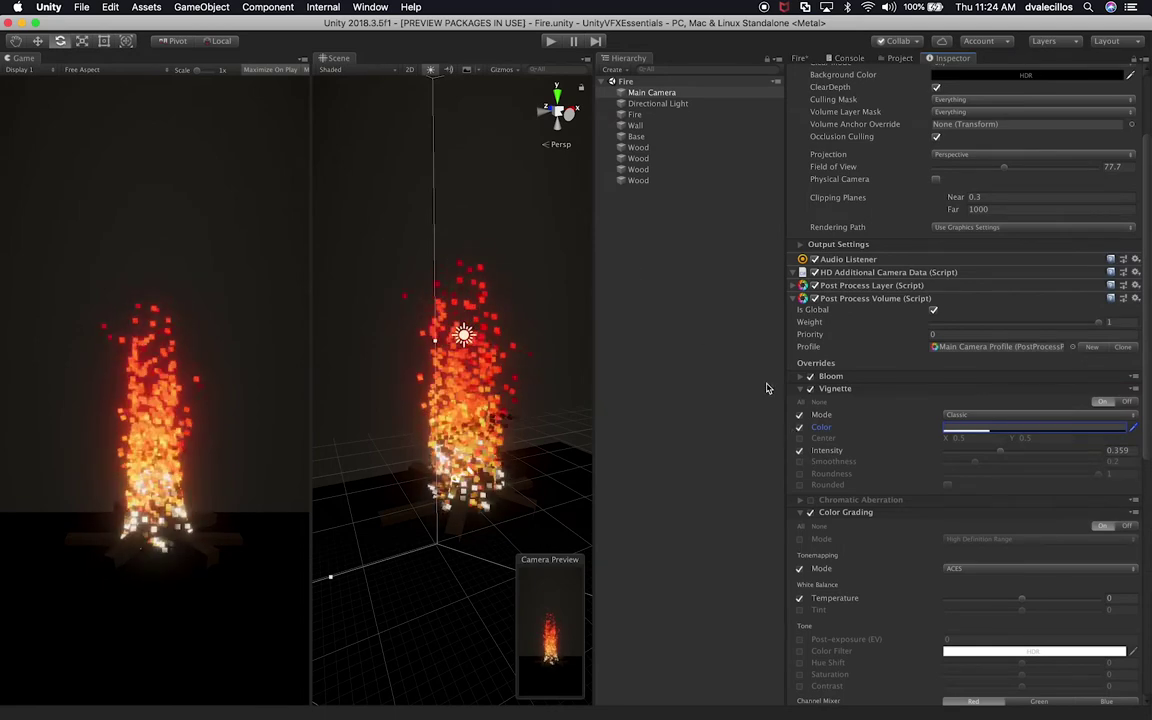
left_click(799, 427)
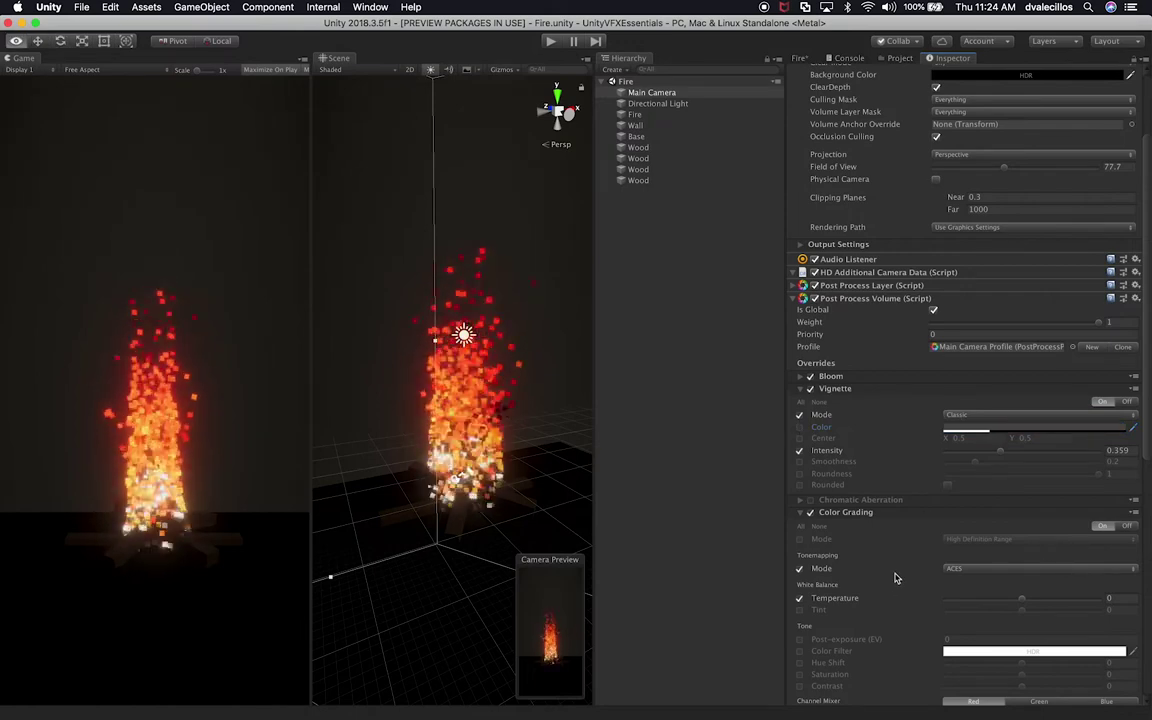
Step: Try the Chromatic Aberration effect with intensity 0.57 and a lower value, and switch the effect off and collapse it
left_click(832, 505)
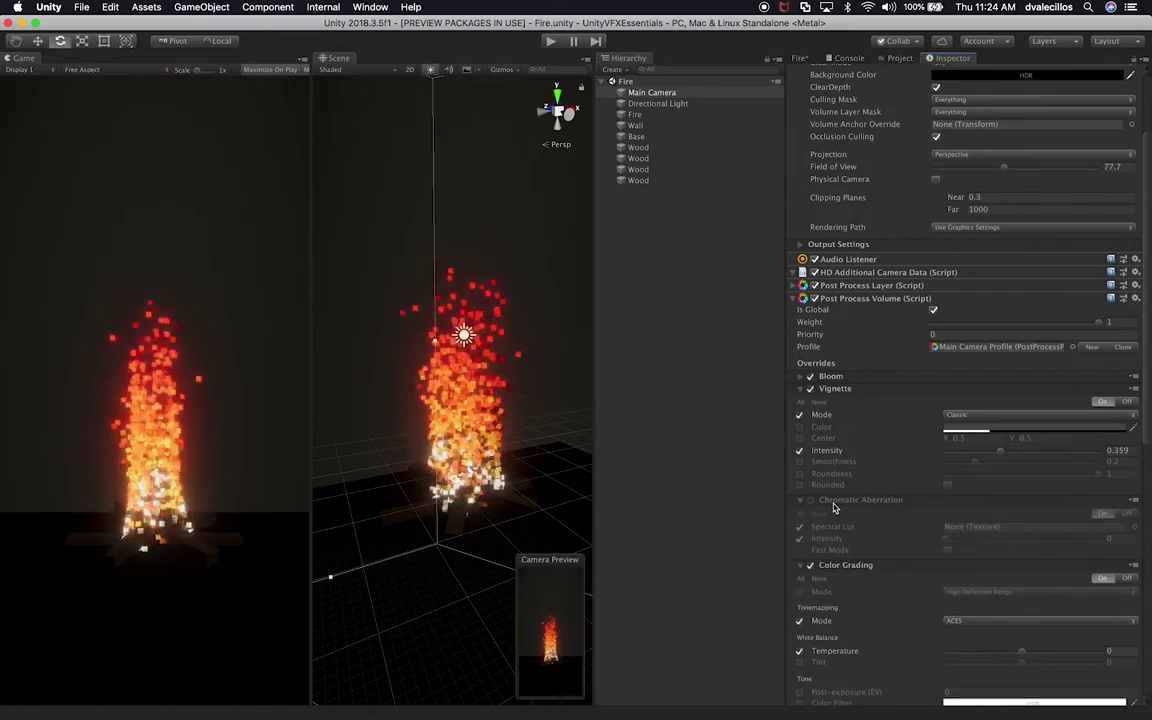
left_click(811, 500)
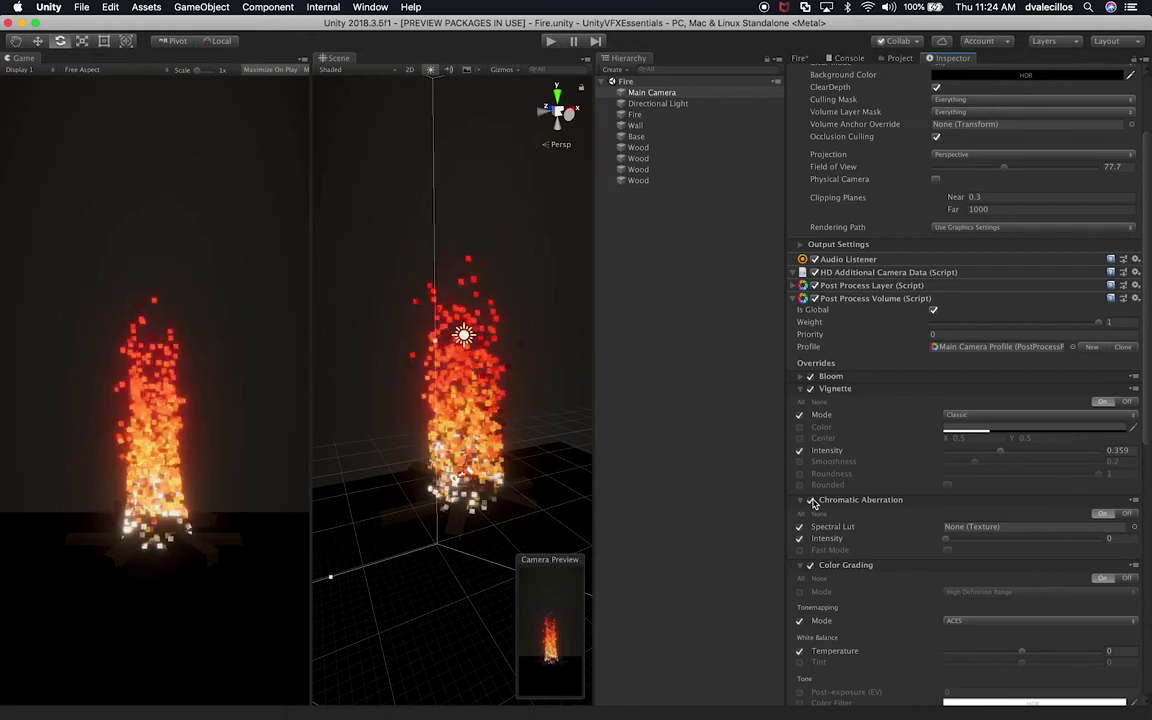
left_click_drag(945, 538, 1032, 540)
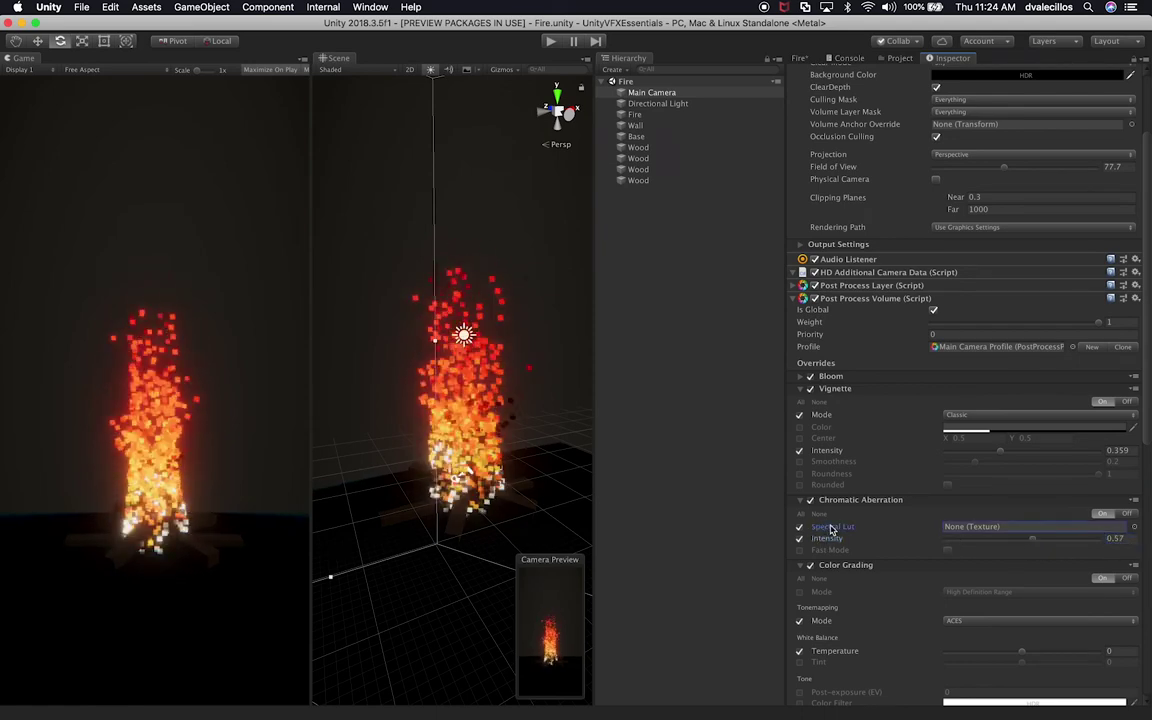
left_click_drag(1033, 540, 1007, 541)
left_click(811, 500)
left_click(843, 502)
Step: Expand the Color Grading settings, try a white balance temperature of -100 and inspect the flame up close in the Scene view
left_click(858, 514)
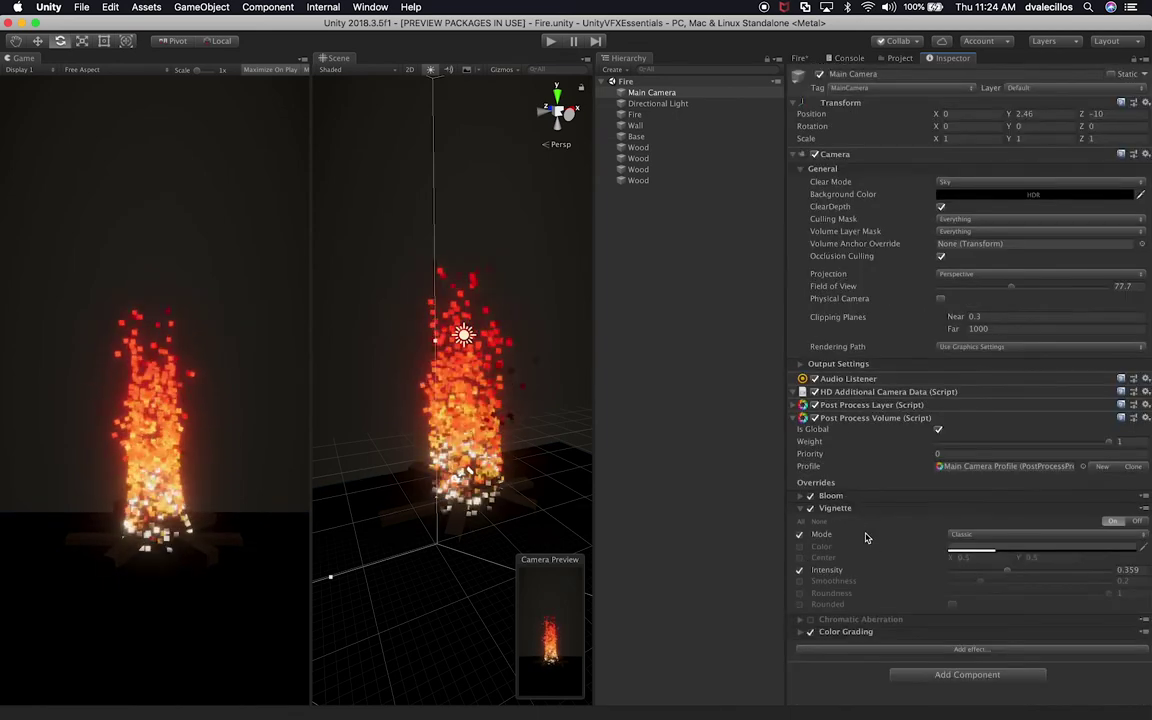
left_click(861, 635)
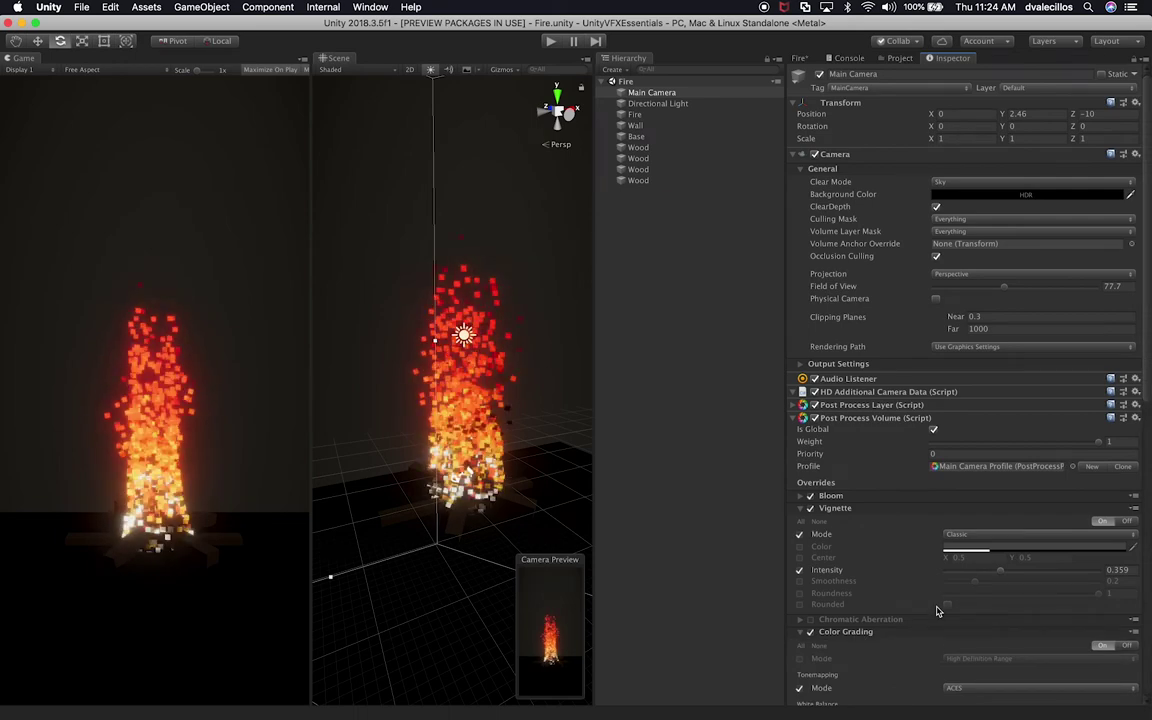
scroll(938, 609, "down", 10)
scroll(934, 487, "up", 4)
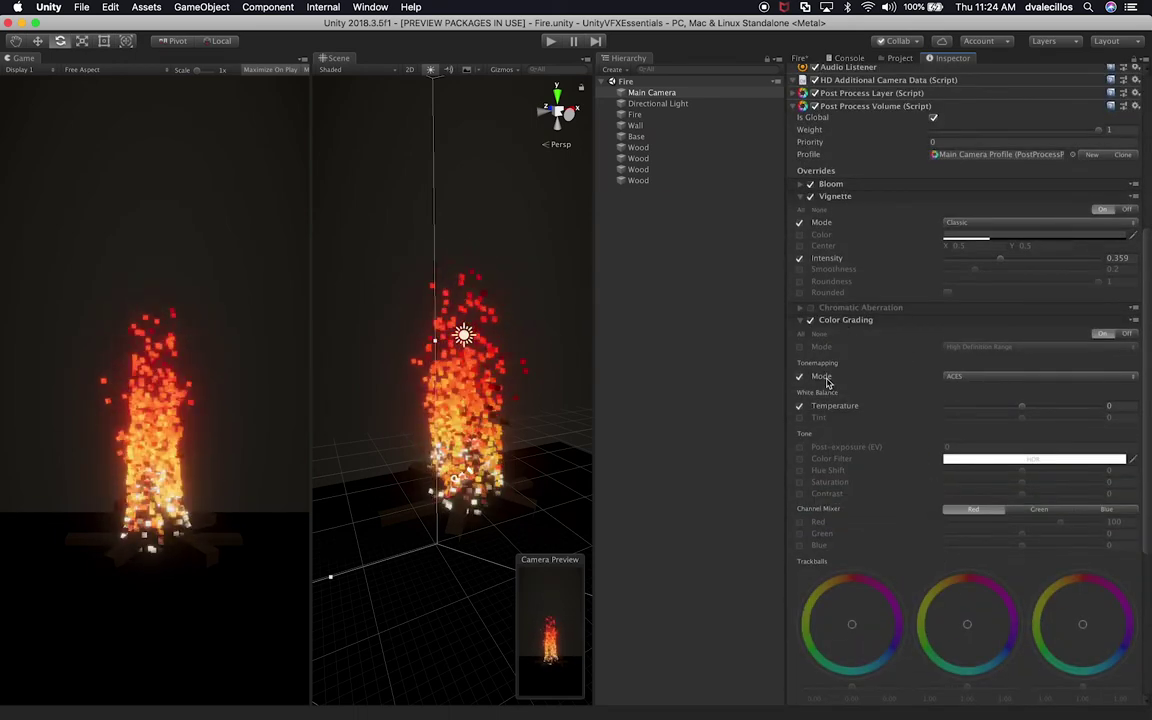
left_click_drag(1024, 402, 937, 423)
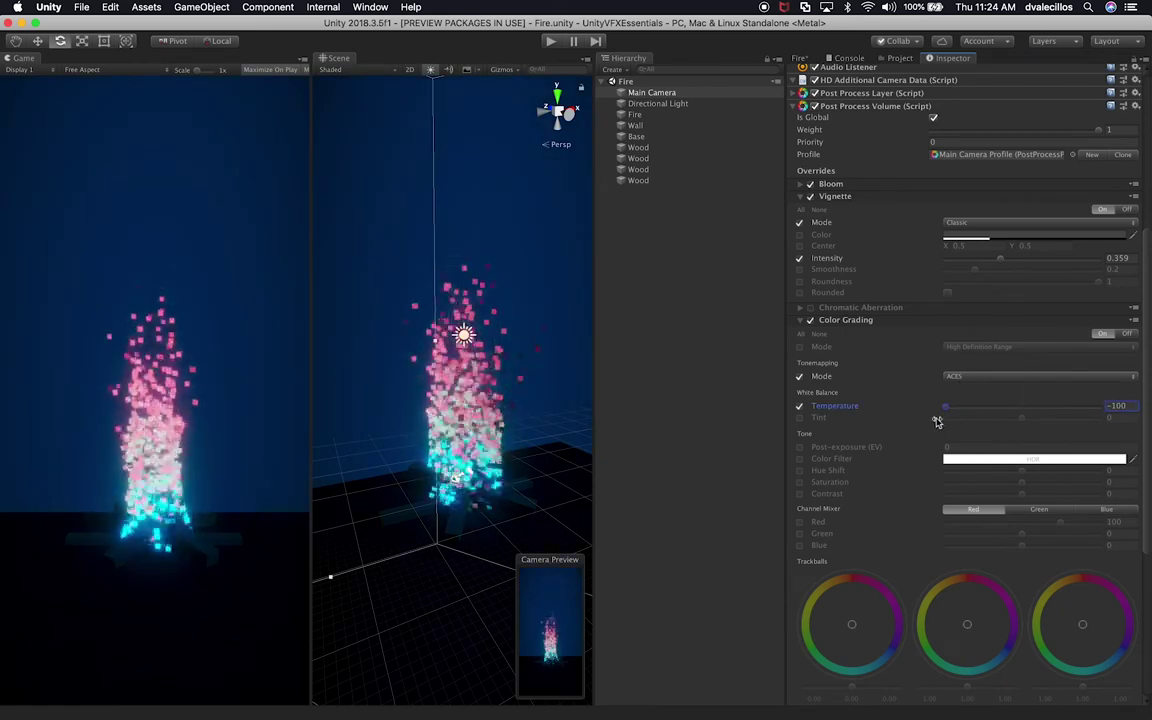
left_click_drag(405, 403, 424, 467, "alt")
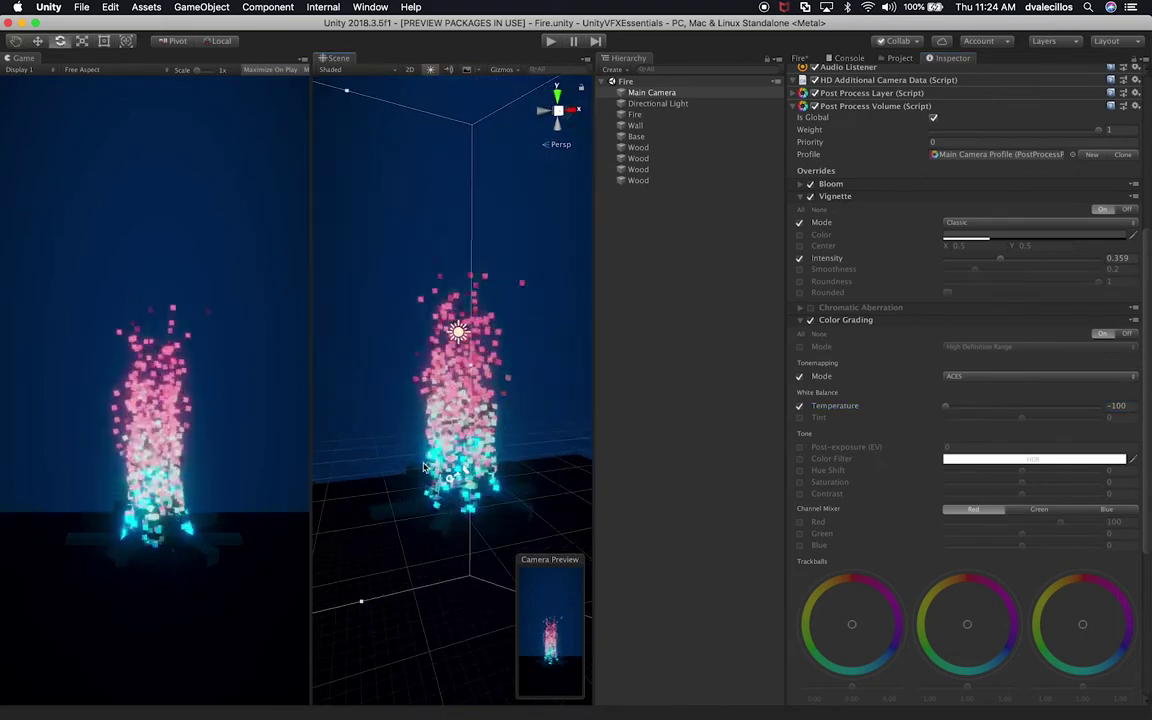
scroll(424, 467, "up", 4)
middle_click_drag(424, 467, 392, 468)
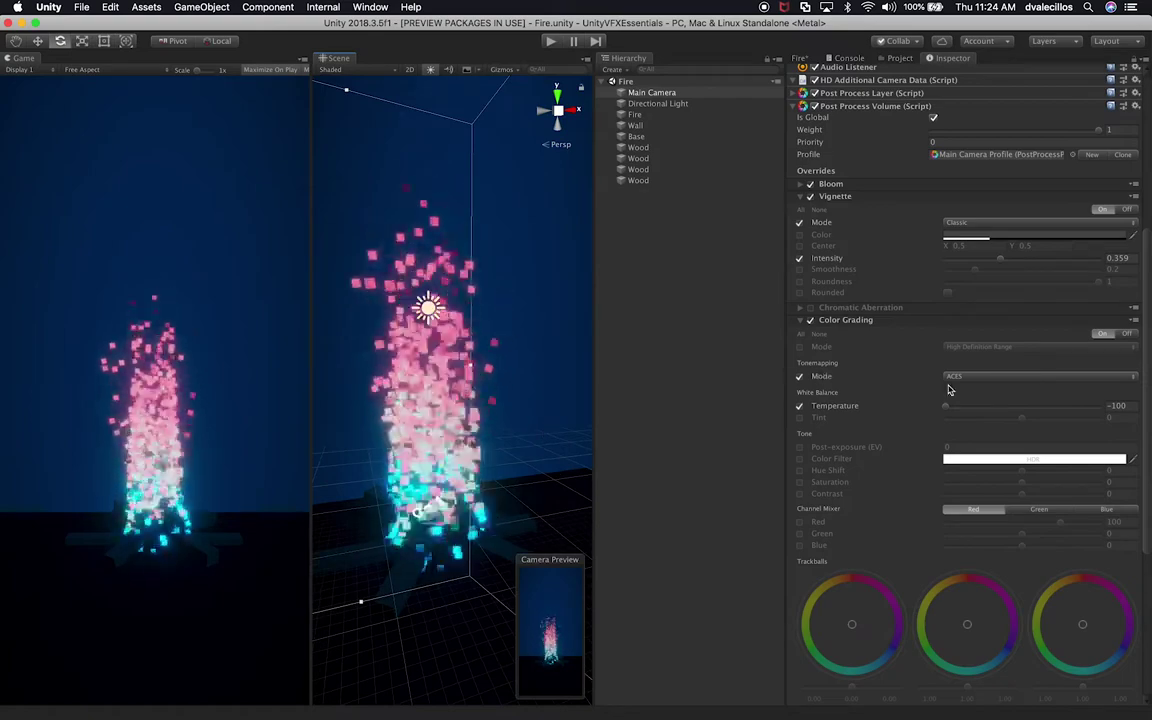
Step: Try a Color Grading temperature of 100 and undo both temperature changes
left_click_drag(950, 406, 1137, 419)
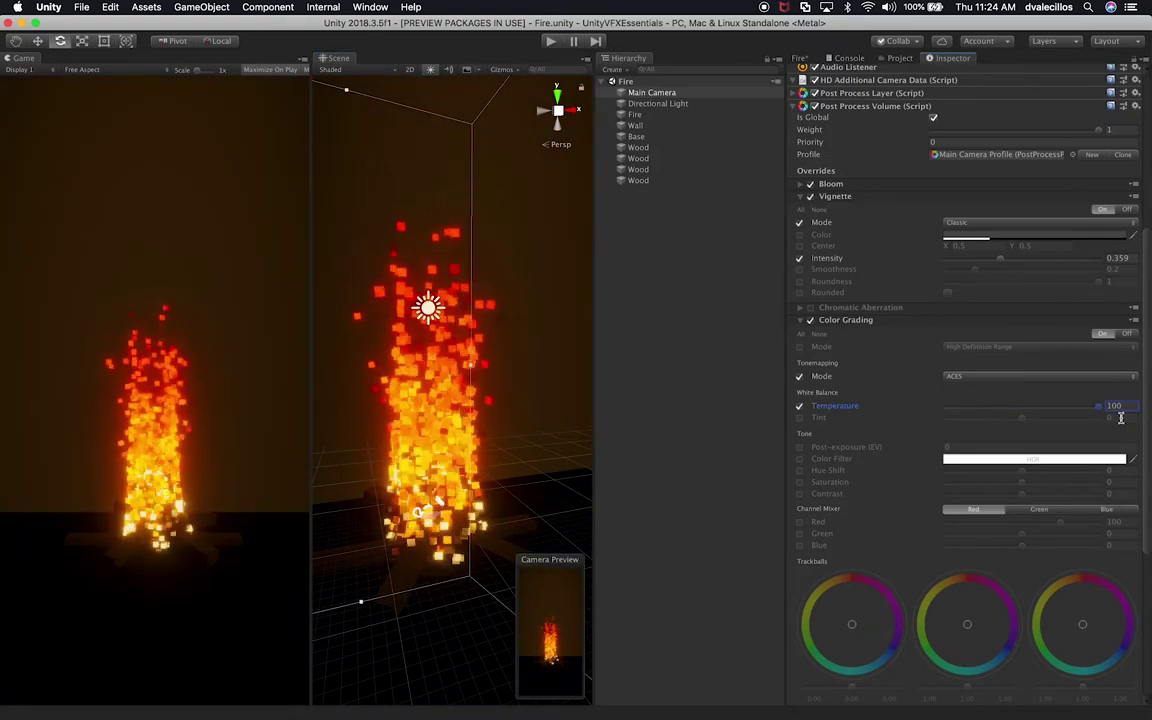
key("super+z")
key("super+z")
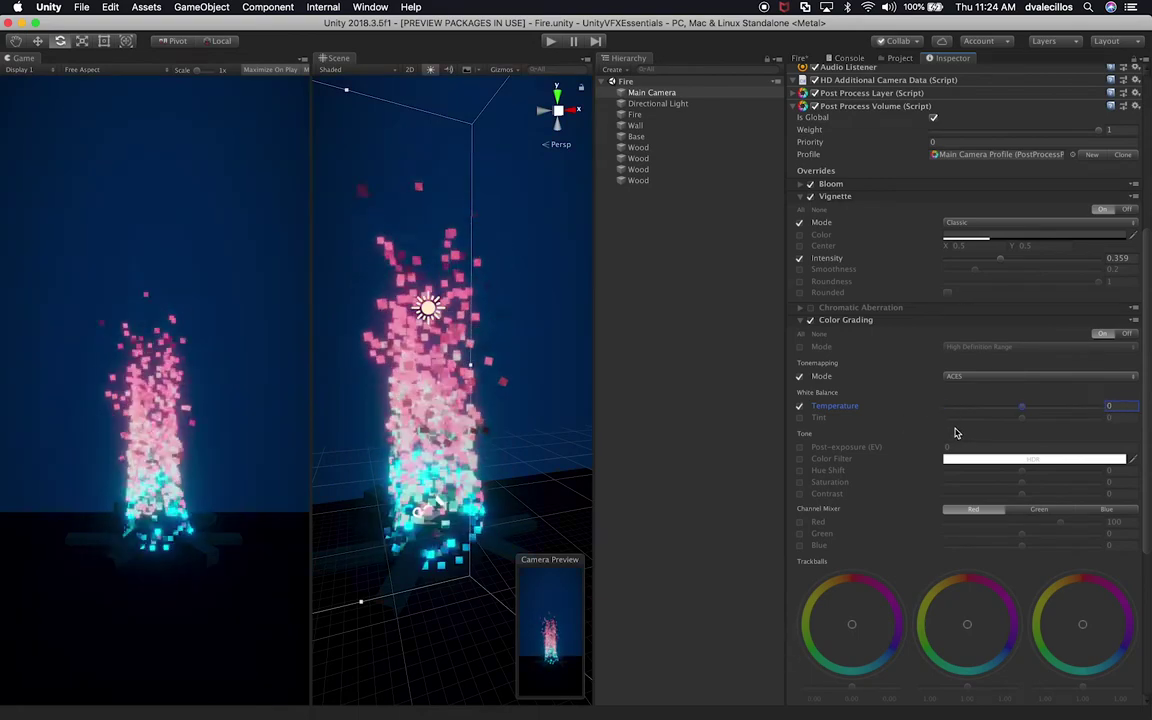
Step: Enable the Tint and Post-exposure overrides, try tint -62.8, temperature 18.8 and post-exposure 2.25, undo those values, and collapse Color Grading
mouse_move(1021, 417)
left_mouse_down()
mouse_move(972, 428)
mouse_move(1082, 430)
mouse_move(1000, 424)
mouse_move(1065, 406)
mouse_move(962, 411)
mouse_move(1038, 418)
left_mouse_up()
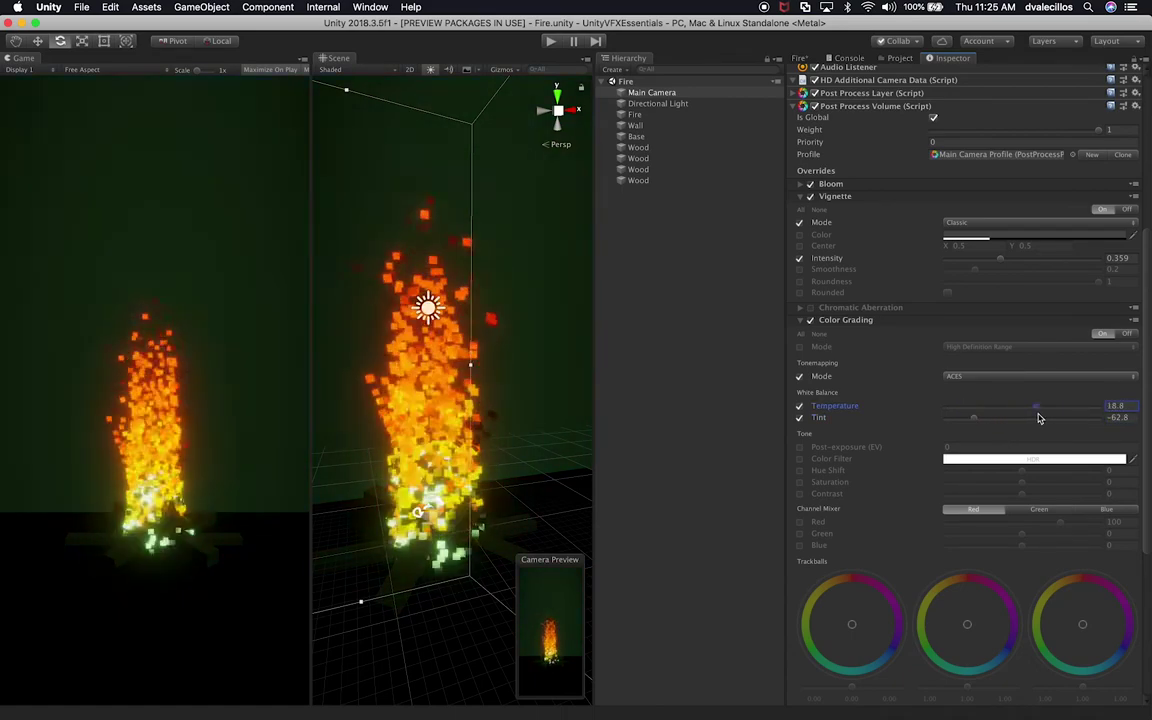
left_click(799, 447)
left_click_drag(843, 449, 905, 459)
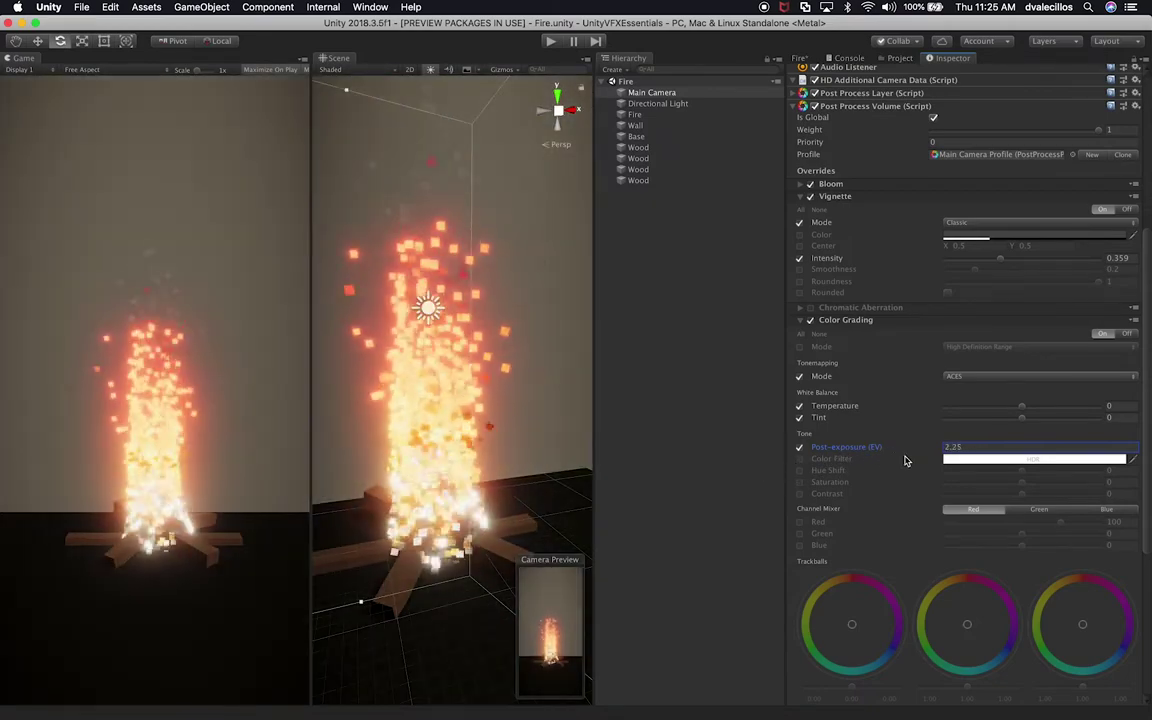
key("super+z")
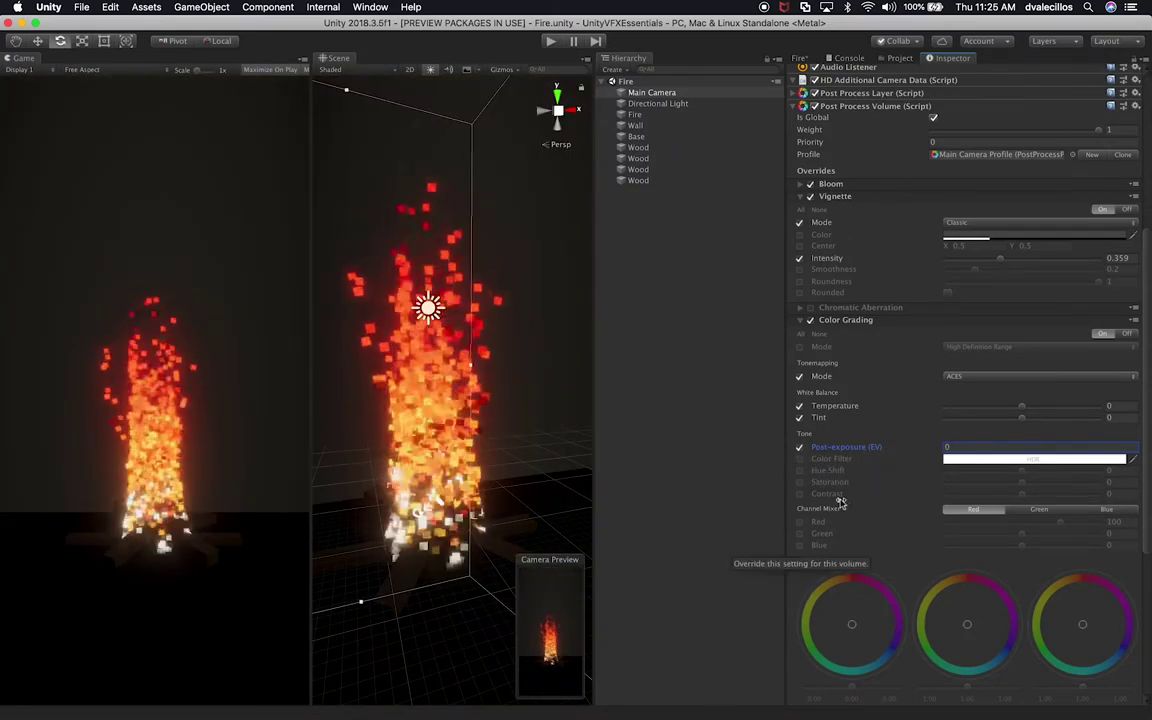
left_click(840, 321)
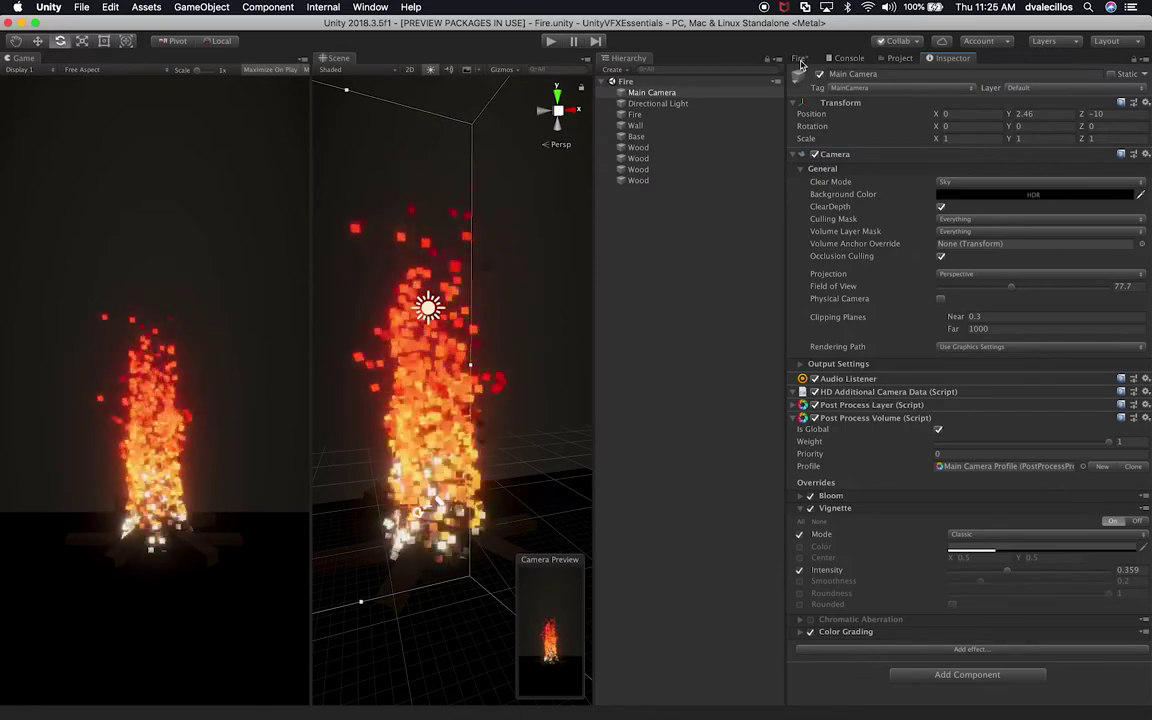
Step: Open the Basic and Space scenes from the project's Scenes folder to view their effects, and reopen the Fire scene
left_click(898, 59)
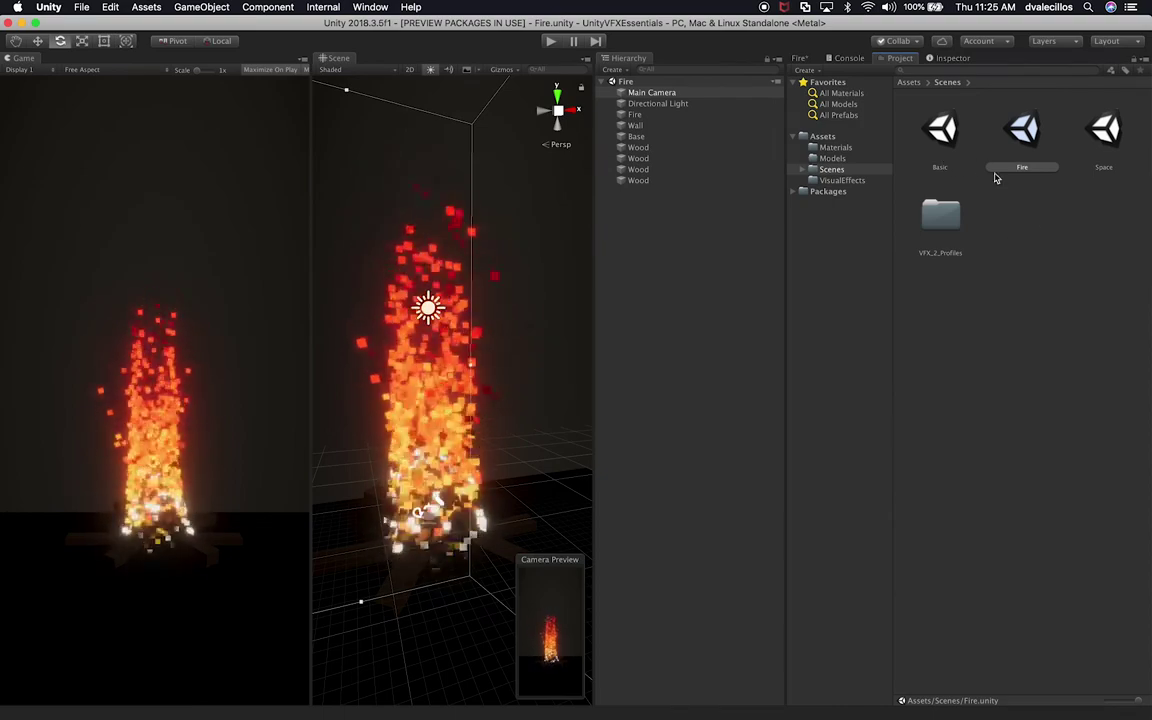
left_click(948, 135)
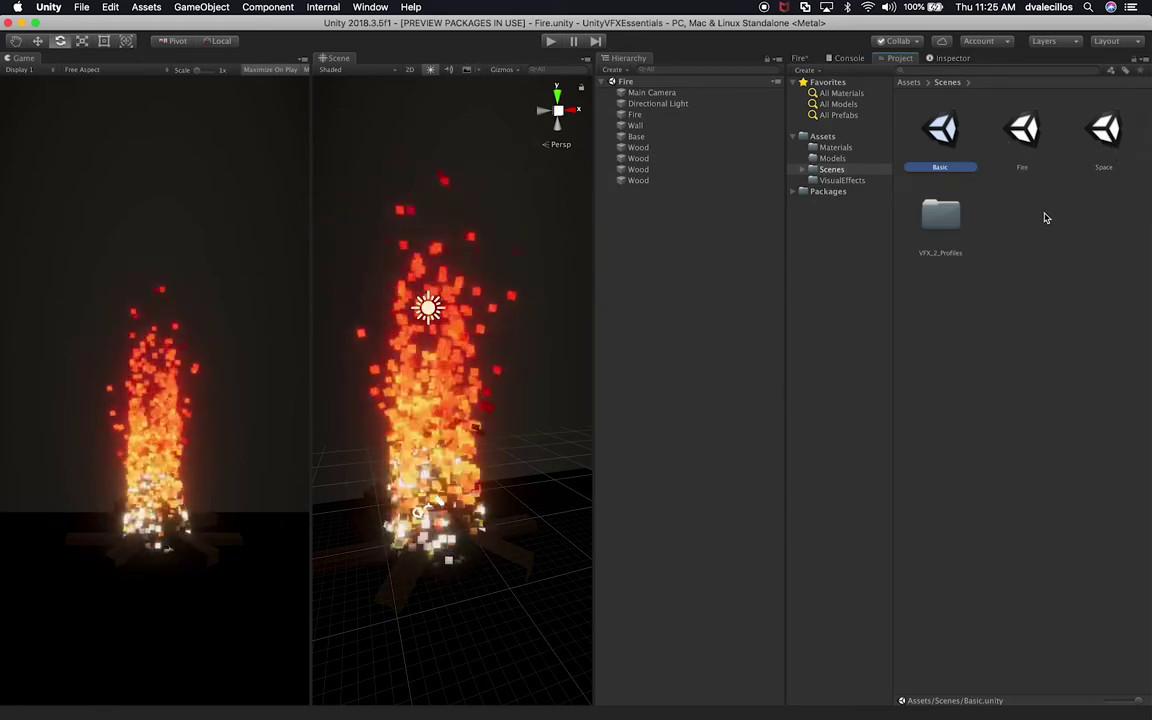
double_click(943, 143)
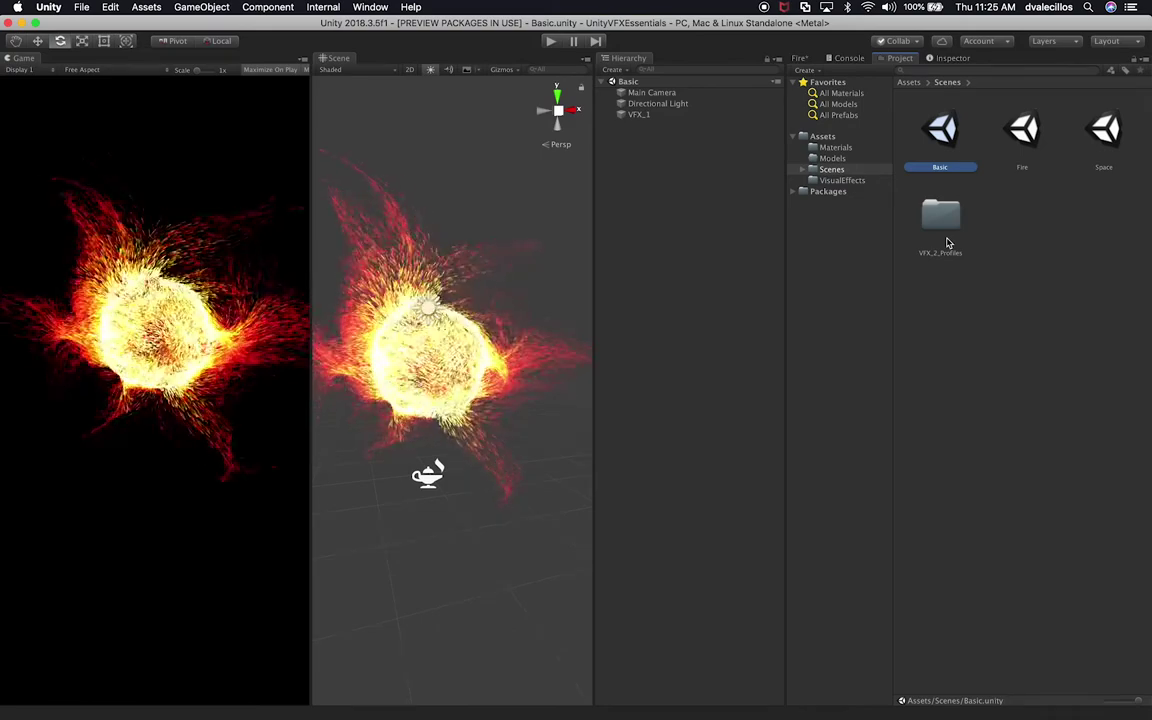
double_click(1104, 130)
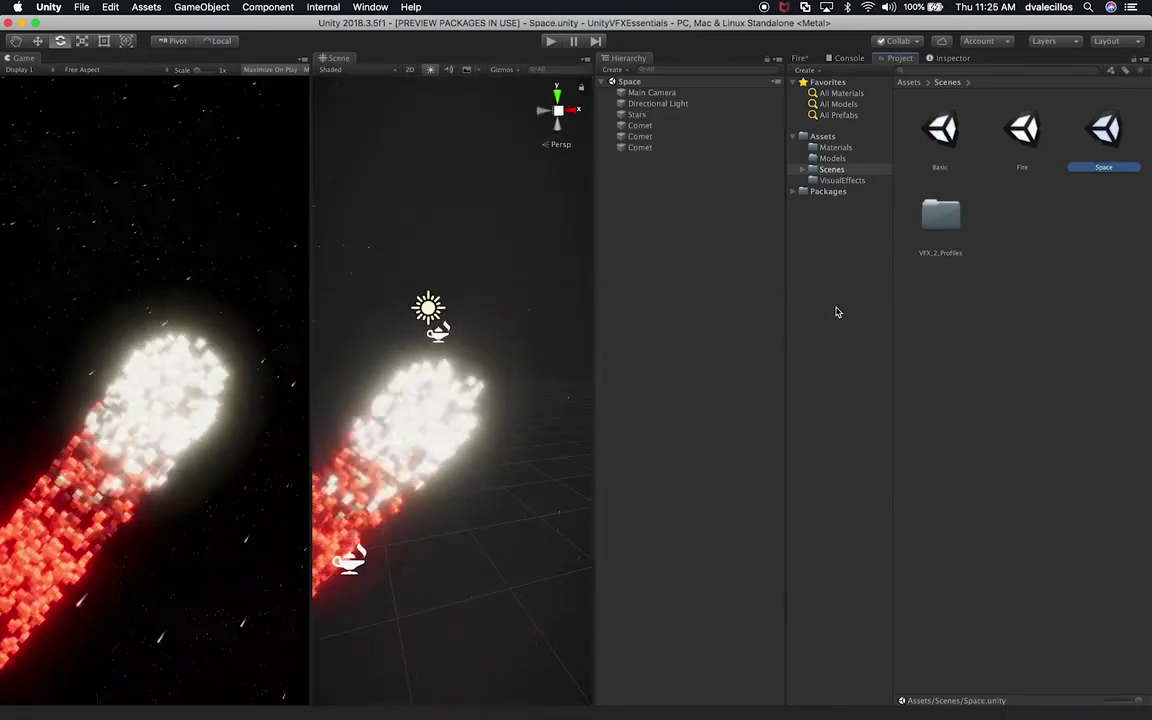
double_click(1024, 132)
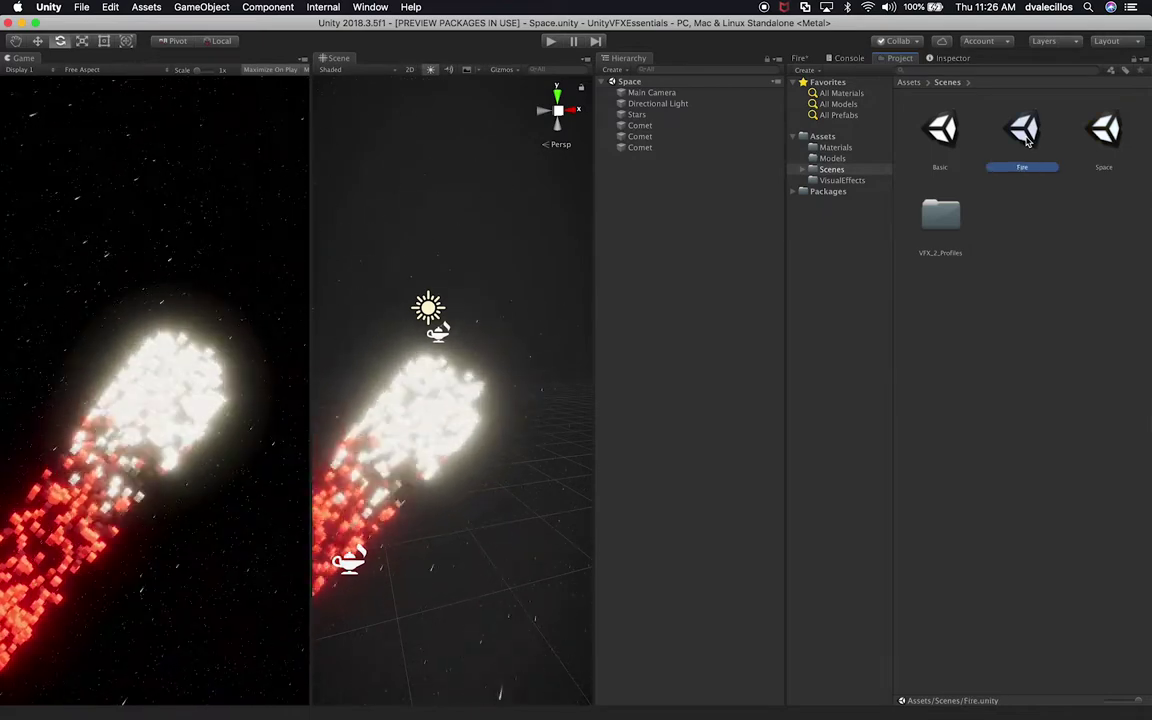